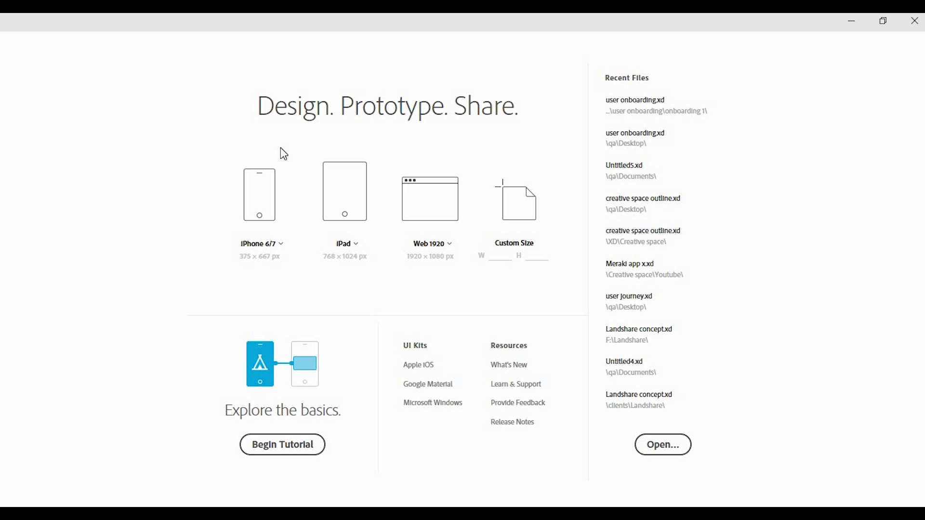
Create a new iPhone 6/7 document and duplicate its artboard twice to form a row of three artboards.
left_click(261, 211)
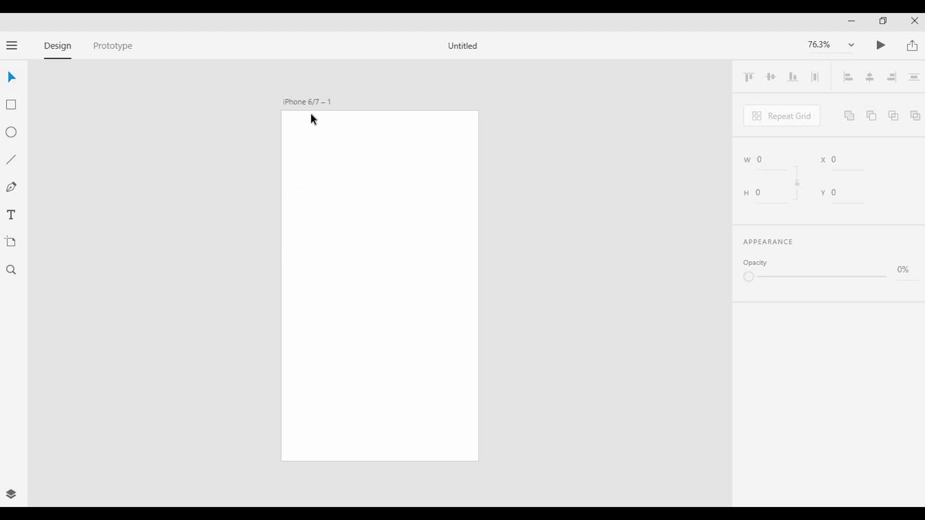
left_click(317, 99)
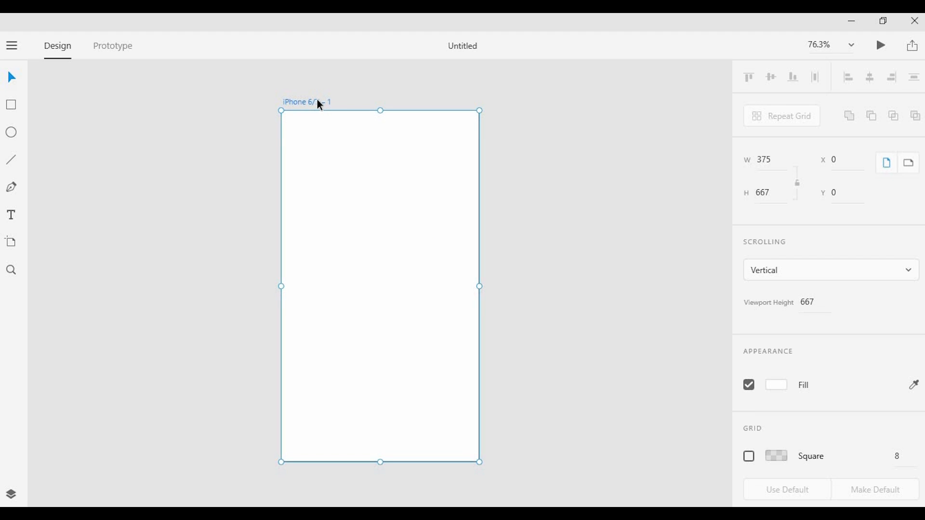
scroll(317, 99, "down", 1)
left_click_drag(328, 102, 498, 97)
key("space")
left_click_drag(554, 94, 323, 120)
left_click_drag(256, 128, 414, 120)
left_click(277, 111)
key("space")
left_click_drag(144, 127, 260, 131)
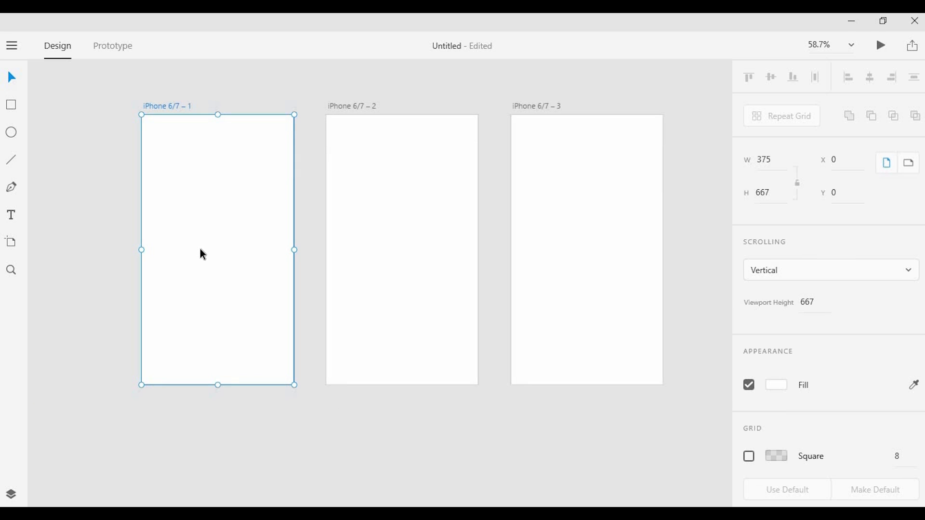
Add the text "Turn On GPS" to the first artboard and centre it horizontally at X 131.
scroll(201, 248, "up", 4)
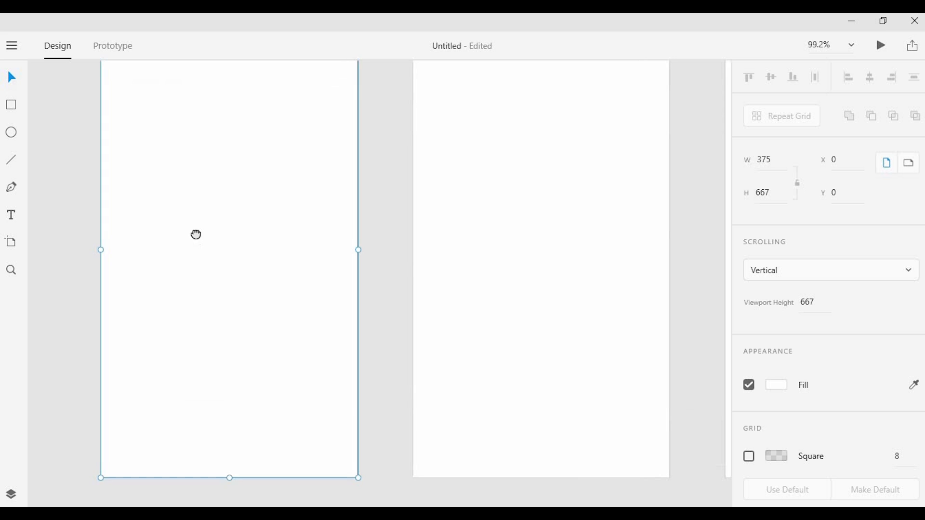
left_click_drag(194, 231, 218, 289)
scroll(219, 285, "down", 2)
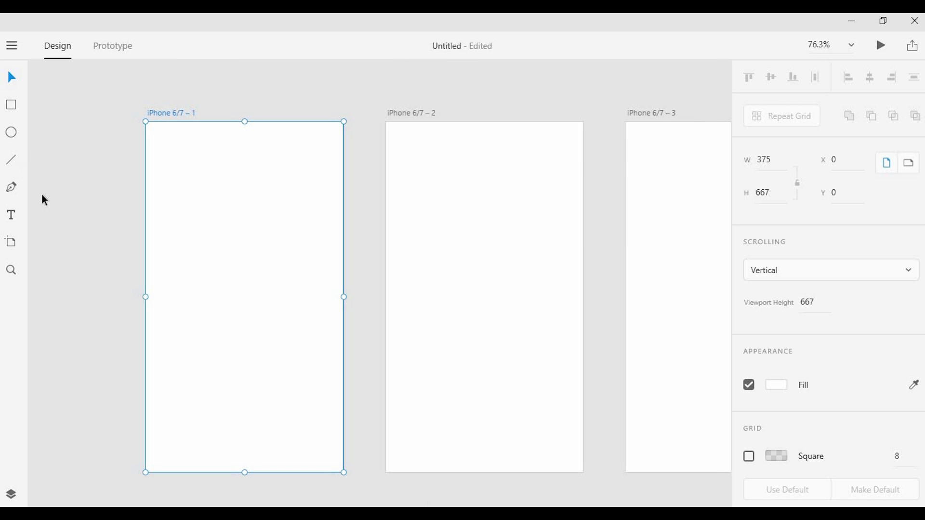
key("t")
left_click(182, 297)
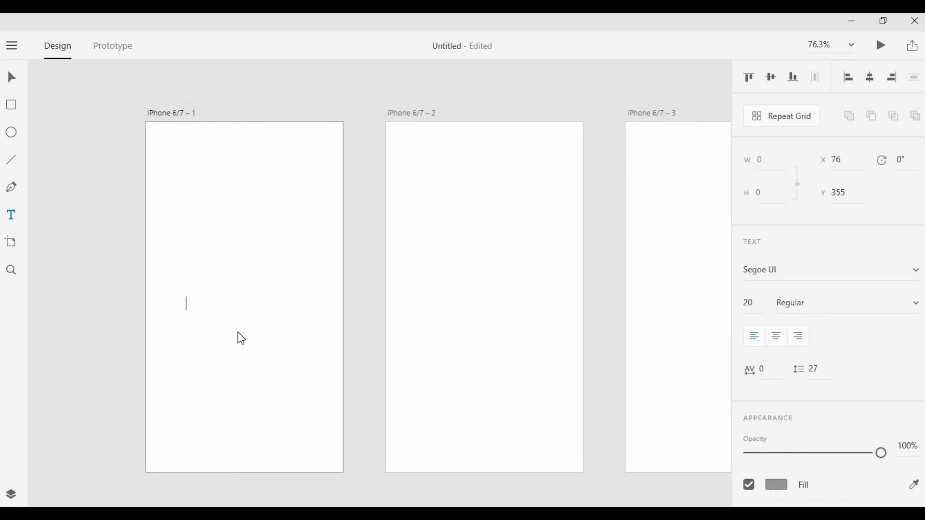
type("Turn On GPS")
key("Escape")
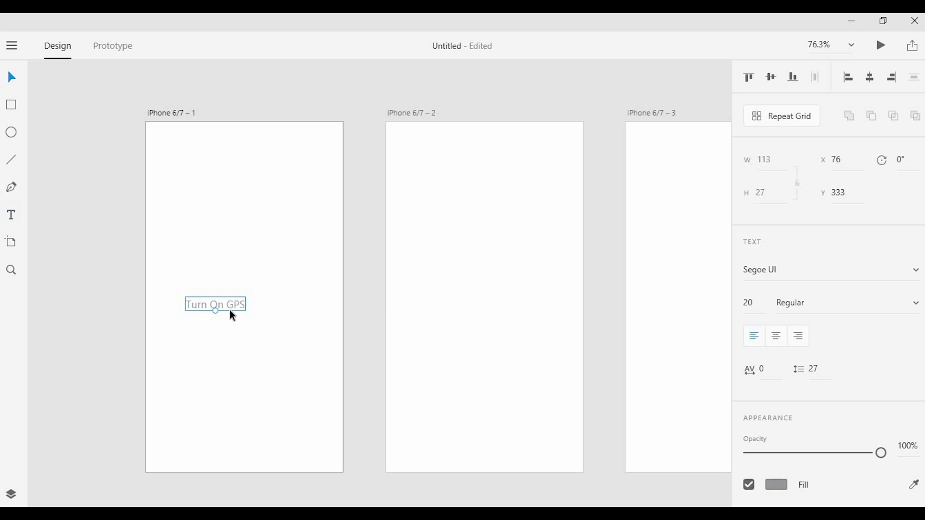
left_click_drag(233, 313, 261, 307)
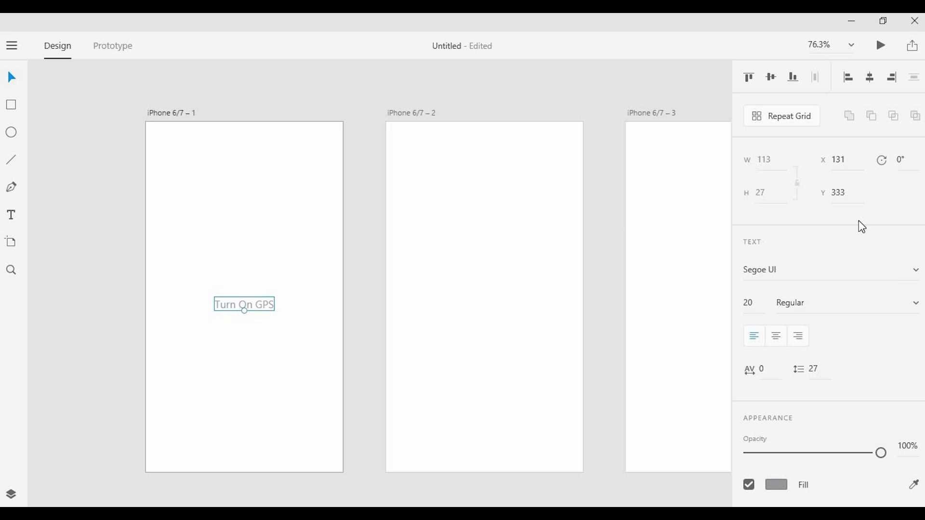
Make the "Turn On GPS" title bold and move it down to Y 409, keeping only one copy.
left_click(916, 303)
scroll(815, 460, "down", 1)
left_click(813, 473)
left_click(263, 308)
left_click_drag(257, 305, 265, 367)
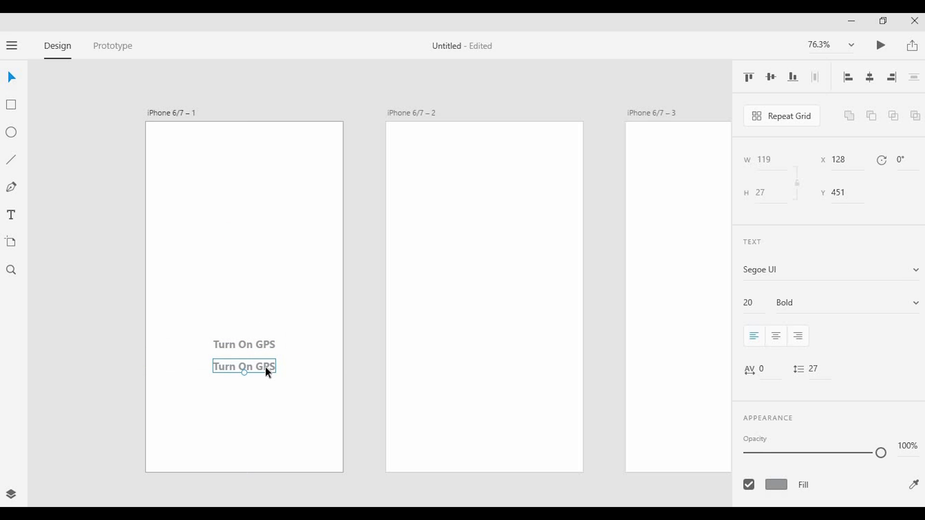
key("Delete")
key("t")
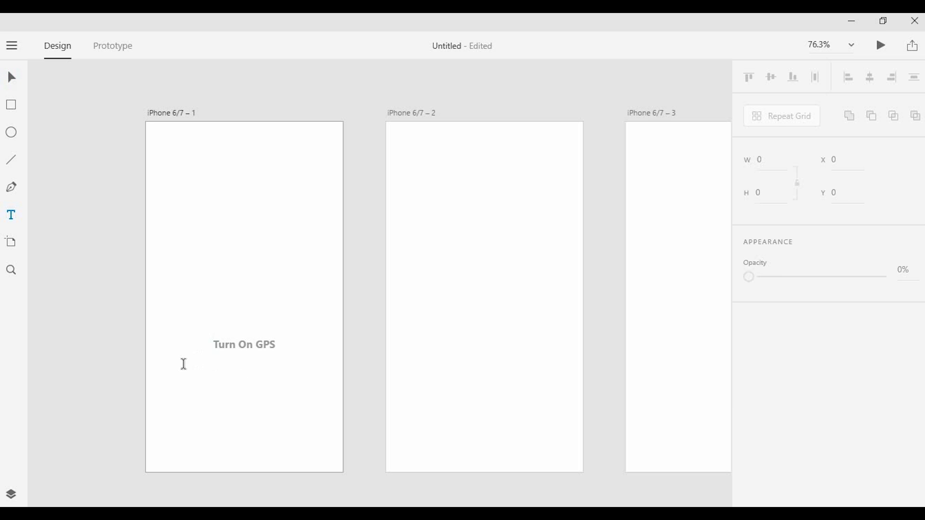
left_click_drag(183, 368, 203, 372)
left_click_drag(273, 384, 303, 391)
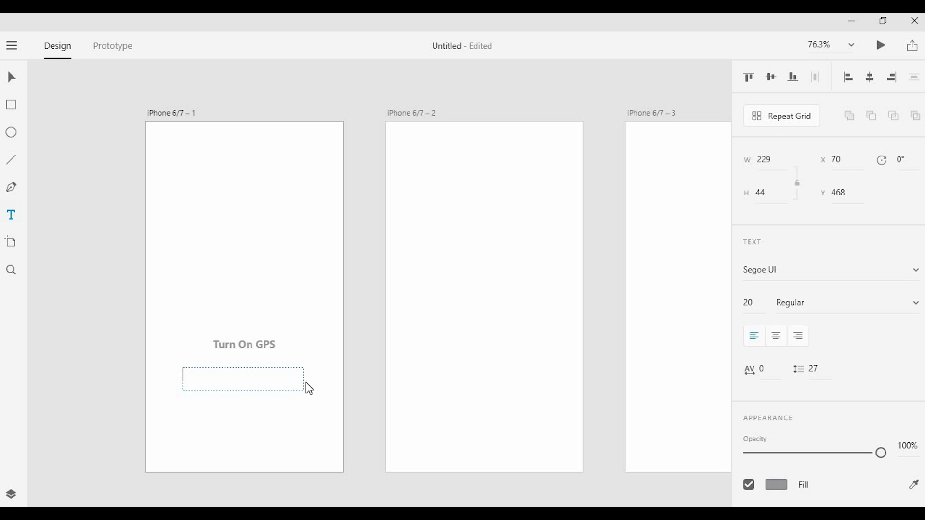
left_click(321, 349)
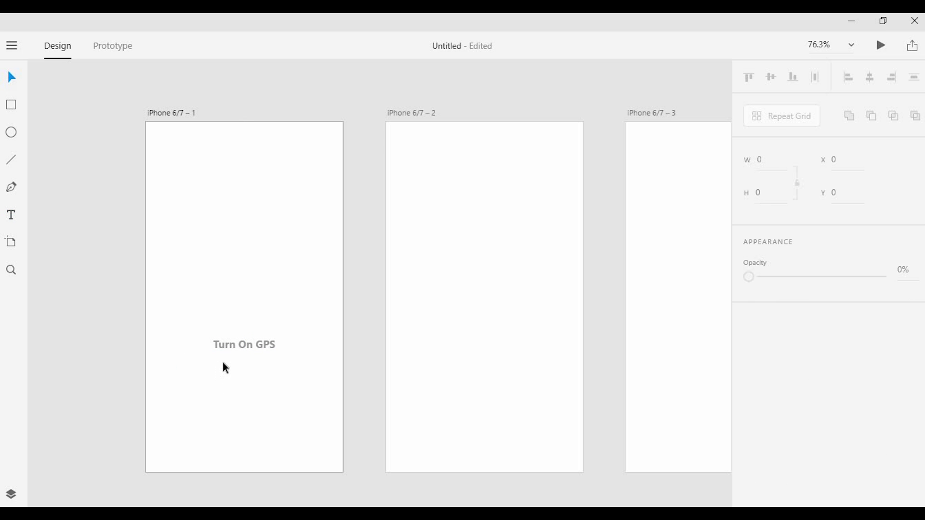
Centre-align the "Turn On GPS" title and create a text box about 275 by 53 below it.
left_click(234, 345)
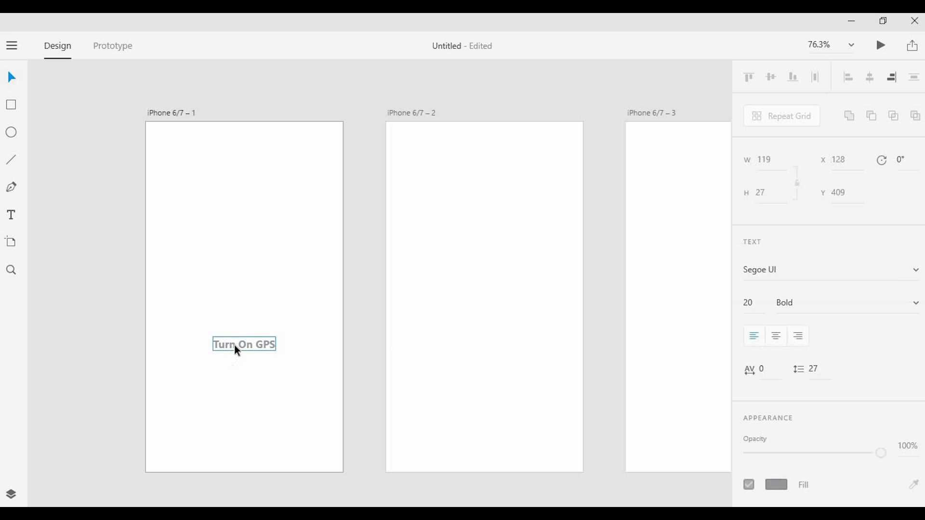
left_click(775, 337)
key("t")
left_click_drag(175, 372, 319, 401)
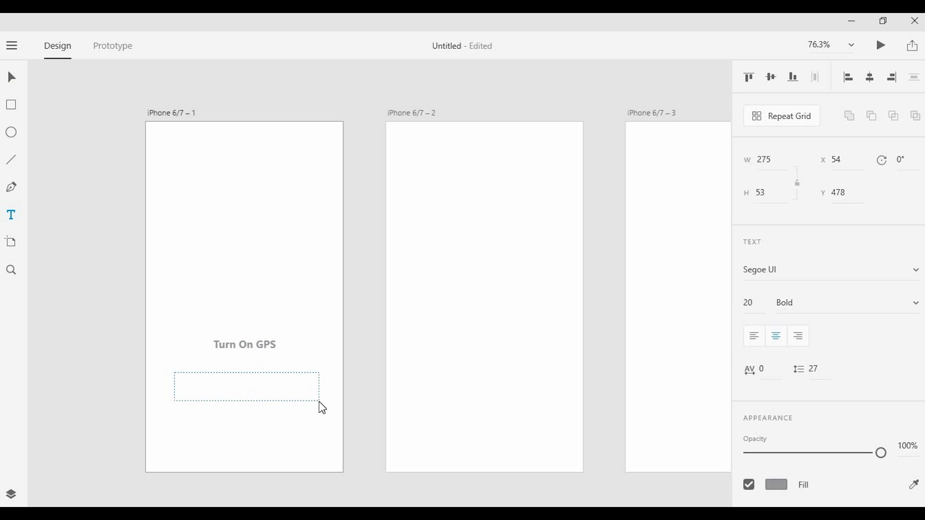
Enter the description "This helps us pinpoint your location to show you th constellations" in the text box.
type("This H")
key("BackSpace")
type("helps us pinpoint your")
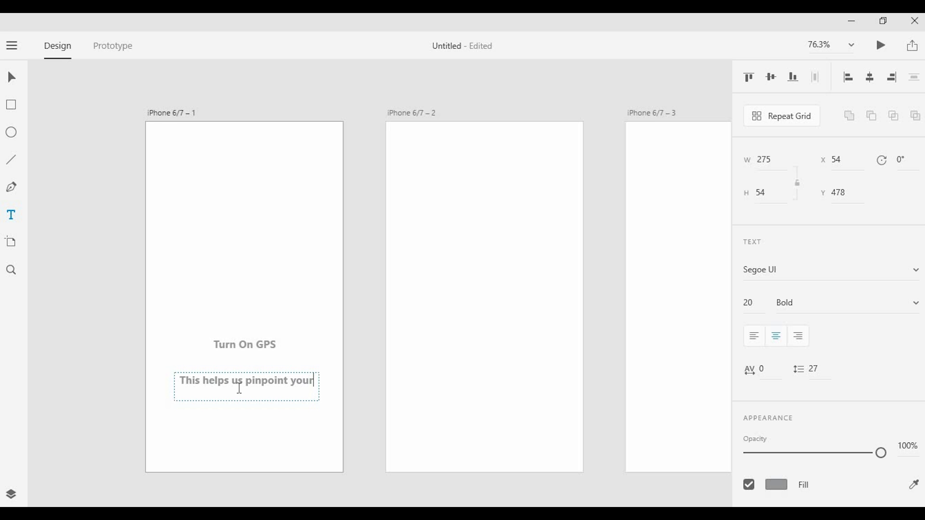
type(" location to show you th con")
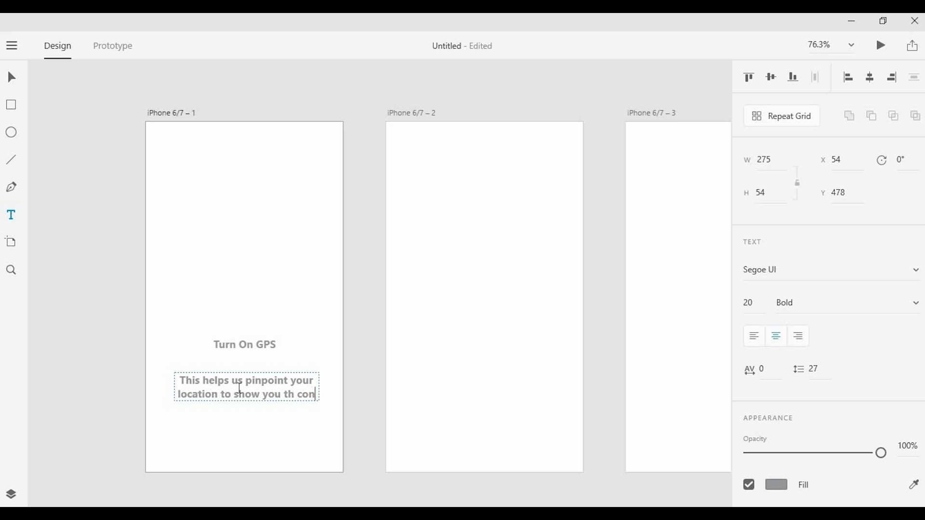
type("stellations")
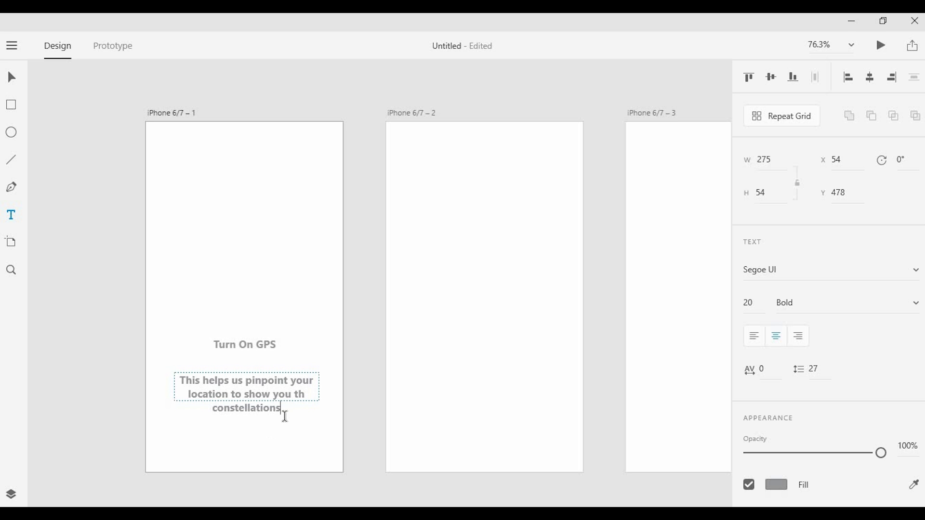
key("Escape")
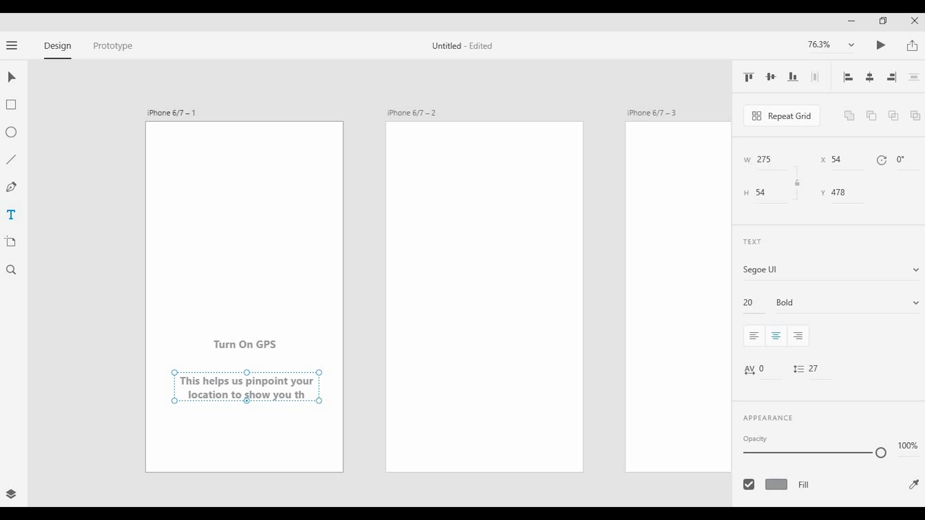
Set the description text to size 13 and Regular weight.
left_click(750, 303)
type("13")
key("Tab")
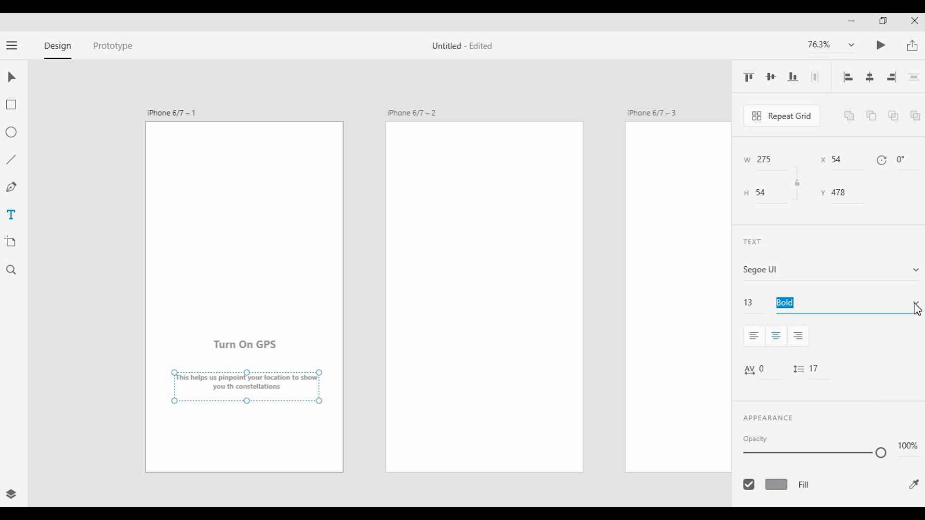
left_click(915, 304)
left_click(826, 357)
left_click_drag(270, 386, 335, 343)
key("Escape")
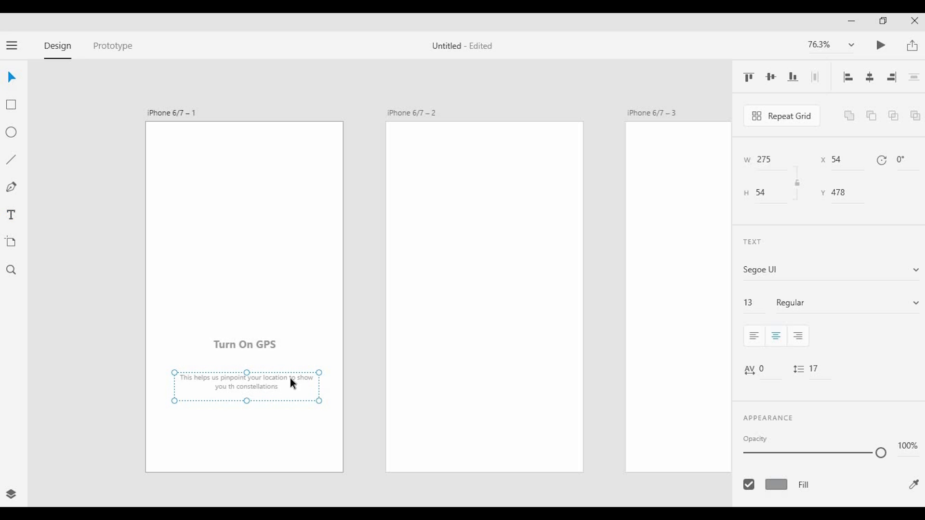
Move the description up to Y 449, just below the "Turn On GPS" title.
scroll(276, 386, "up", 3)
left_click_drag(245, 375, 249, 350)
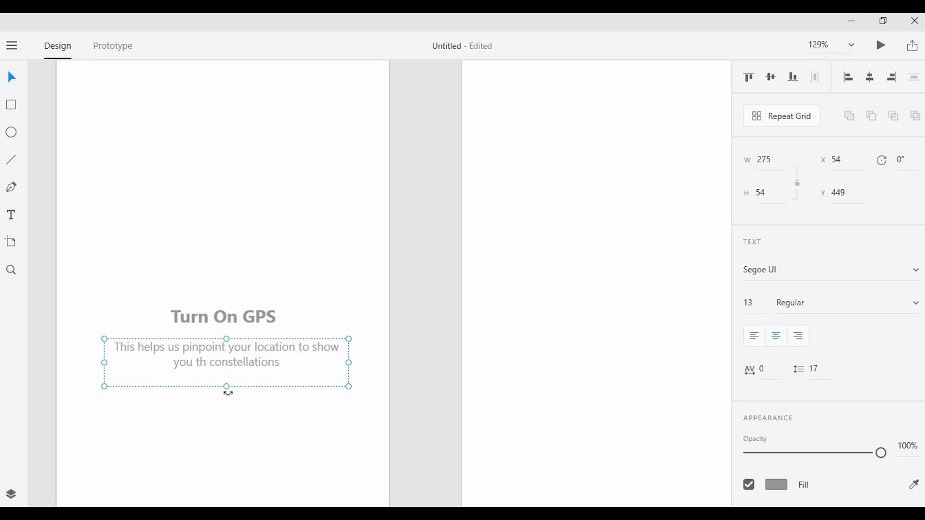
key("Escape")
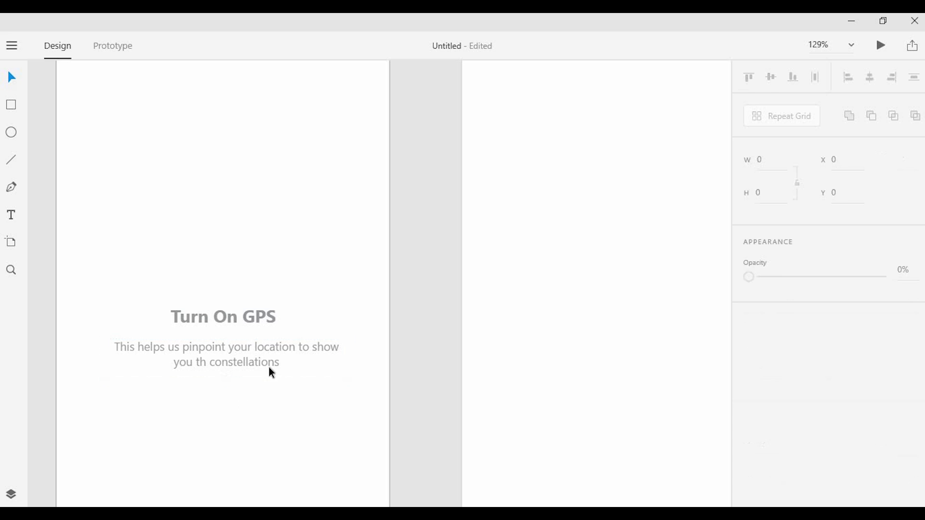
Copy the title and description from the first artboard and paste them into the second and third artboards.
scroll(268, 367, "down", 3)
key("ctrl+a")
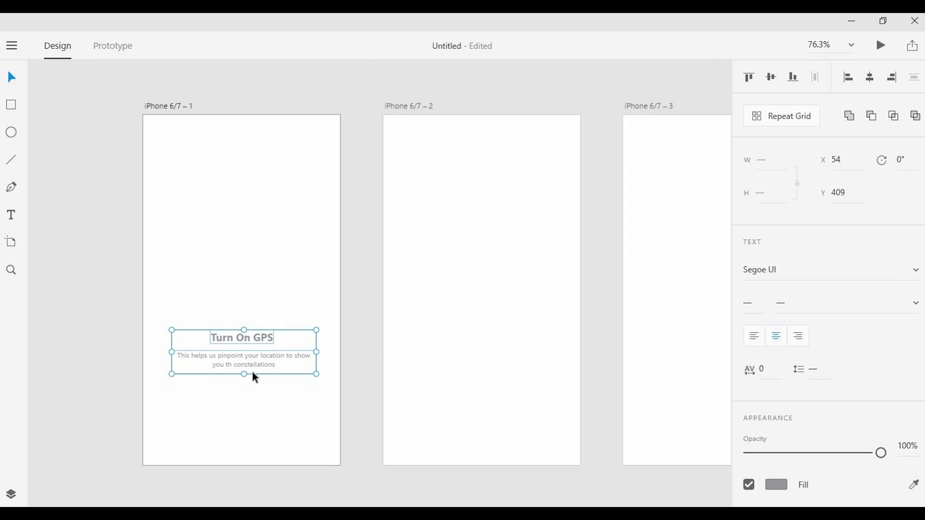
left_click(410, 340)
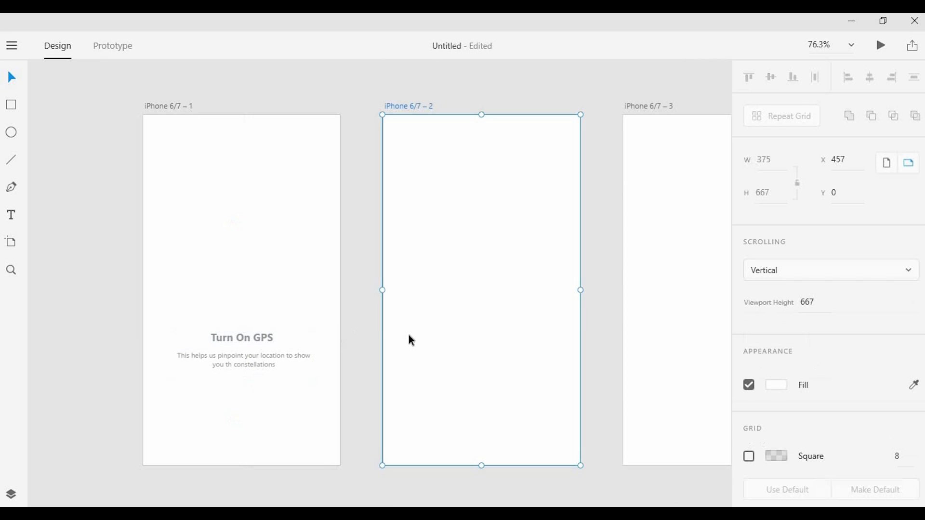
scroll(411, 340, "right", 5)
scroll(322, 336, "down", 2)
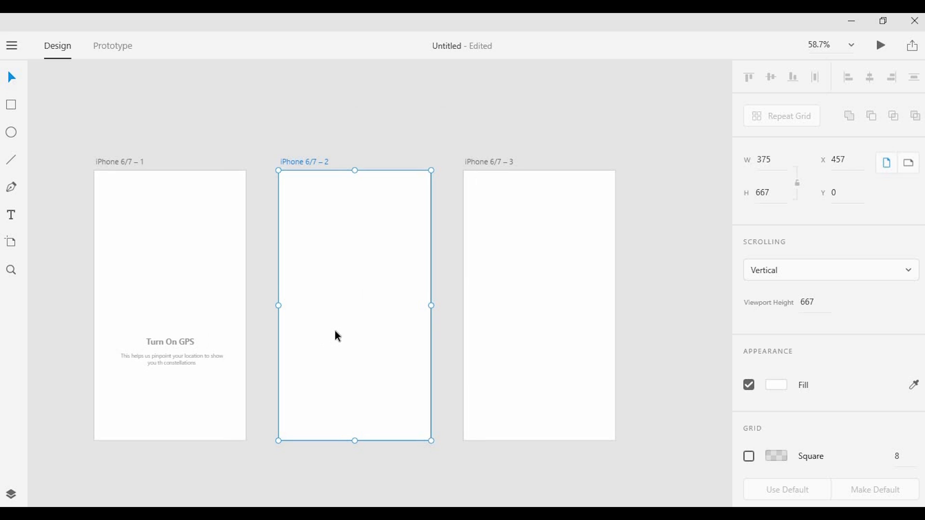
key("ctrl+v")
left_click(502, 328)
key("ctrl+v")
Draw a circle about 10 px wide near the bottom of the first artboard.
scroll(186, 417, "up", 3)
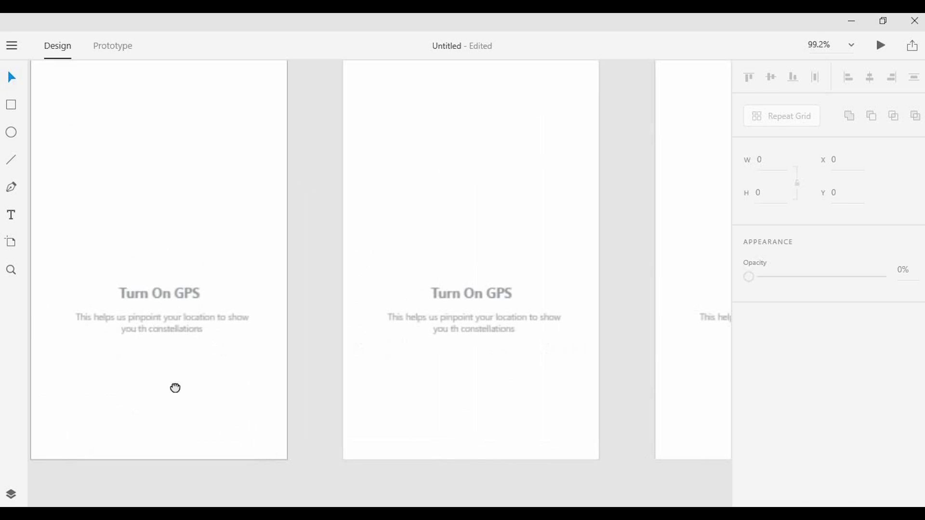
left_click_drag(175, 387, 265, 367)
scroll(264, 367, "up", 3)
left_click(11, 134)
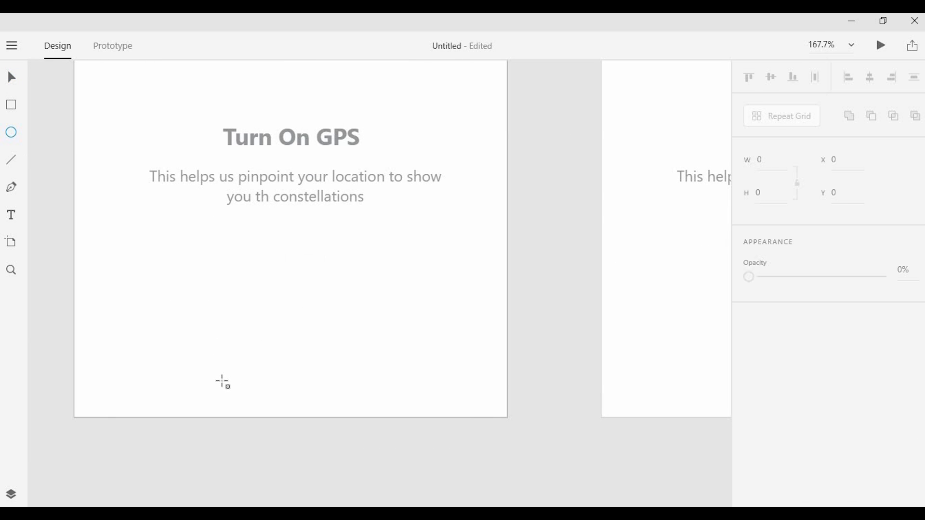
left_click_drag(223, 382, 228, 387)
scroll(228, 388, "up", 2)
key("v")
scroll(228, 385, "up", 1)
left_click(782, 116)
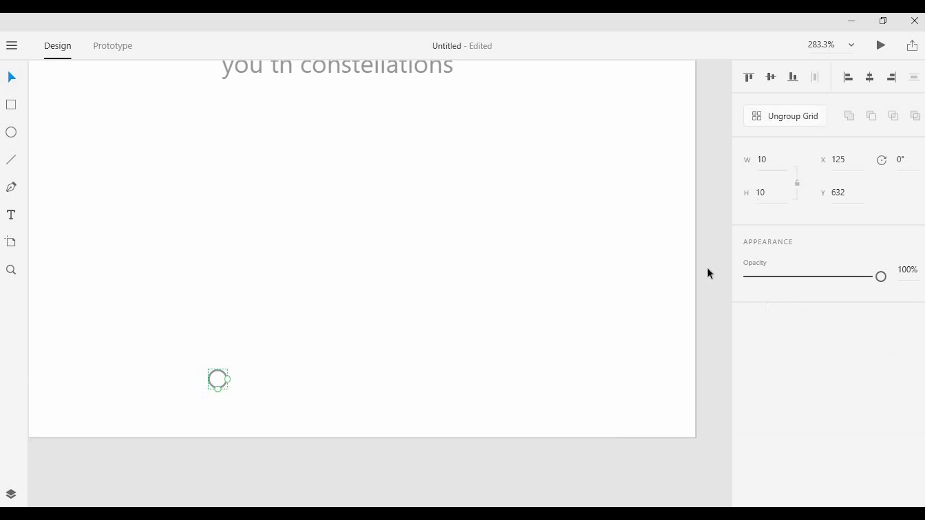
key("ctrl+z")
Turn off the circle's border and set its fill to dark grey #434343.
left_click(749, 344)
left_click(775, 312)
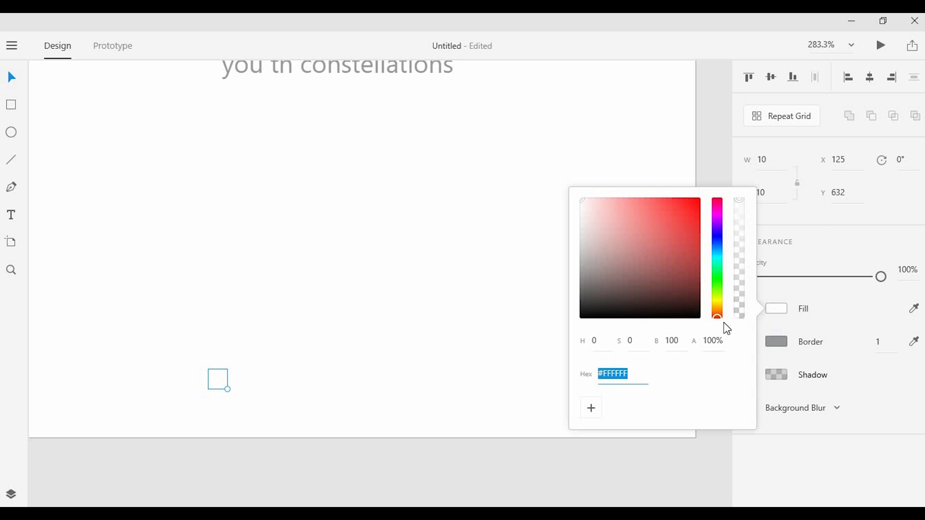
left_click(832, 334)
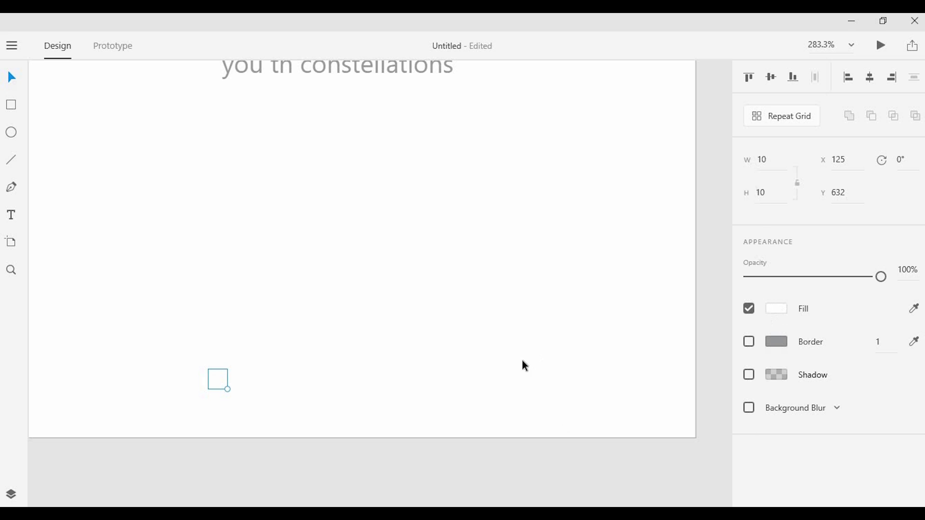
left_click(777, 308)
left_click(582, 288)
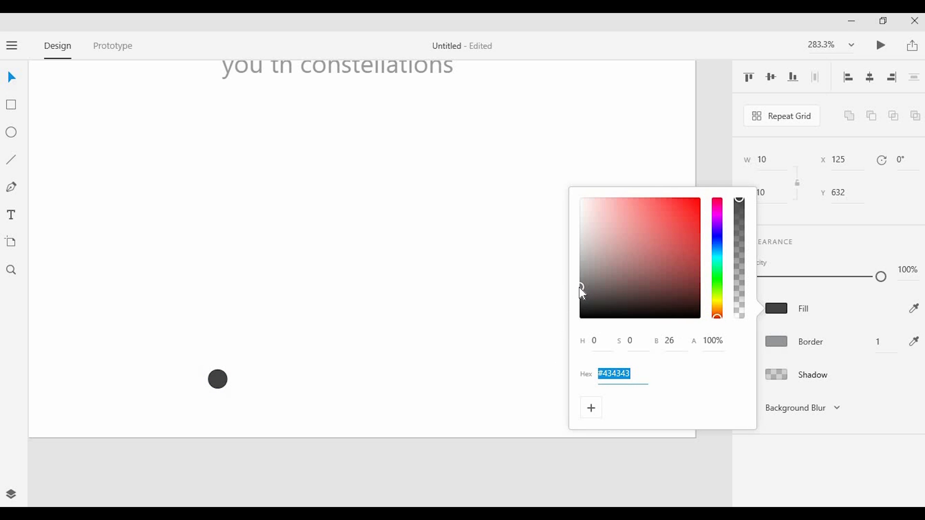
left_click(228, 378)
Repeat the circle horizontally with Repeat Grid to make a row of three dots, and ungroup the grid.
left_click(218, 383)
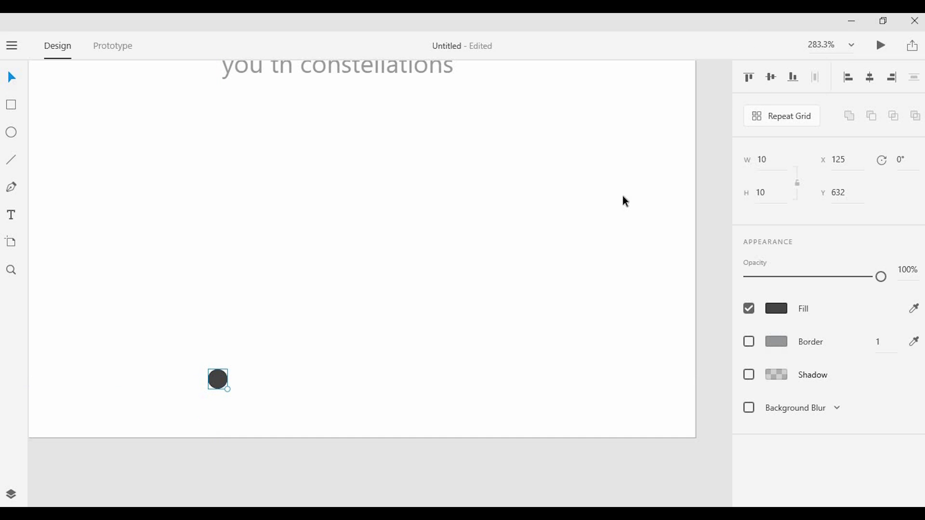
key("ctrl+r")
left_click_drag(227, 379, 348, 380)
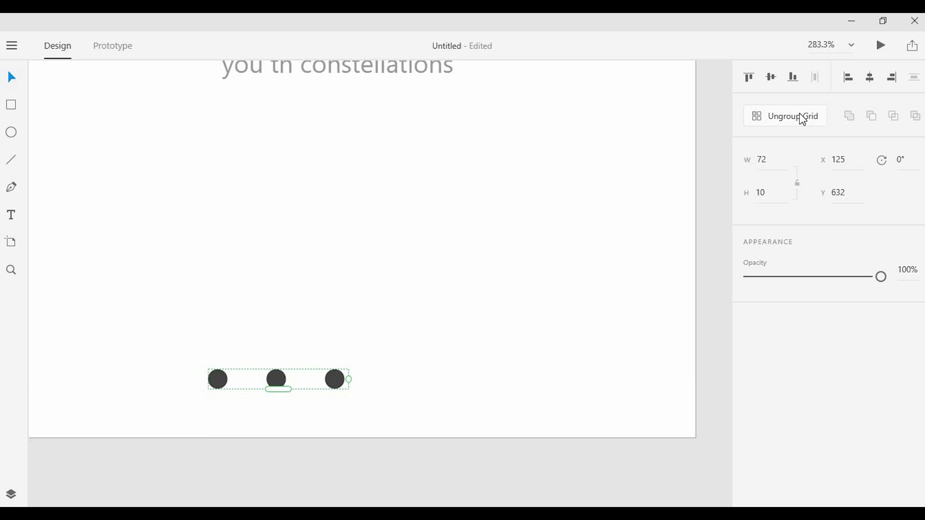
key("ctrl+shift+g")
Select all three dots at the bottom of the first artboard and group them.
left_click(365, 328)
scroll(365, 328, "down", 2)
left_click_drag(358, 340, 383, 338)
key("ctrl+z")
left_click_drag(427, 313, 272, 362)
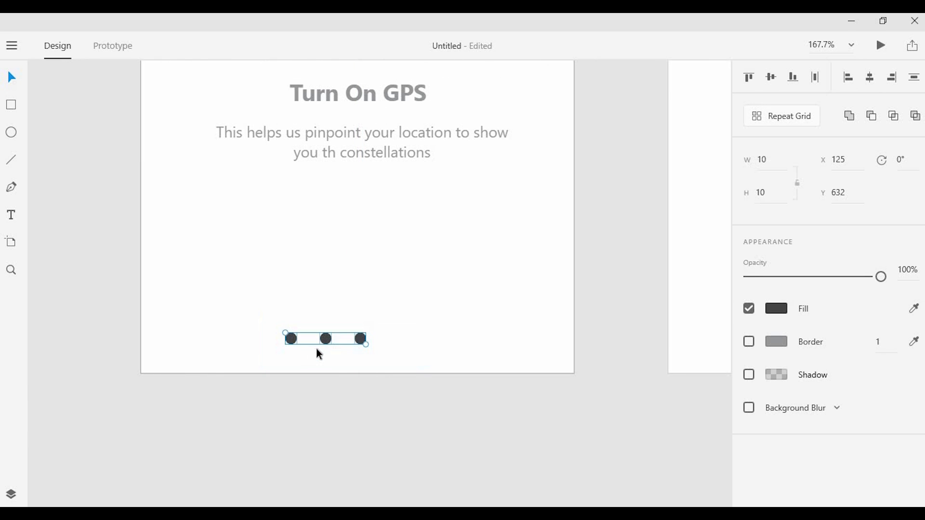
key("ctrl+g")
Move the dot group to X 153 so it is centred horizontally on the first artboard.
left_click(342, 327)
left_click_drag(327, 344, 363, 345)
key("Left")
key("Left")
key("Left")
key("Left")
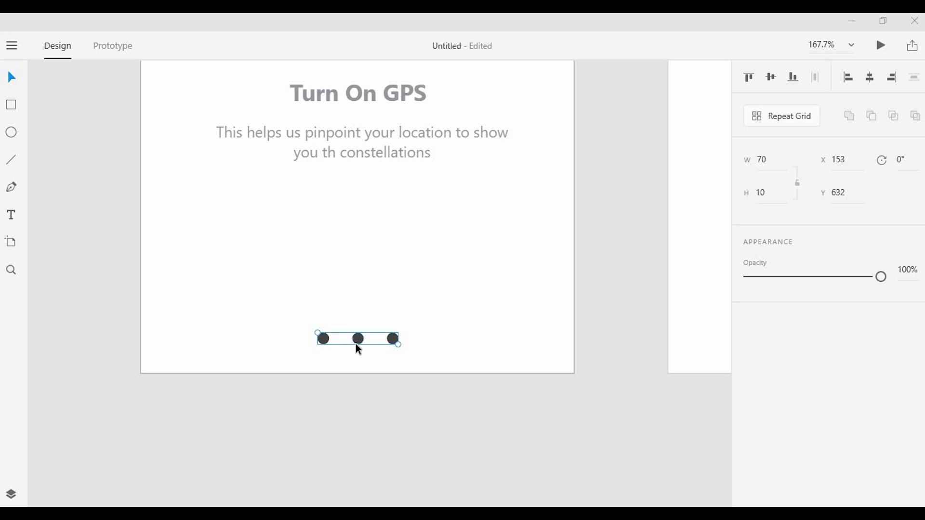
Move the dot group up to Y 623 on the first artboard.
left_click_drag(358, 339, 360, 328)
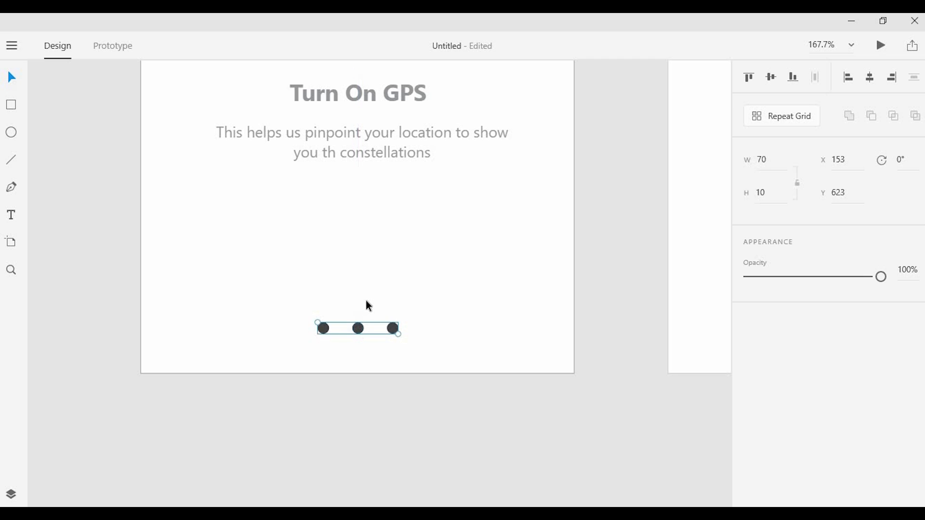
left_click(367, 302)
scroll(358, 330, "up", 3)
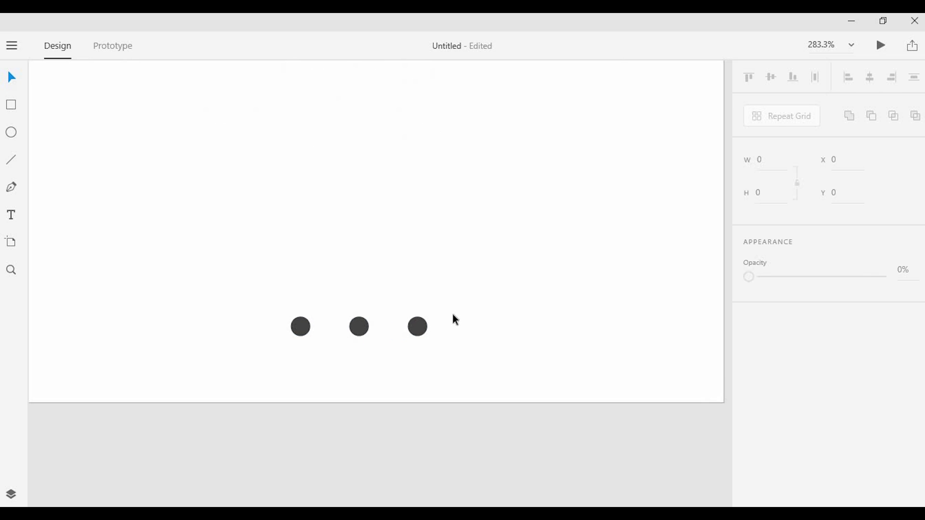
Copy the dot group from the first artboard to the same position on the second and third artboards.
scroll(451, 311, "down", 6)
left_click_drag(451, 217, 337, 295)
left_click_drag(355, 347, 272, 413)
left_click_drag(345, 376, 238, 397)
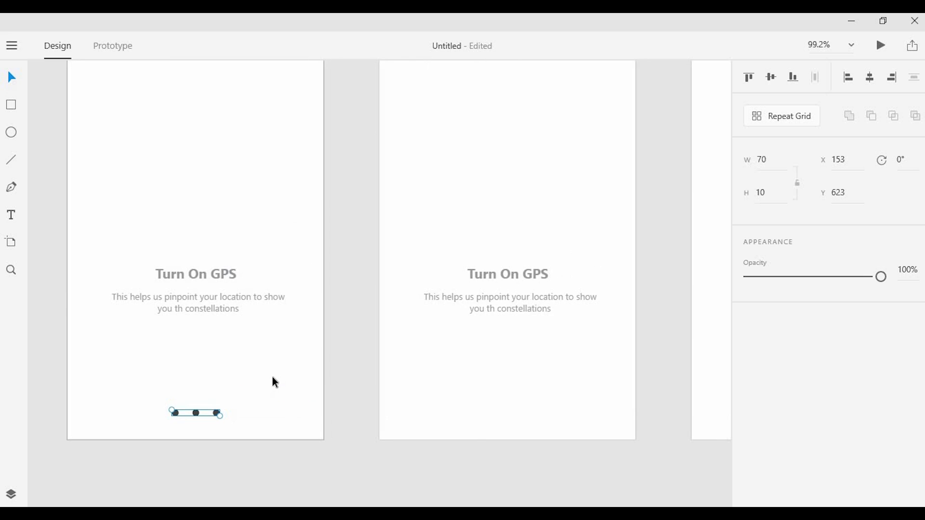
scroll(272, 376, "down", 1)
left_click(398, 381)
key("ctrl+v")
scroll(496, 386, "right", 3)
left_click(572, 392)
key("ctrl+v")
left_click(498, 367)
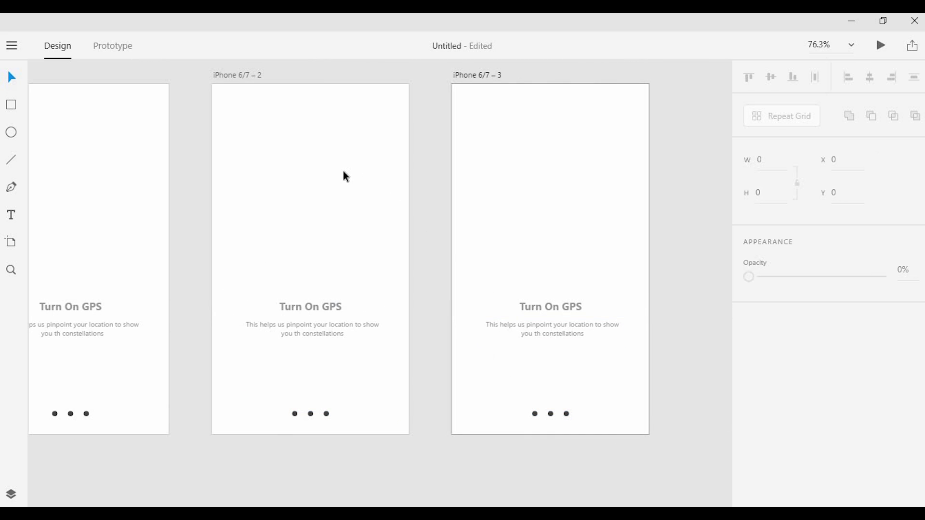
Duplicate the "Turn On GPS" title to the upper right corner of the first artboard and change the copy's text to "Skip".
scroll(248, 201, "down", 2)
left_click_drag(258, 213, 283, 238)
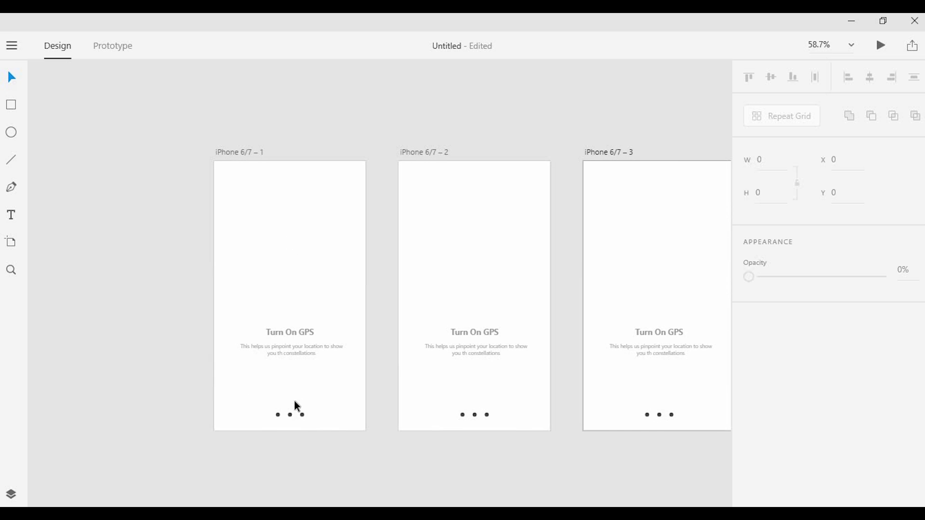
left_click_drag(303, 336, 353, 172)
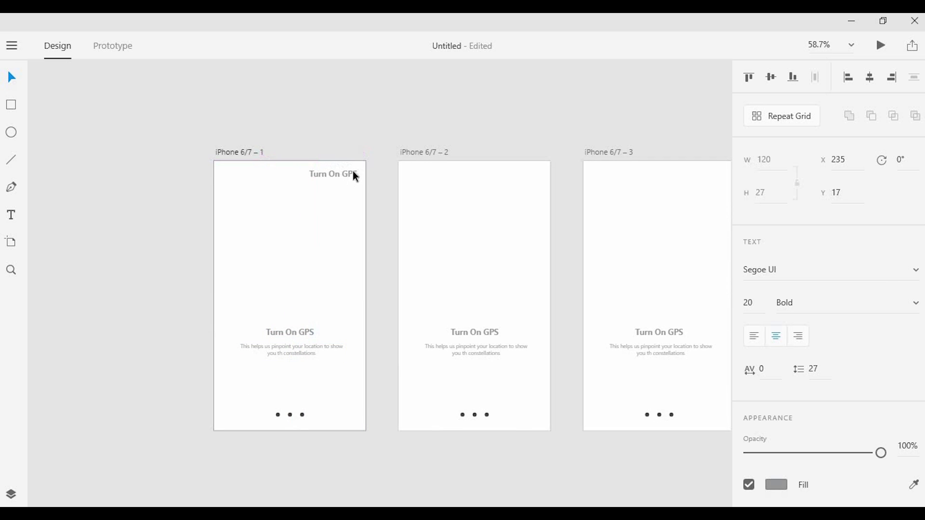
scroll(355, 176, "up", 4)
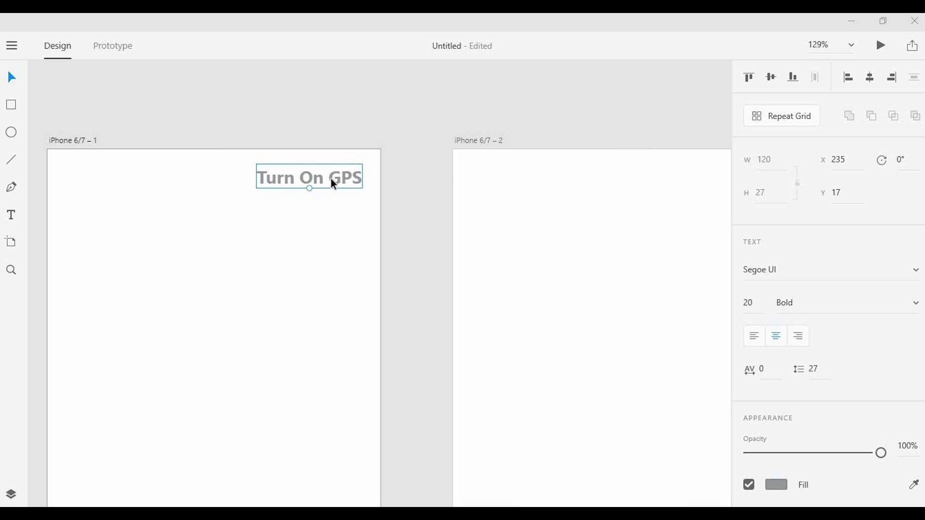
double_click(335, 184)
type("Ski[")
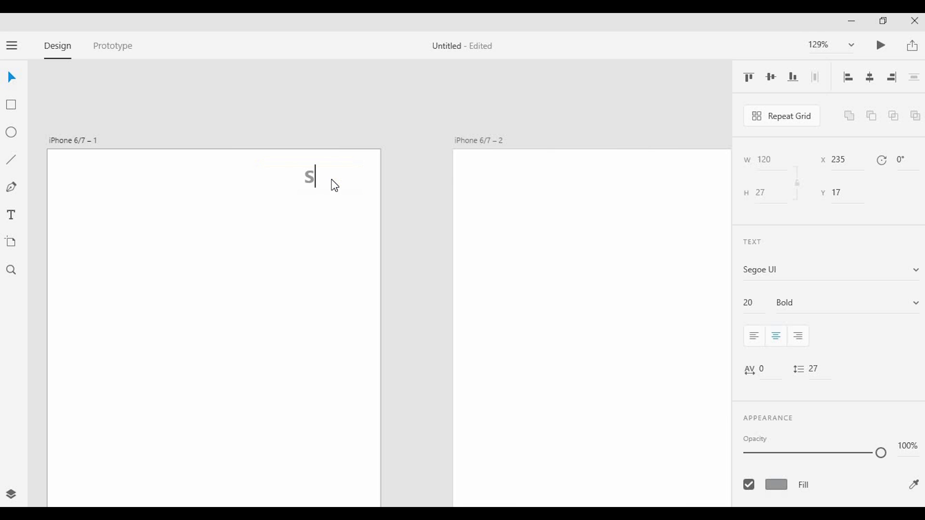
key("BackSpace")
type("p")
key("Escape")
Move the Skip text closer to the first artboard's right edge, at about X 304, Y 16.
left_click_drag(318, 175, 353, 176)
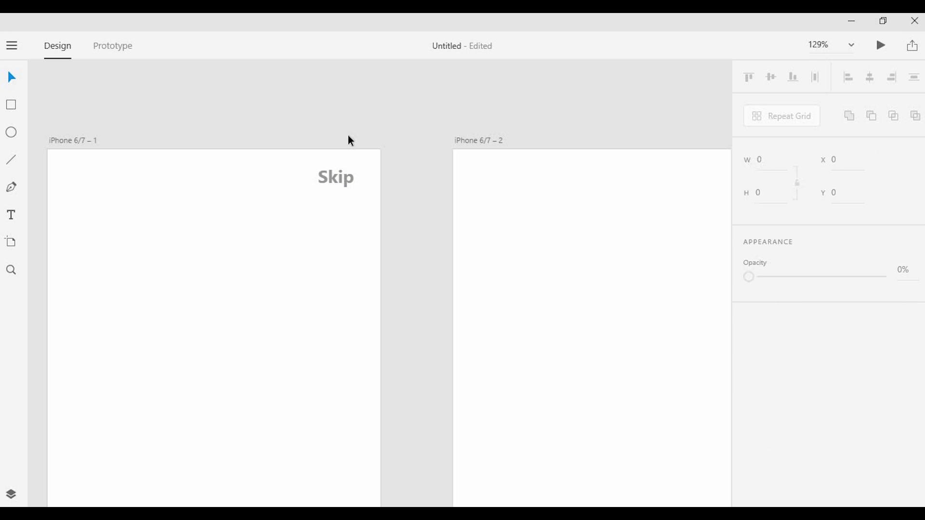
left_click(344, 177)
left_click(363, 131)
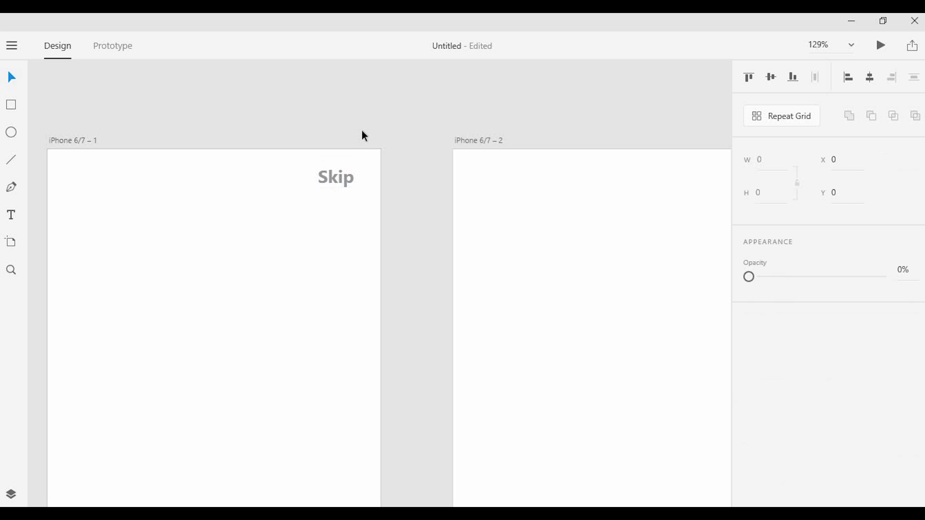
Change the font weight of the Skip text to Semibold.
scroll(362, 131, "down", 3)
left_click(353, 165)
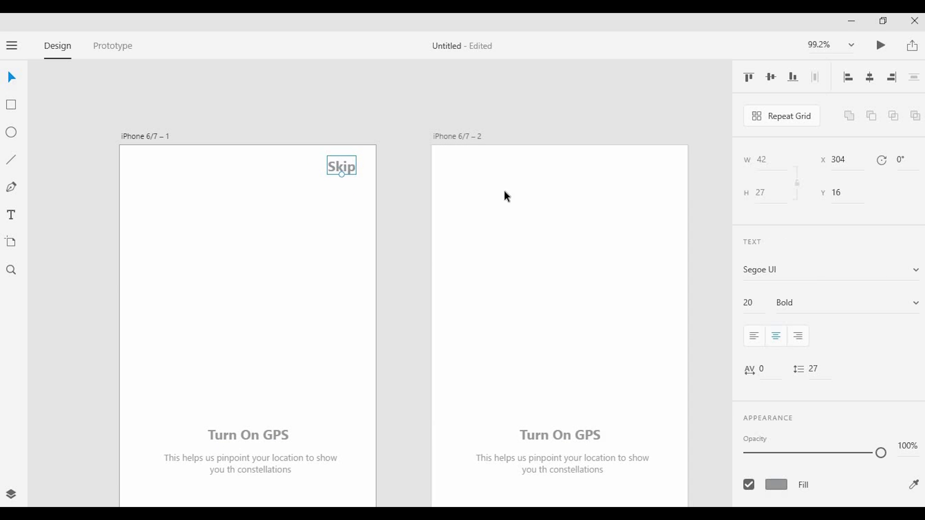
left_click(914, 306)
left_click(805, 410)
left_click(492, 239)
scroll(358, 171, "up", 2)
left_click(334, 164)
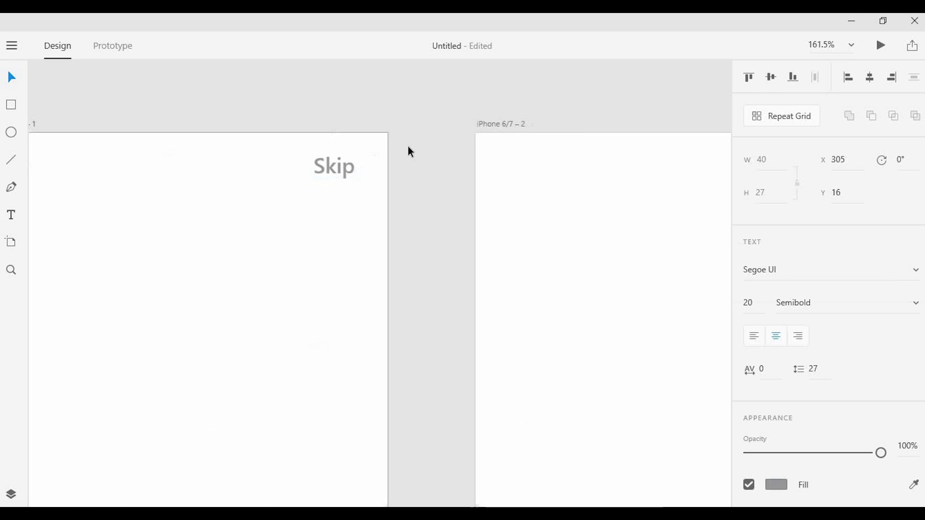
Copy the Skip text to the same position on the second and third artboards.
scroll(408, 146, "down", 2)
scroll(419, 152, "right", 2)
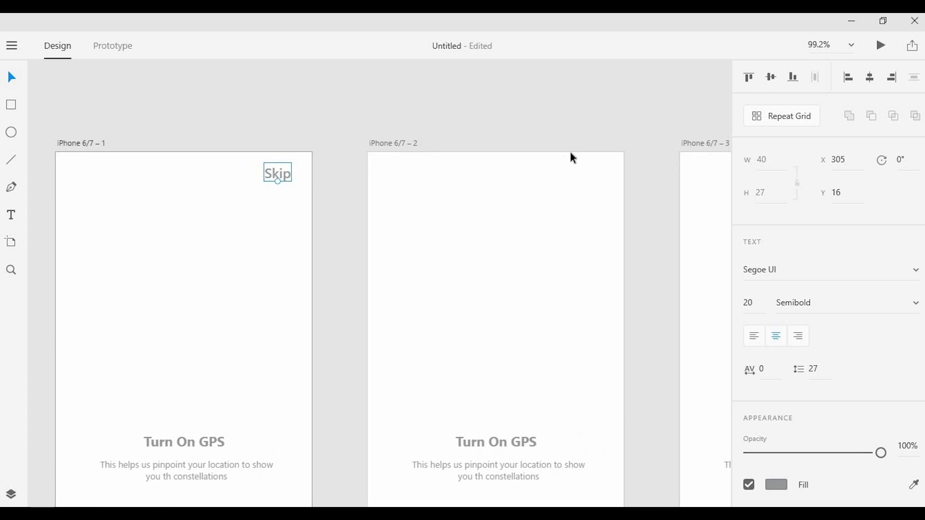
left_click(588, 169)
key("ctrl+v")
scroll(586, 166, "down", 2)
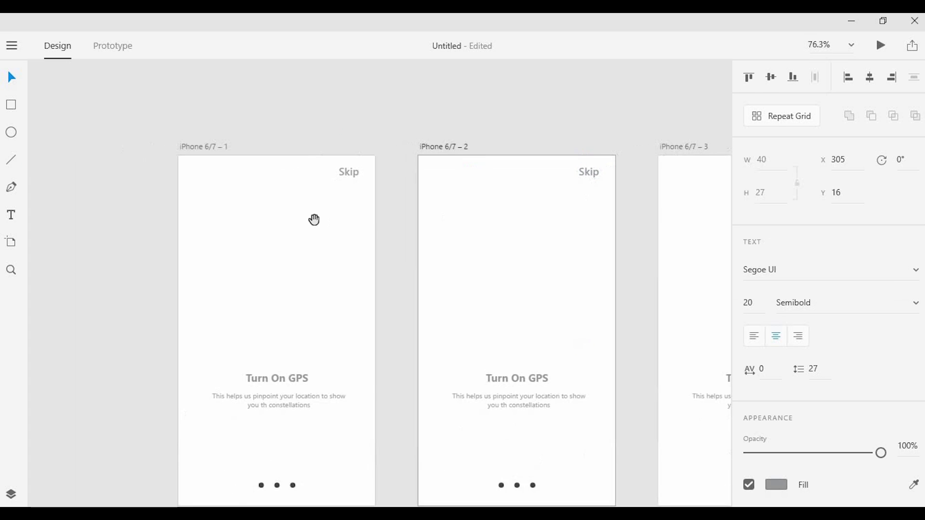
left_click_drag(314, 219, 74, 238)
left_click(585, 195)
left_click_drag(327, 233, 511, 174)
left_click_drag(266, 222, 316, 231)
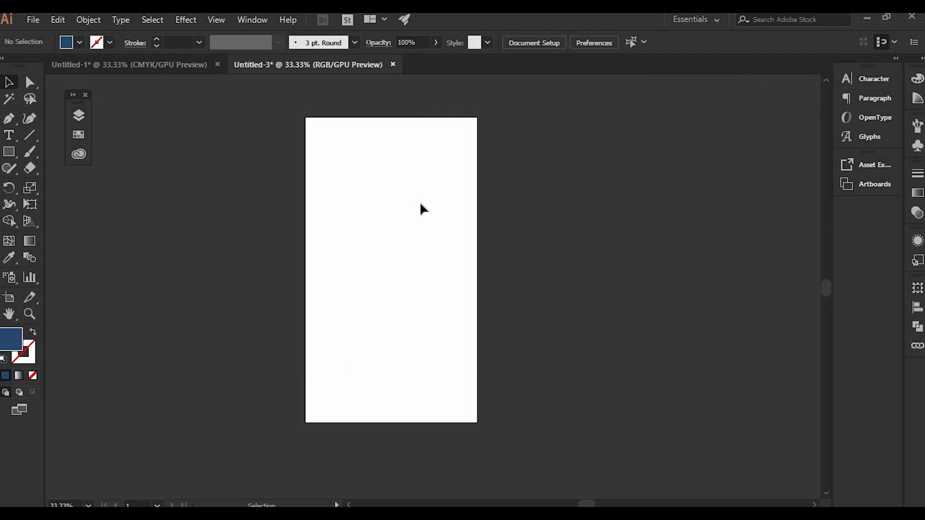
Switch to Adobe Illustrator and draw a rectangle covering the whole empty artboard.
scroll(421, 206, "up", 1)
scroll(180, 182, "down", 1)
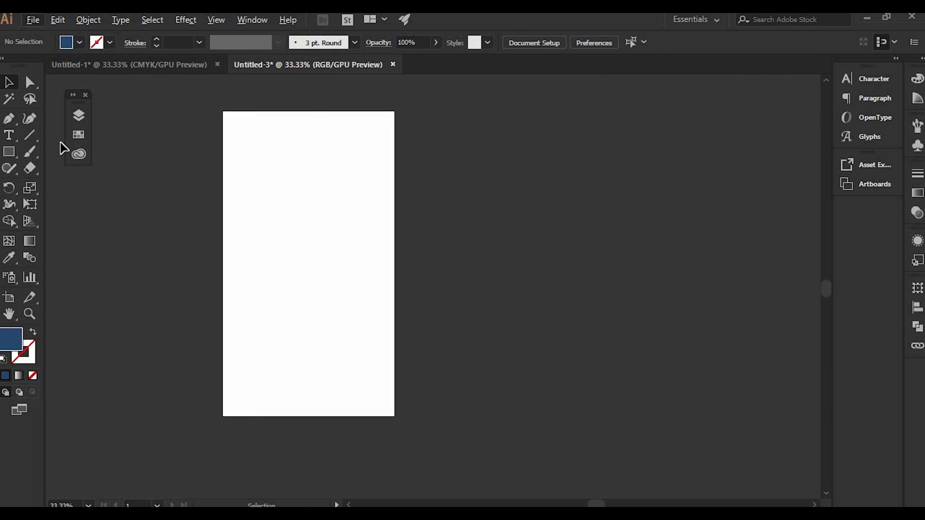
left_click(9, 152)
left_click_drag(223, 112, 395, 416)
key("v")
Fill the rectangle with a linear gradient at a 90° angle.
left_click(917, 194)
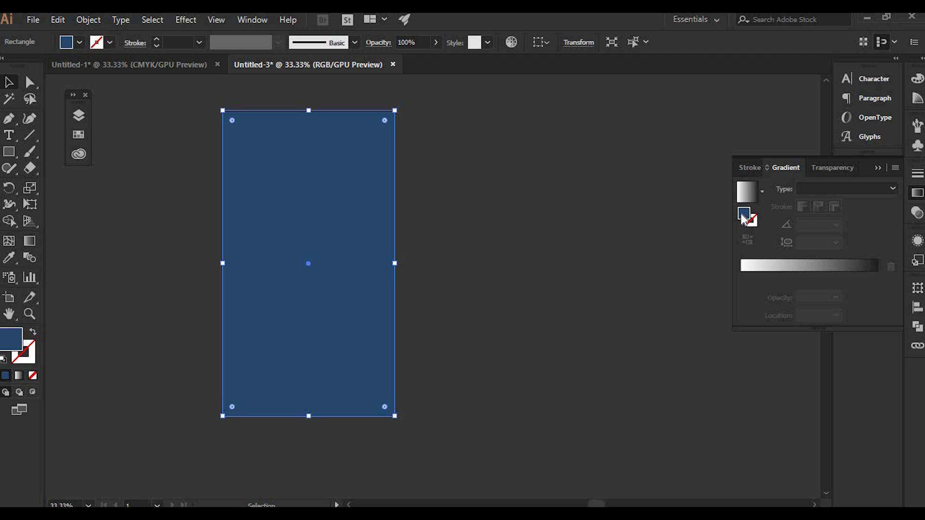
left_click(772, 268)
left_click(814, 225)
type("90")
key("Return")
Colour the gradient from the darkest navy swatch to the blue swatch, adding a dark navy stop in between.
double_click(741, 278)
left_click(699, 350)
left_click(747, 373)
left_click(877, 277)
double_click(877, 277)
left_click(728, 373)
left_click(820, 278)
double_click(823, 278)
left_click(741, 374)
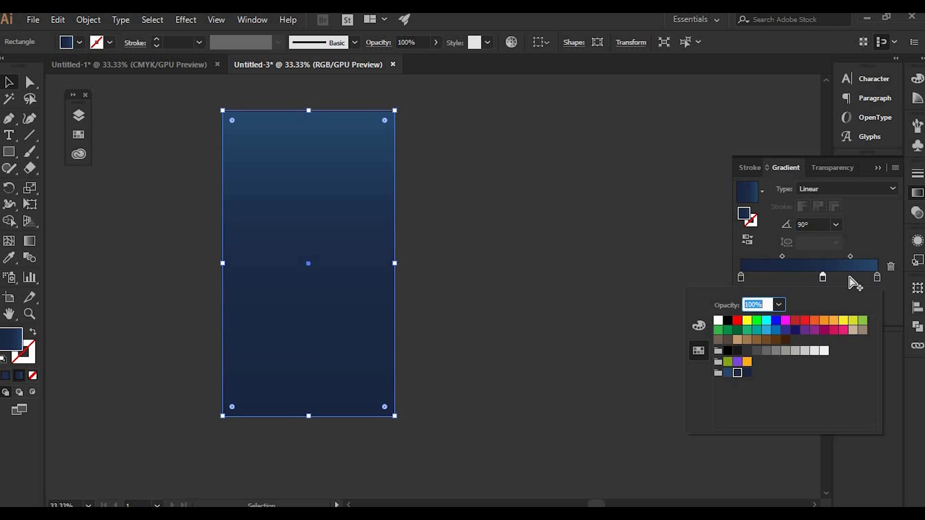
left_click(822, 280)
left_click(834, 279)
left_click(431, 195)
Copy the gradient rectangle and paste it into the onboarding design in Adobe XD.
left_click(377, 151)
key("ctrl+c")
left_click(369, 513)
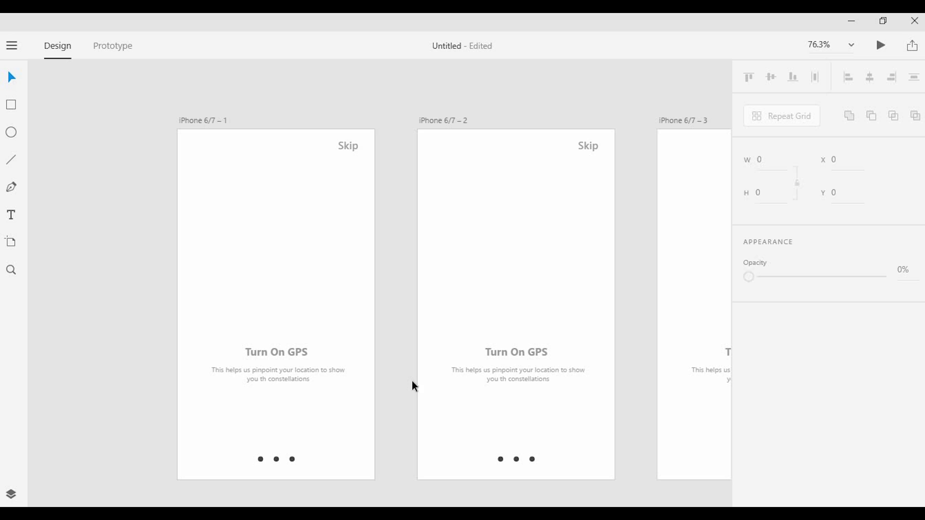
key("ctrl+v")
Align the gradient rectangle to the first artboard at X 0, Y 0 and resize it to 375 × 667 to cover it.
scroll(288, 220, "down", 3)
left_click_drag(458, 465, 307, 236)
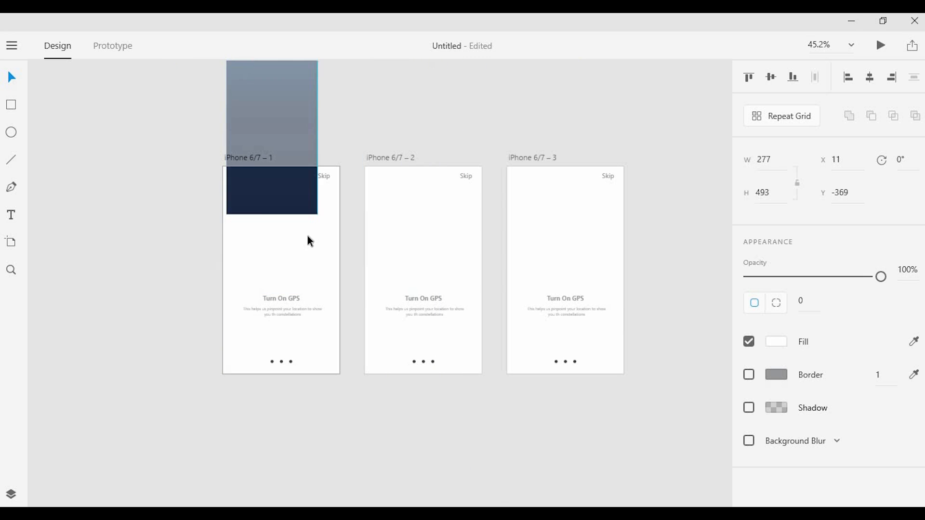
left_click_drag(256, 125, 253, 198)
scroll(333, 284, "up", 3)
left_click_drag(287, 329, 349, 440)
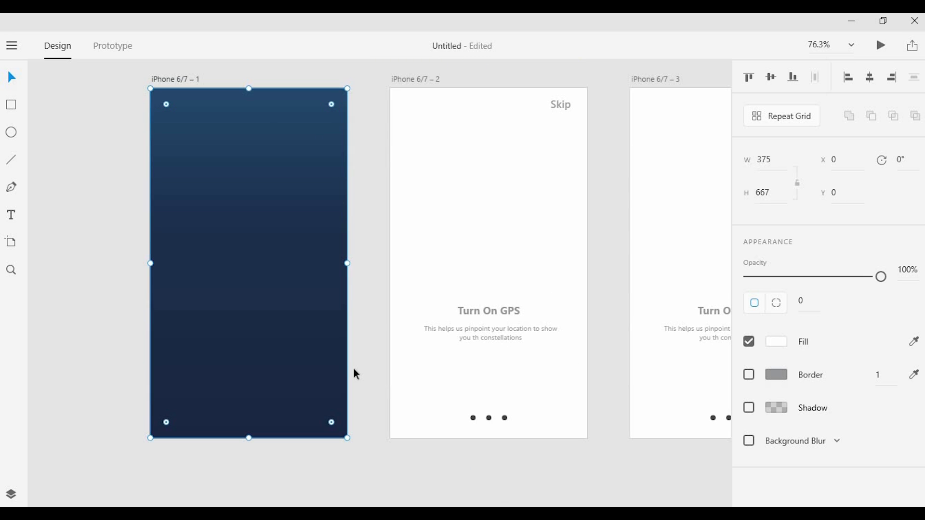
Send the gradient rectangle behind the first artboard's content and copy it onto the second and third artboards.
key("ctrl+shift+[")
scroll(382, 336, "down", 3)
left_click(468, 262)
left_click(302, 248)
left_click(473, 246)
key("ctrl+v")
left_click(554, 249)
key("ctrl+v")
Send the two copied gradient rectangles to the back and lock the backgrounds on all three artboards.
left_click(400, 255)
left_click(539, 251, "shift")
key("ctrl+shift+[")
left_click(333, 231, "shift")
right_click(333, 231)
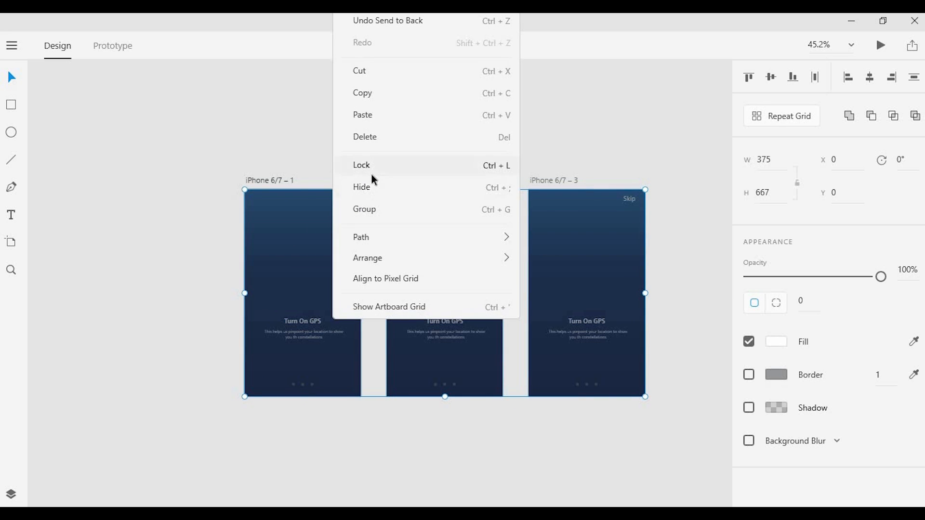
left_click(372, 171)
Set the fill of the "Turn On GPS" titles on all three artboards to white.
scroll(371, 201, "up", 1)
left_click(278, 360)
left_click(462, 357, "shift")
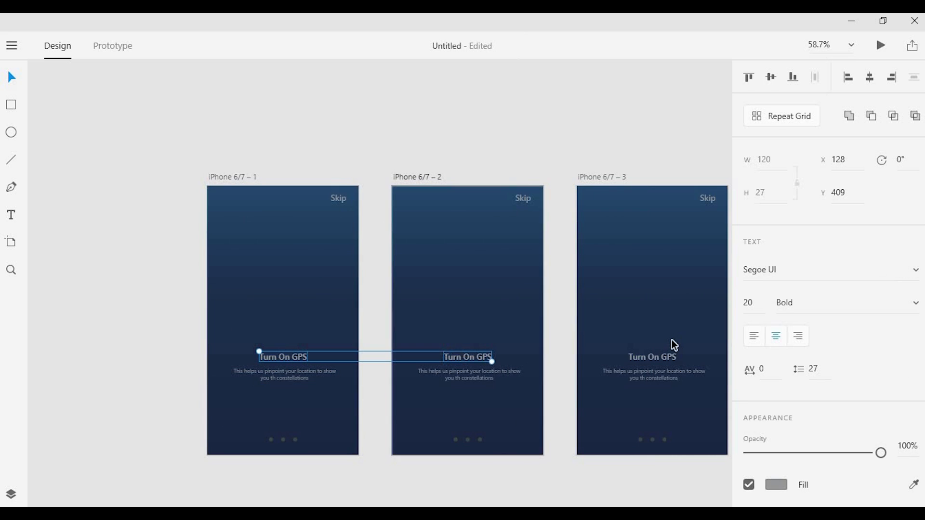
left_click(654, 356, "shift")
left_click(787, 485)
left_click(669, 322)
left_click(559, 227)
Set the fill of the description texts on all three artboards to light grey #AEAEAE.
scroll(459, 386, "up", 3)
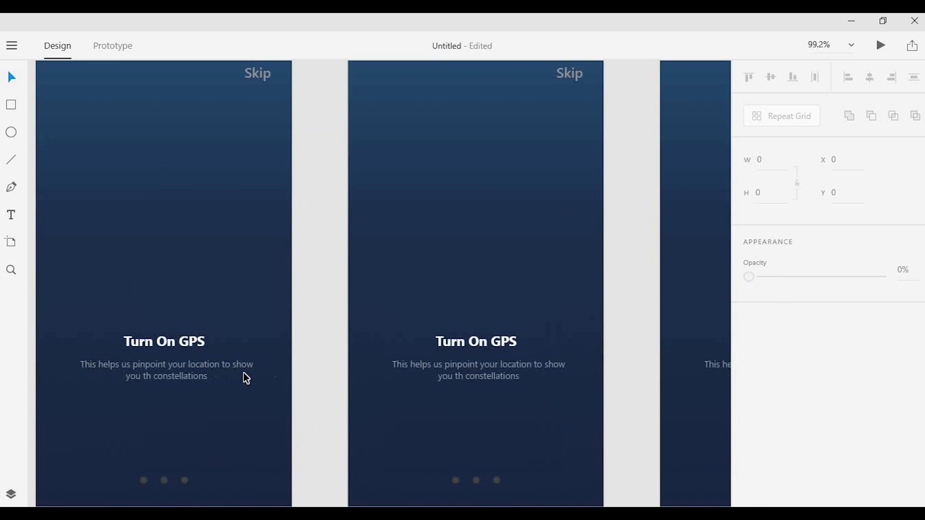
left_click(244, 376)
left_click(505, 383, "shift")
left_click(706, 370, "shift")
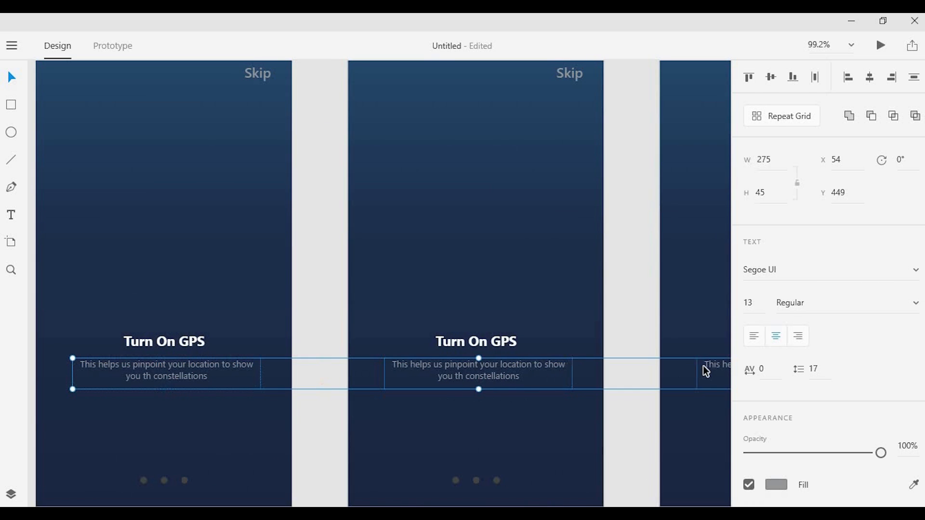
left_click(778, 485)
left_click_drag(584, 325, 579, 319)
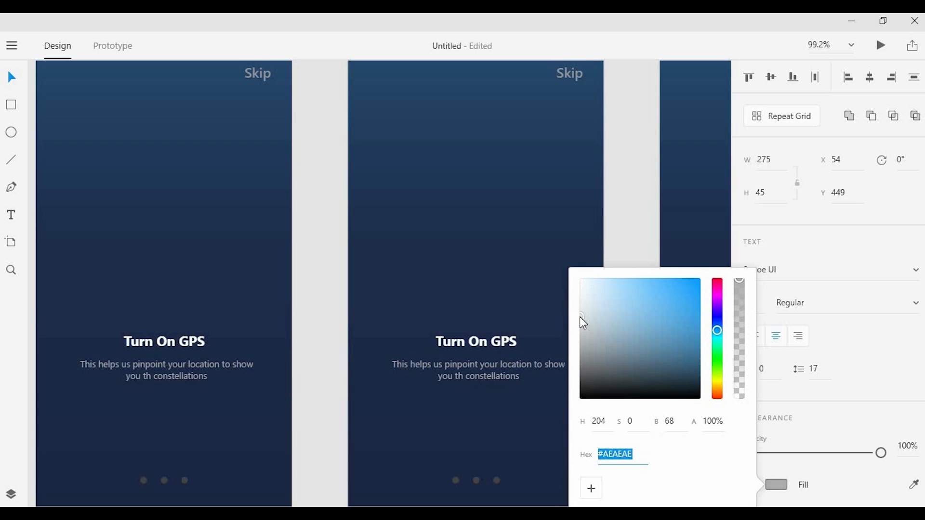
left_click(426, 242)
Change the fill of all three page-indicator dots on the first artboard to white #FFFFFF.
scroll(426, 242, "down", 2)
scroll(250, 383, "up", 5)
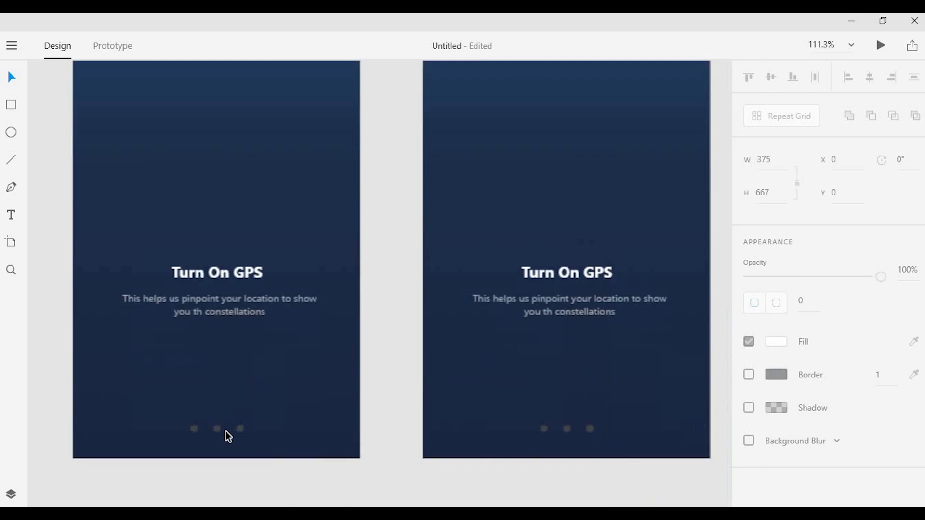
left_click(193, 440)
scroll(450, 444, "down", 4)
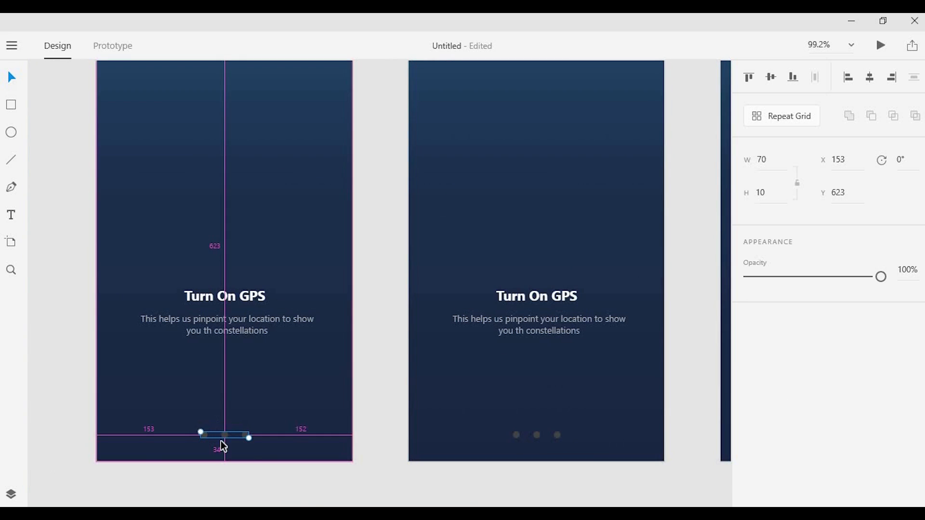
scroll(221, 443, "up", 6)
double_click(295, 467)
left_click(220, 466)
left_click(777, 308)
left_click_drag(673, 290, 486, 226)
left_click(436, 270)
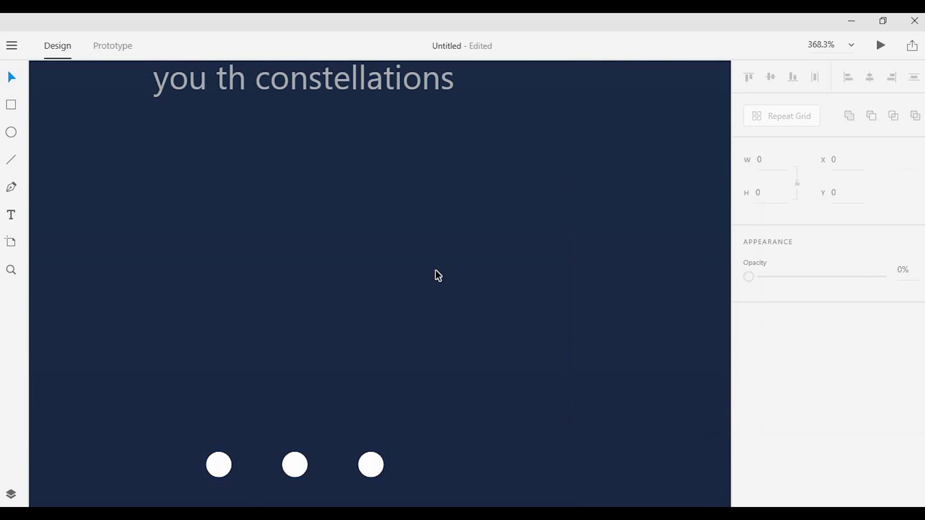
Set the fill of the first dot on the first artboard to orange #F8A926.
scroll(435, 270, "down", 5)
scroll(462, 280, "up", 1)
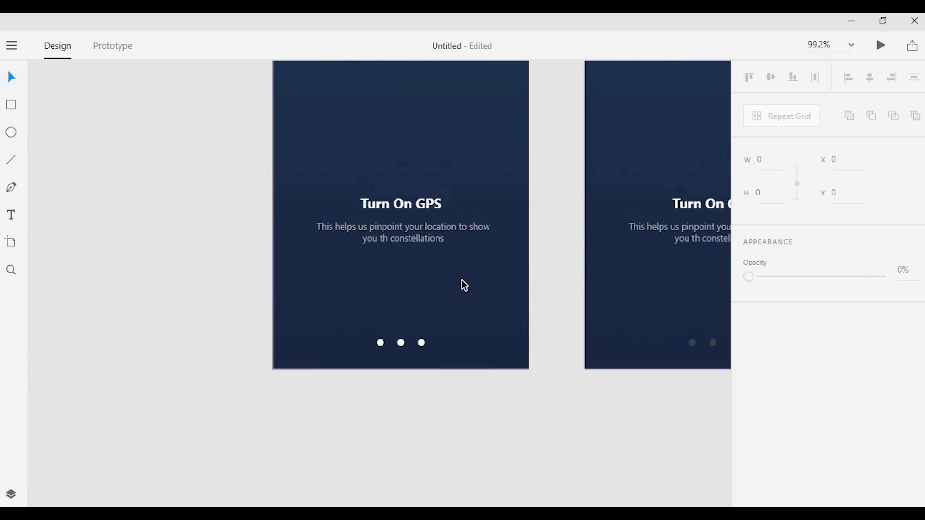
scroll(464, 284, "up", 6)
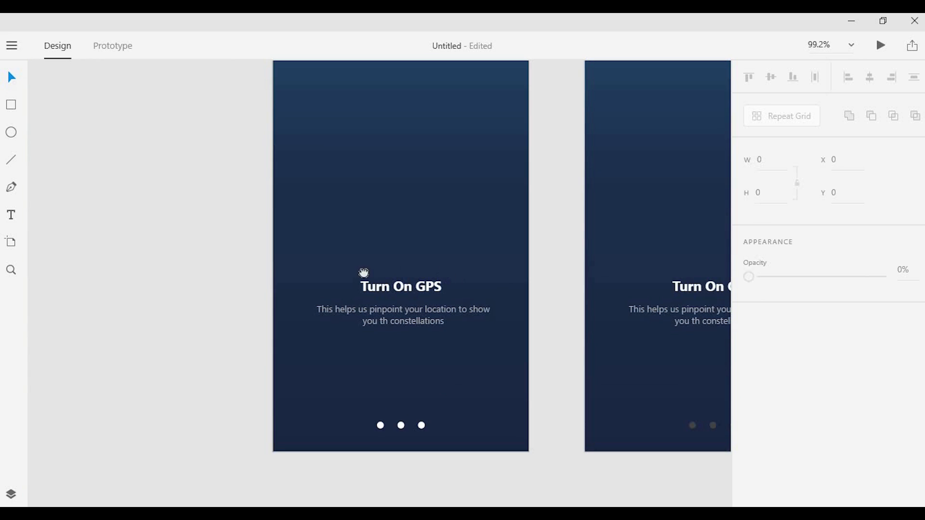
scroll(362, 271, "right", 4)
scroll(266, 466, "up", 3)
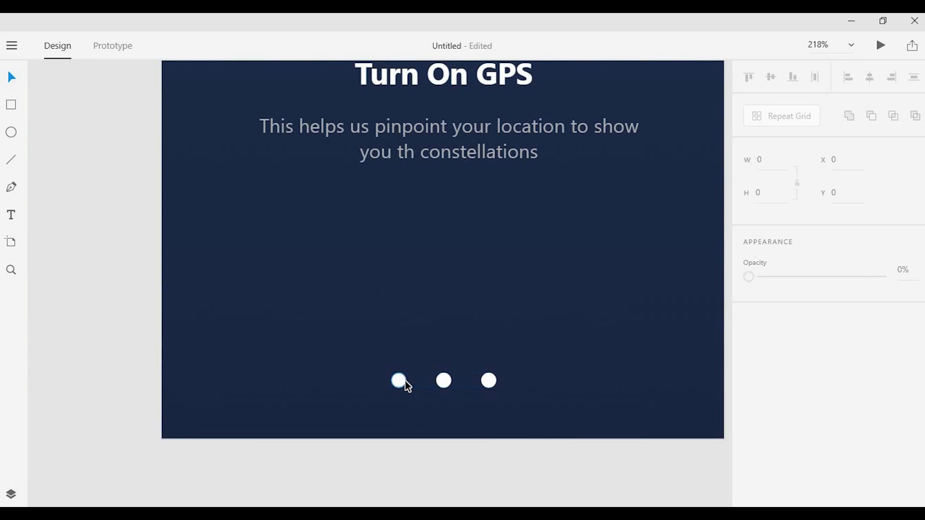
double_click(406, 382)
left_click(771, 311)
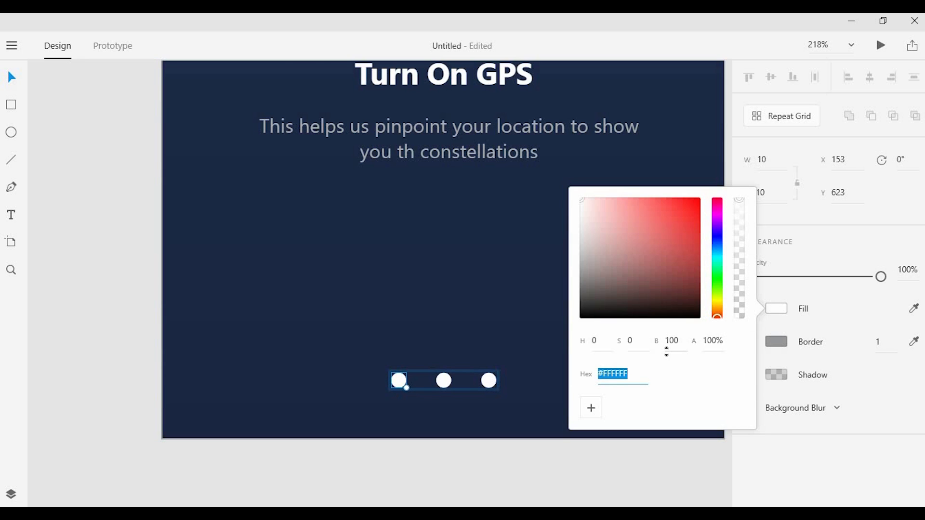
type("#F8A926")
left_click(501, 350)
Save the first dot's orange fill as a colour swatch and check that it is offered for the description text.
double_click(403, 383)
left_click(774, 309)
left_click(591, 408)
left_click(496, 156)
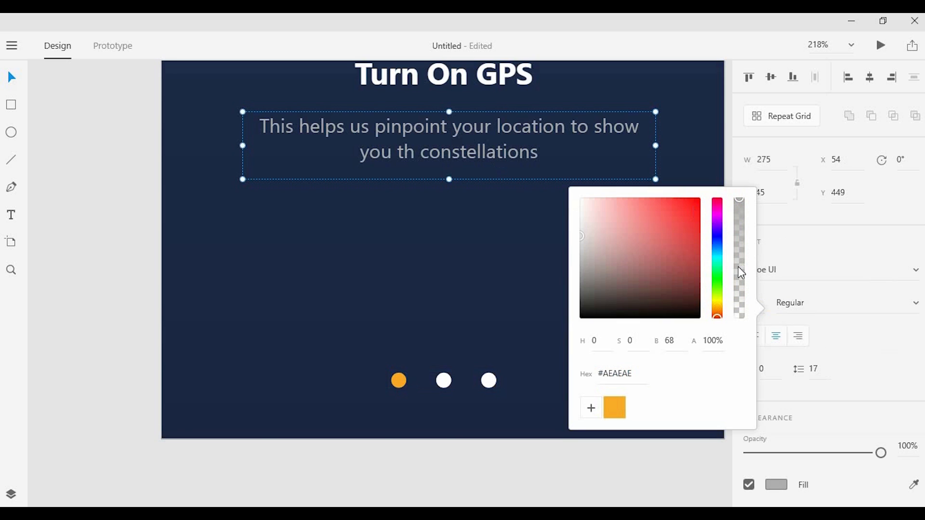
left_click(435, 262)
Delete the old grey page-indicator dots from the second and third artboards.
scroll(539, 331, "down", 3)
left_click_drag(583, 323, 299, 336)
scroll(530, 367, "up", 2)
left_click(522, 365)
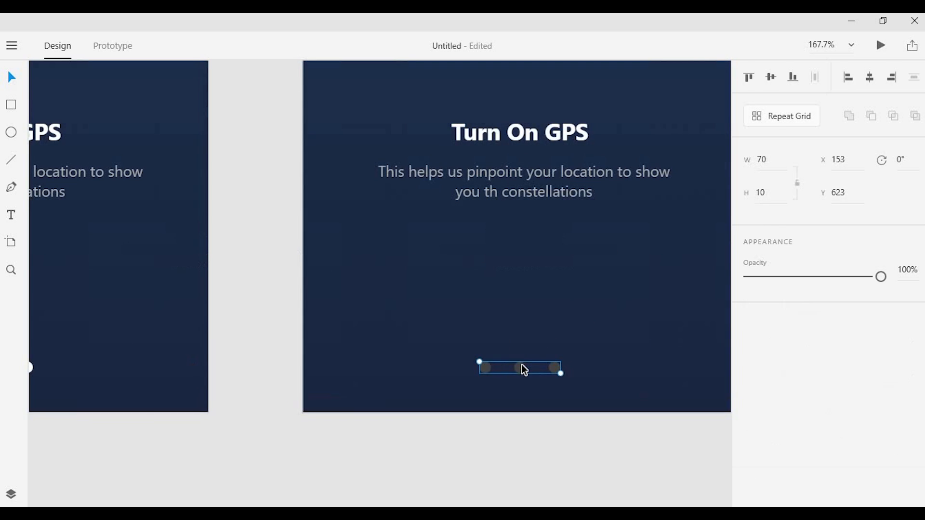
scroll(524, 370, "down", 3)
scroll(670, 346, "right", 5)
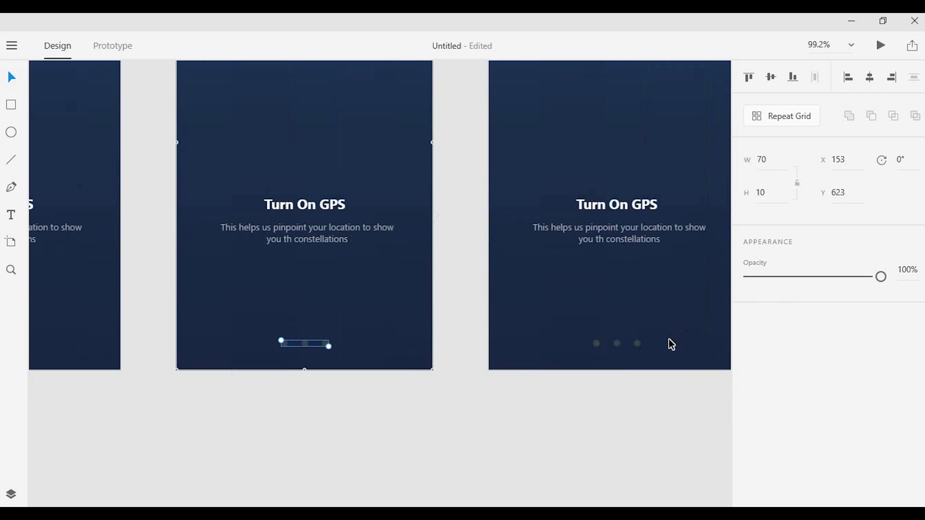
left_click(638, 344, "shift")
key("Delete")
Copy the recoloured page-indicator dots from the first artboard onto the second and third artboards.
left_click_drag(233, 297, 350, 302)
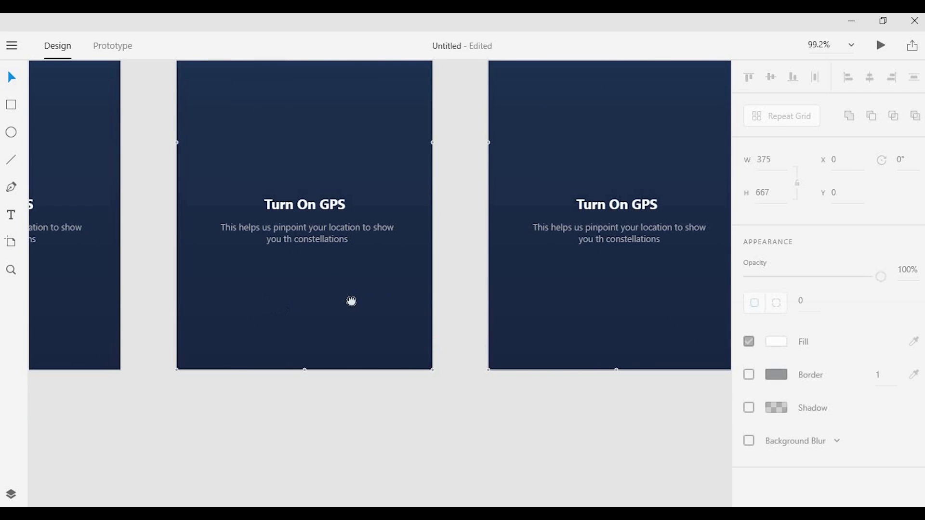
left_click(129, 346)
key("ctrl+c")
left_click(467, 332)
key("ctrl+v")
left_click(655, 320)
key("ctrl+v")
left_click(492, 390)
Set the fill of the first two page-indicator dots on the second artboard to white.
scroll(389, 317, "up", 5, "ctrl")
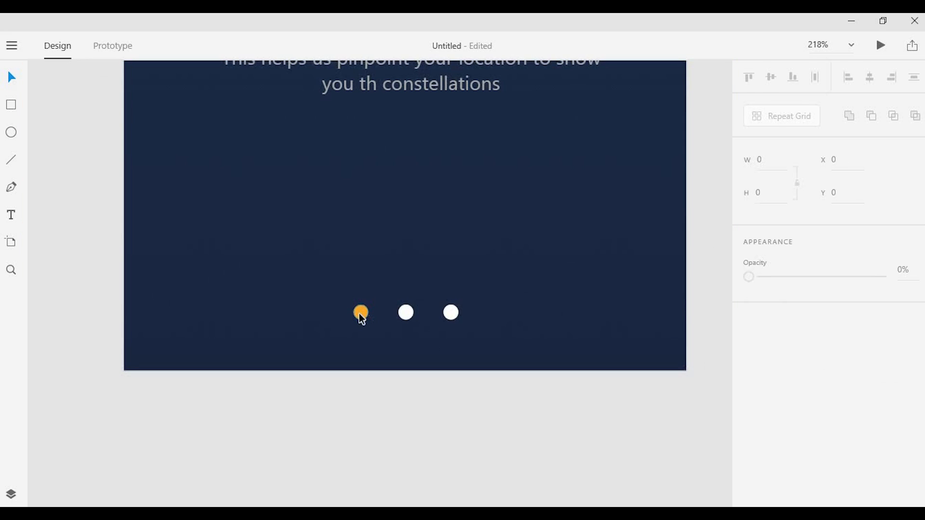
double_click(361, 313)
left_click(779, 310)
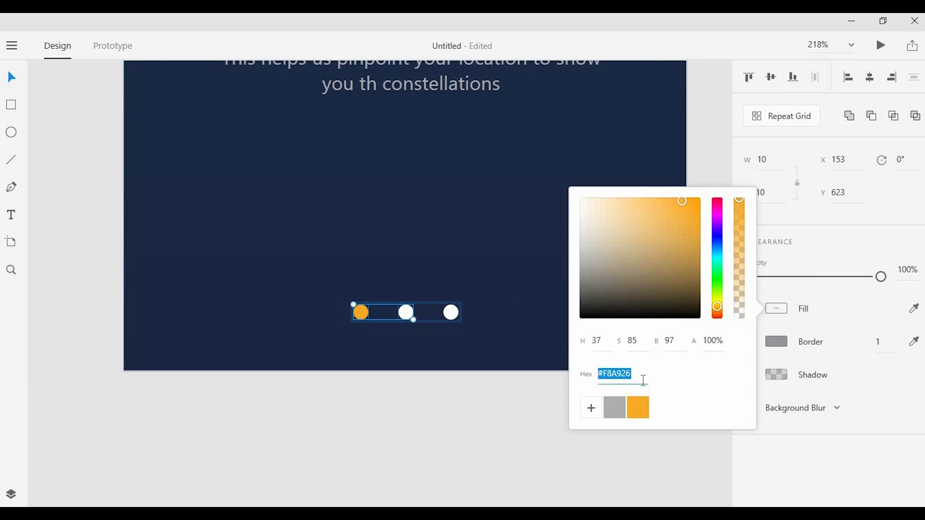
left_click(833, 340)
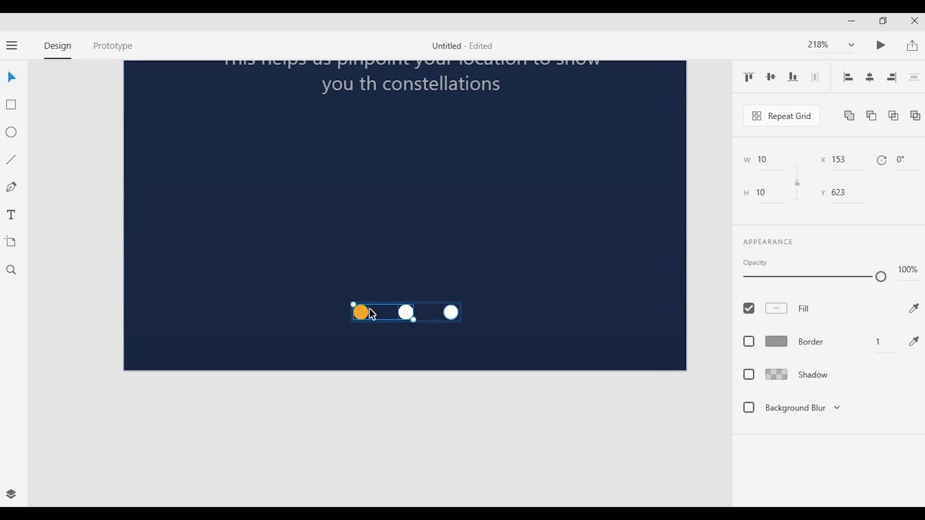
left_click(777, 310)
left_click_drag(581, 199, 562, 184)
Apply the saved orange swatch to the middle page-indicator dot on the second artboard.
left_click(418, 307)
left_click(417, 307)
double_click(412, 312)
left_click(781, 310)
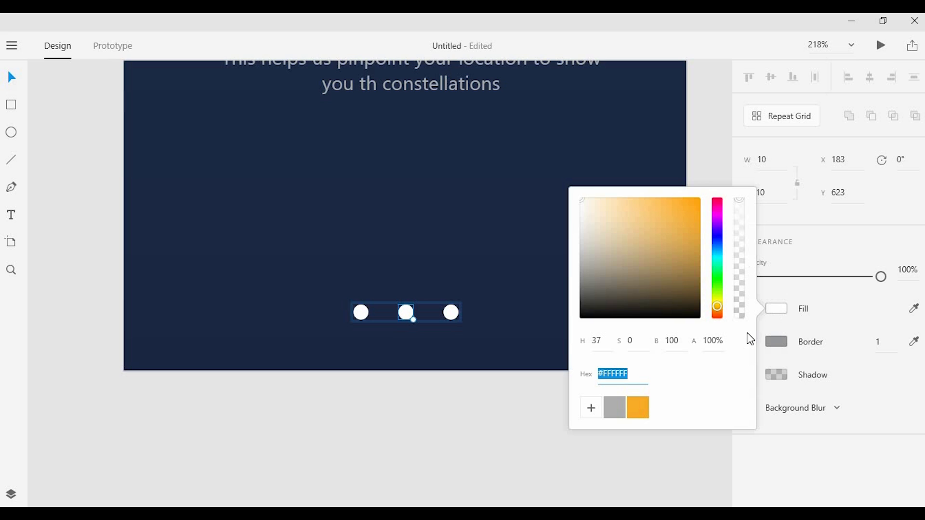
left_click(643, 408)
left_click(516, 369)
Set the fill of all three page-indicator dots on the third artboard to white.
scroll(535, 356, "down", 5)
left_click_drag(671, 328, 465, 318)
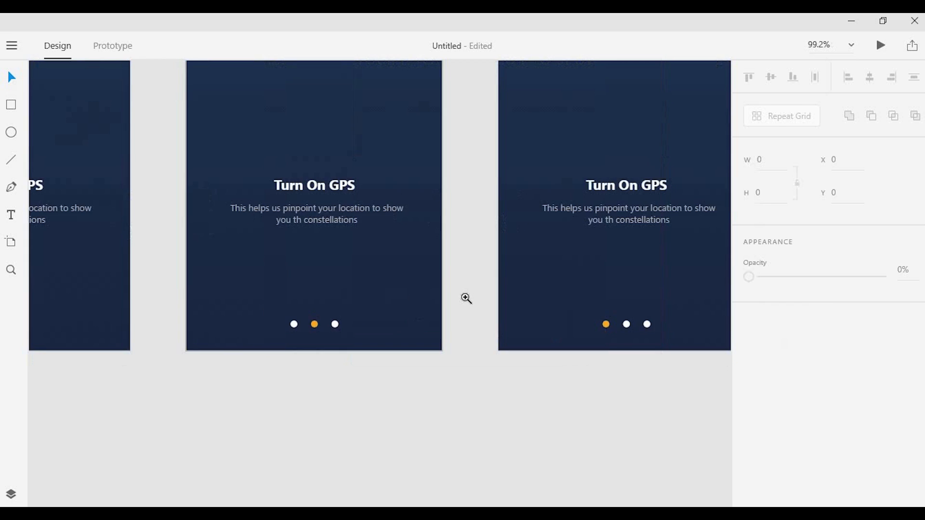
scroll(612, 329, "up", 3)
left_click_drag(612, 329, 467, 316)
scroll(467, 316, "up", 2)
left_click_drag(372, 282, 503, 324)
left_click(498, 318)
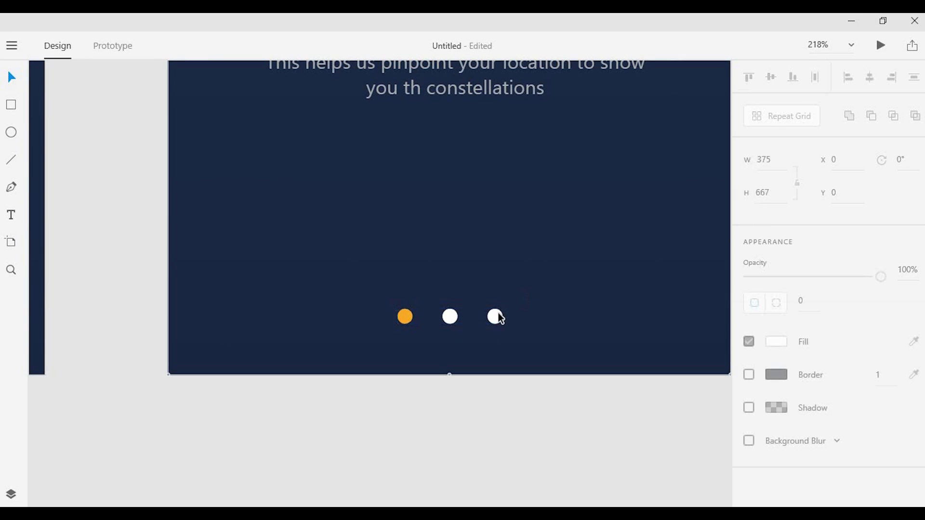
double_click(496, 316)
left_click(455, 319)
left_click(405, 316)
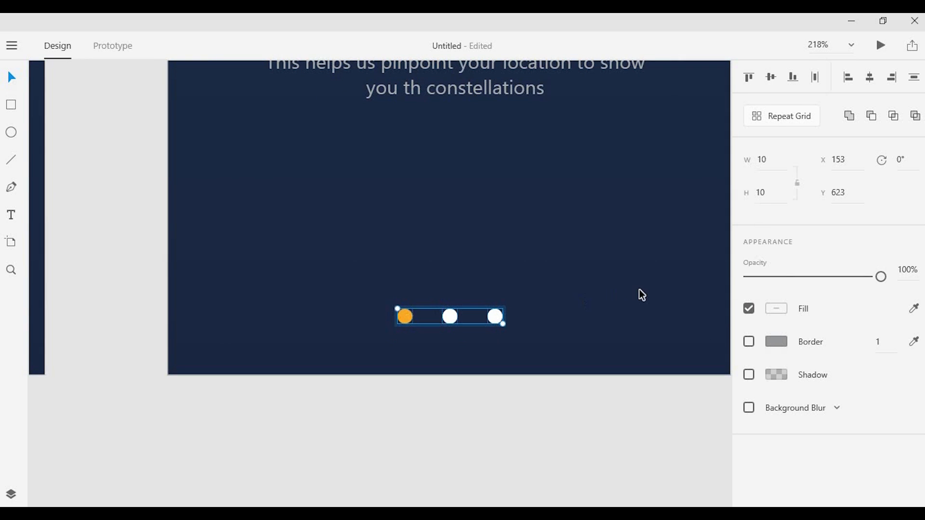
left_click(776, 308)
key("Return")
Fill the last page-indicator dot on the third artboard with the saved orange.
left_click(493, 328)
left_click(496, 320)
left_click(778, 309)
left_click(518, 386)
Set the fill of the Skip labels on all three artboards to the saved light grey #AEAEAE.
scroll(540, 374, "down", 6)
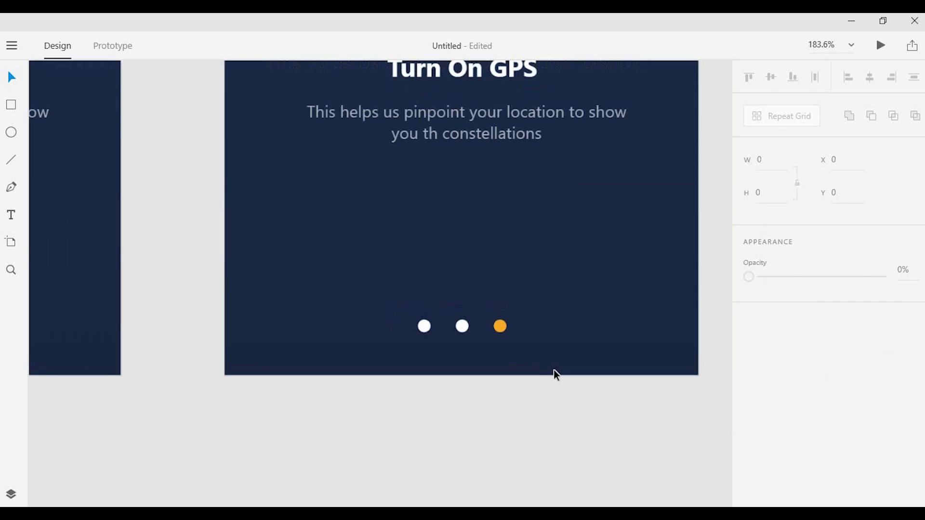
left_click_drag(350, 309, 471, 397)
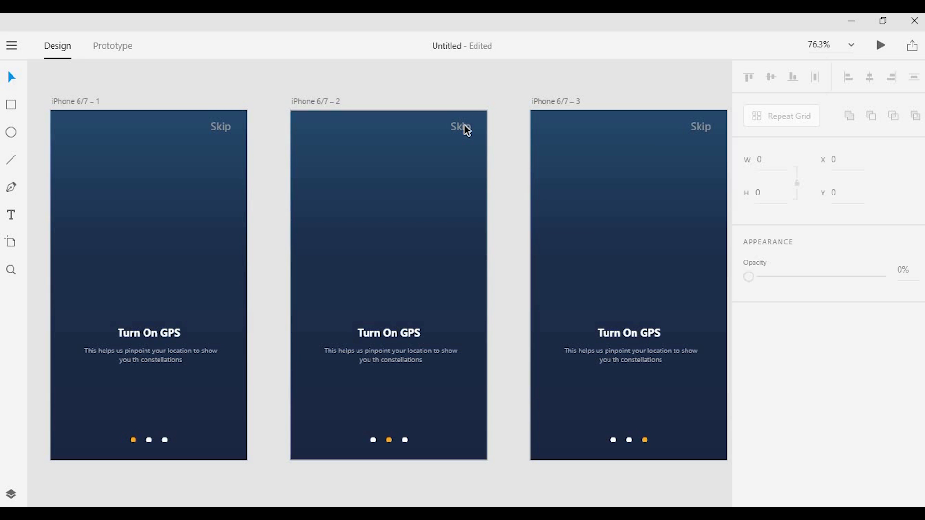
left_click(464, 126)
left_click(683, 127, "shift")
left_click(215, 131, "shift")
left_click(775, 485)
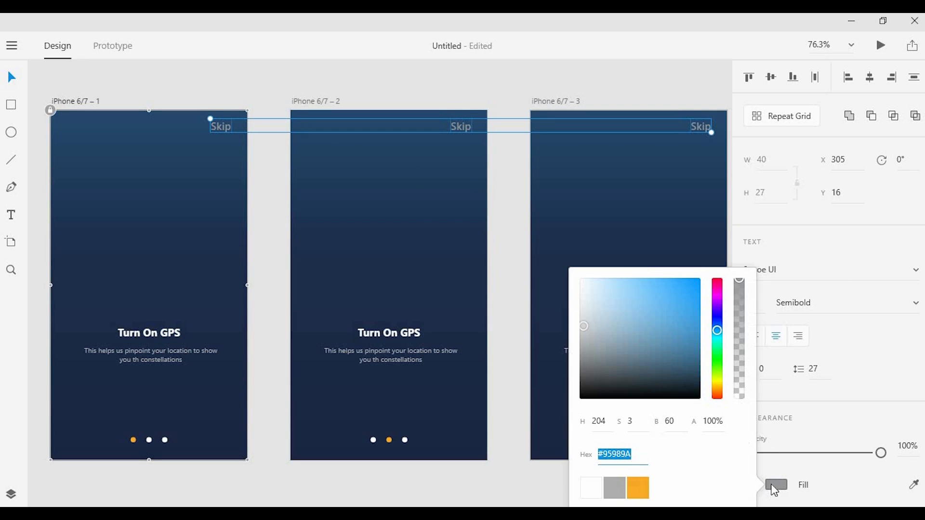
left_click(616, 488)
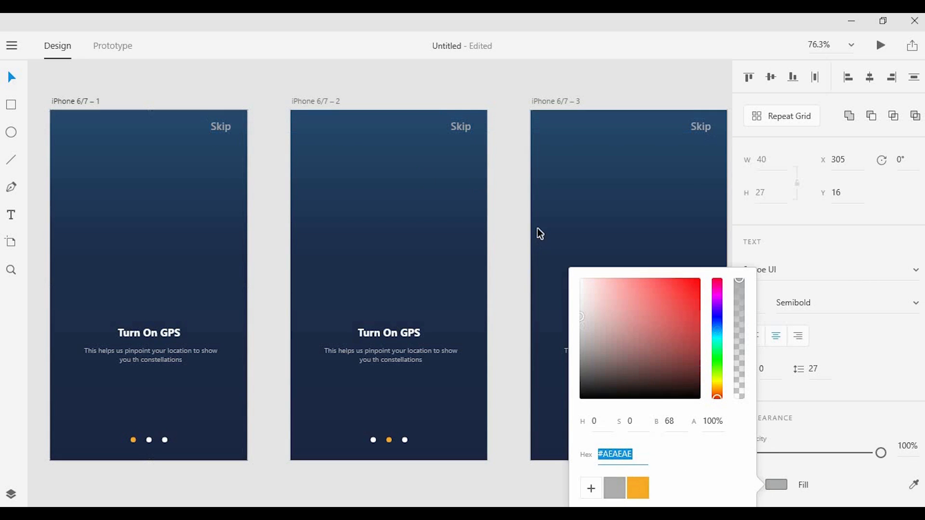
left_click(510, 186)
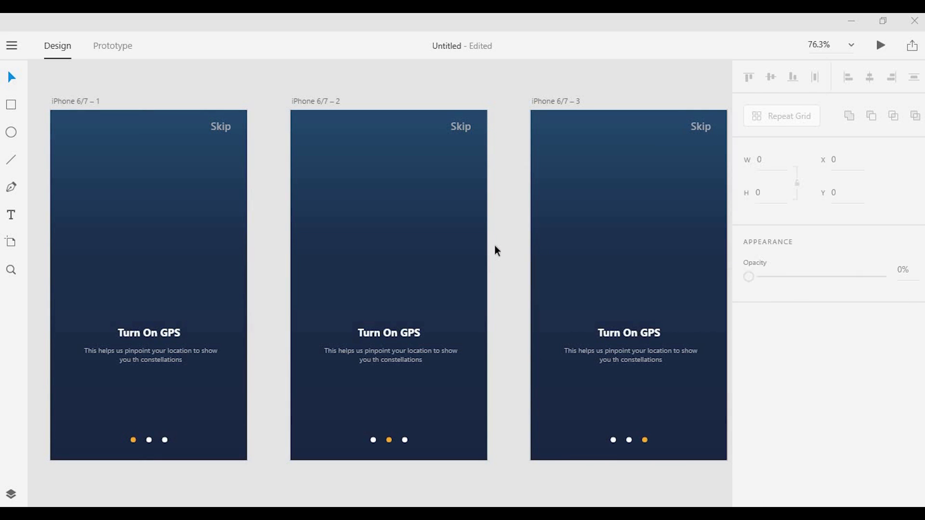
Replace the title on the second artboard with "Lift Your Phone To the Night Sky".
left_click(405, 336)
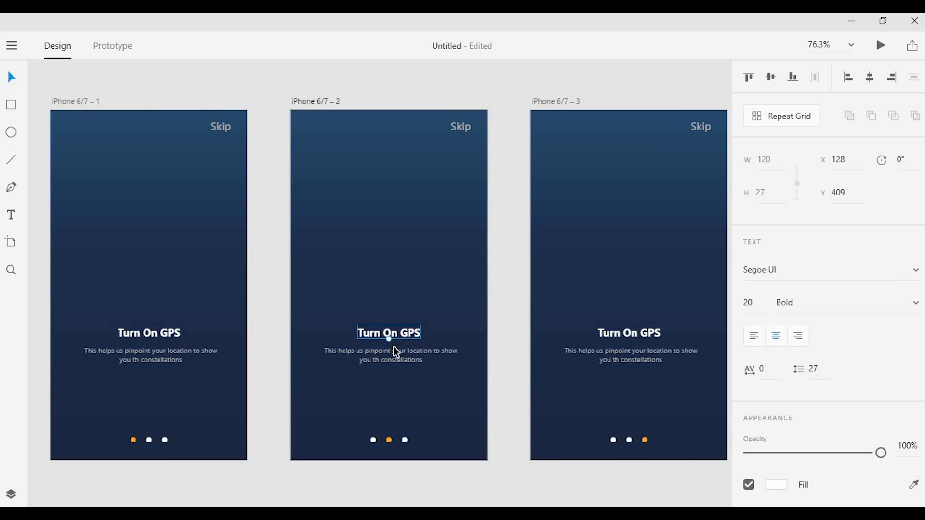
scroll(393, 346, "up", 3)
double_click(395, 333)
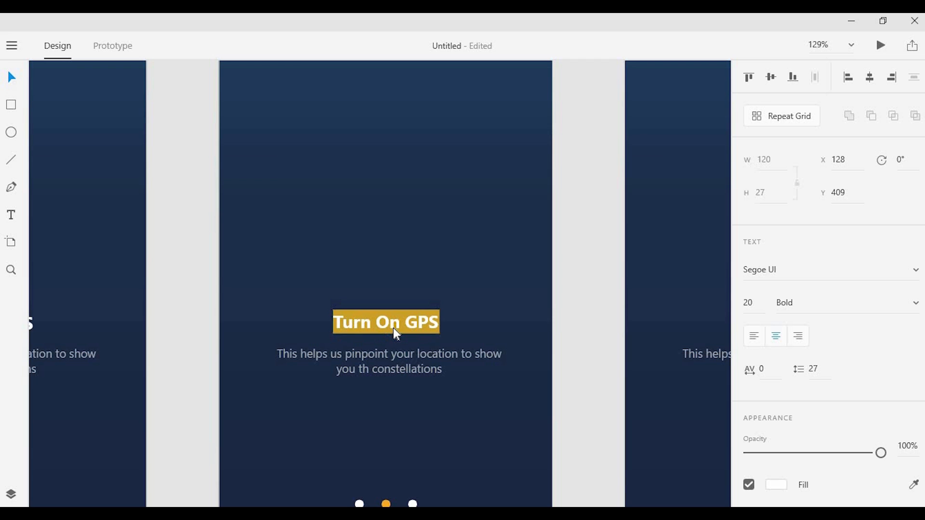
type("Lift your")
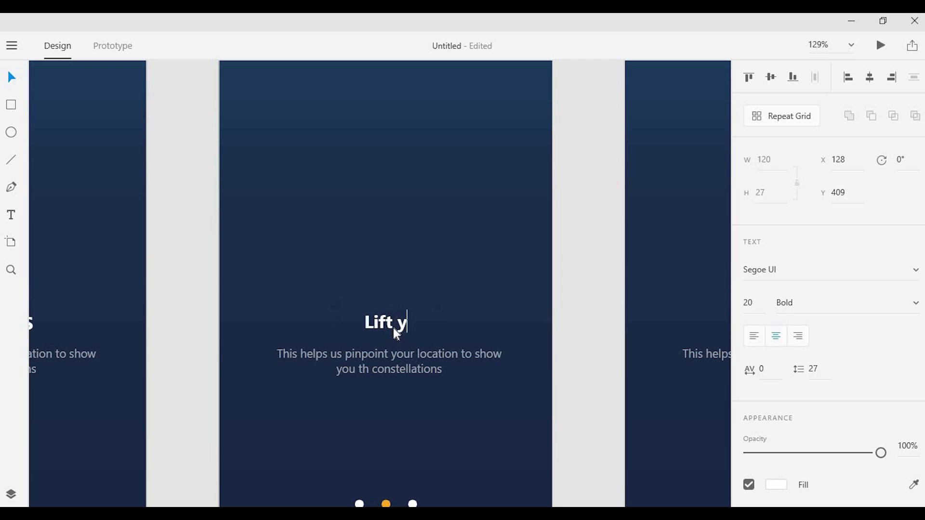
key("BackSpace")
key("BackSpace")
key("BackSpace")
key("BackSpace")
type("You")
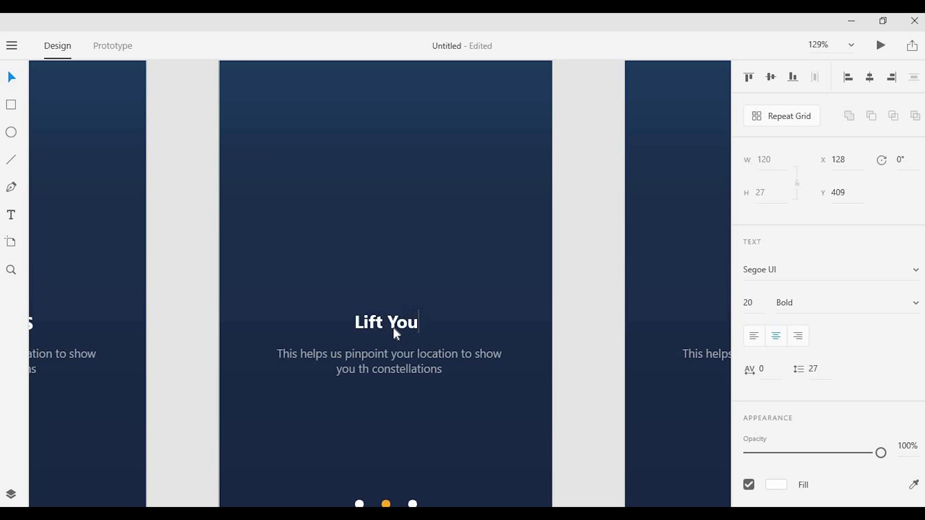
type("r Phone To t")
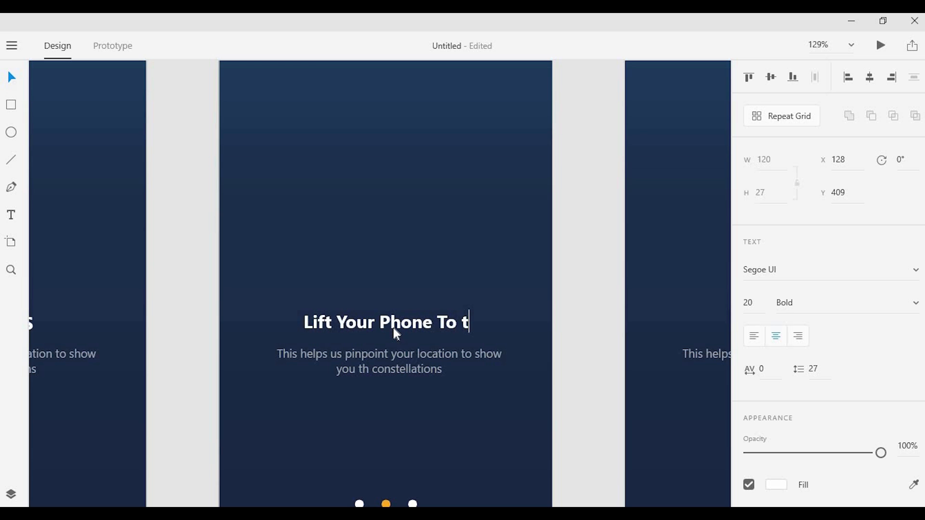
key("BackSpace")
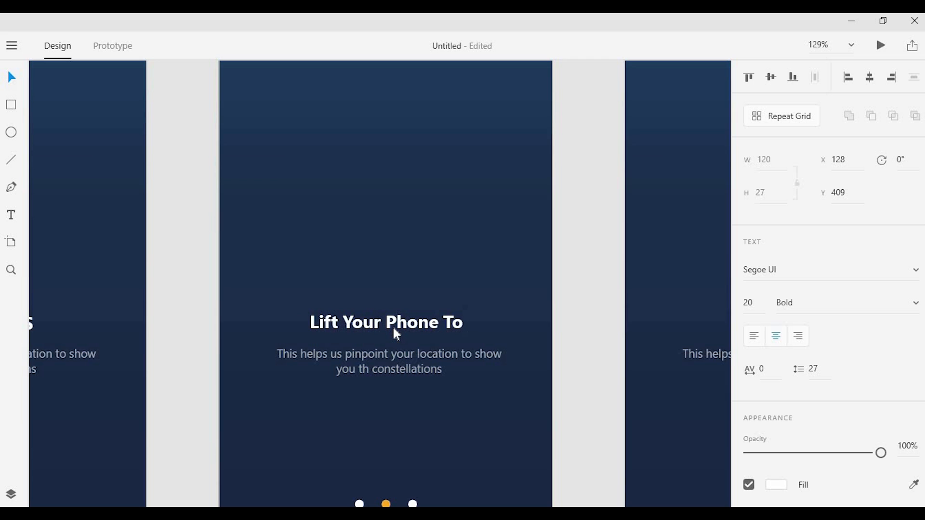
type("the ")
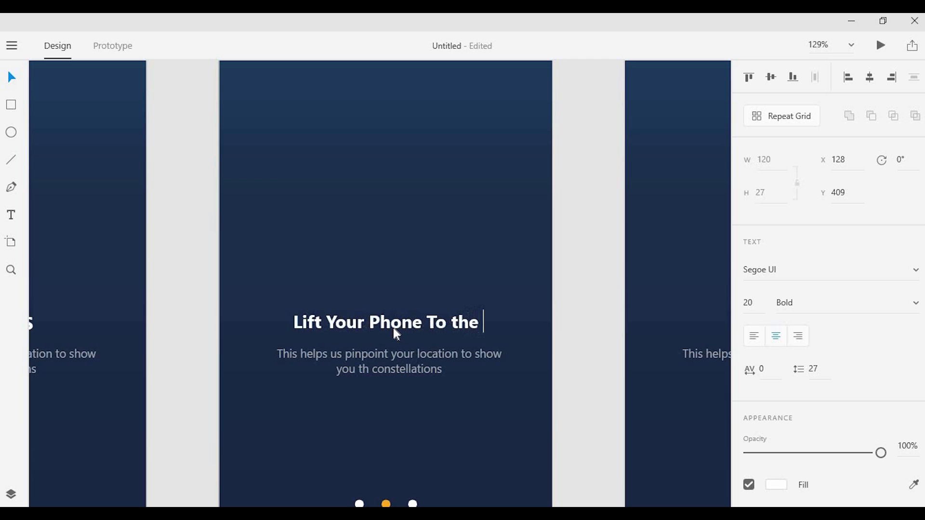
type("Nigh")
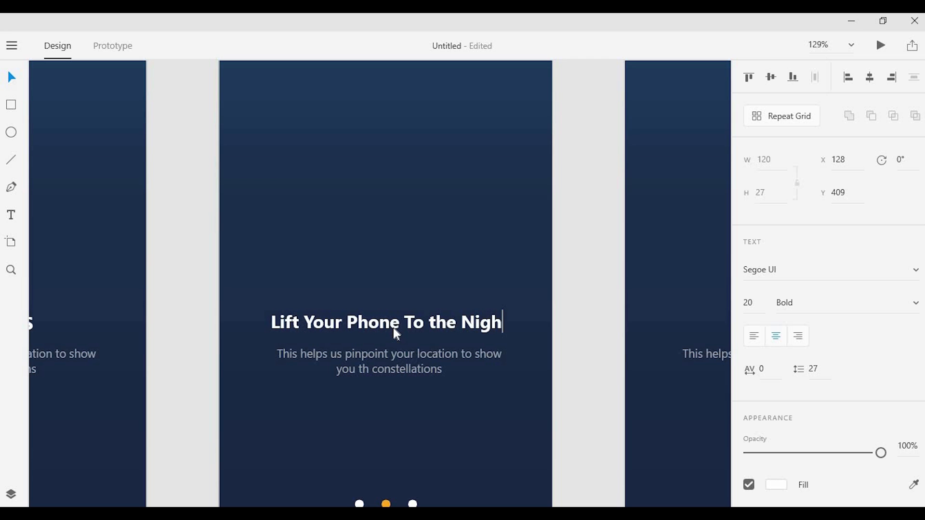
type("t Sky")
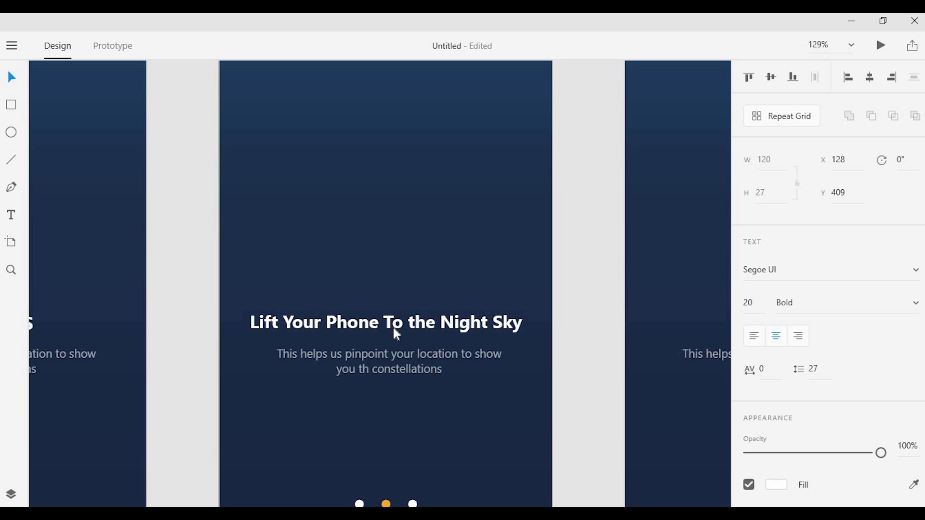
key("Escape")
Replace the description on the second artboard with "To search for the constellations.".
double_click(402, 356)
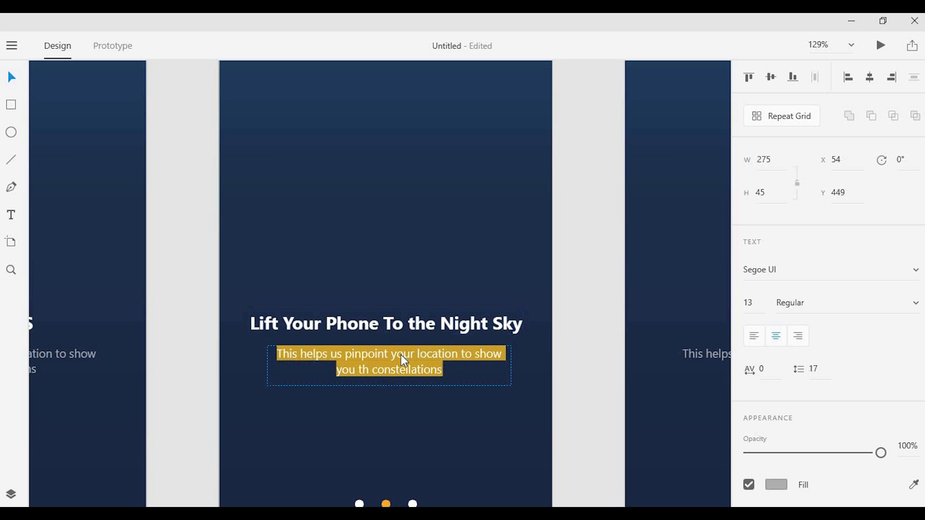
type("To")
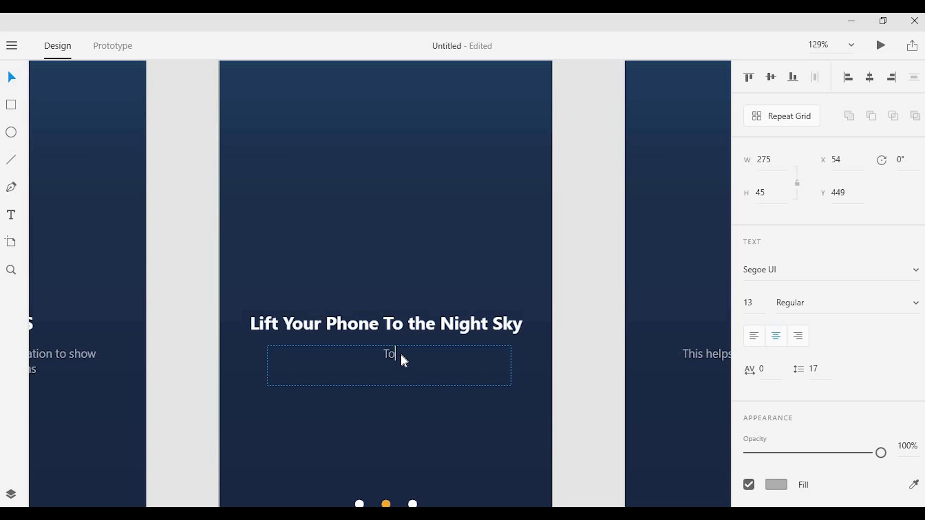
type(" search for the constellations")
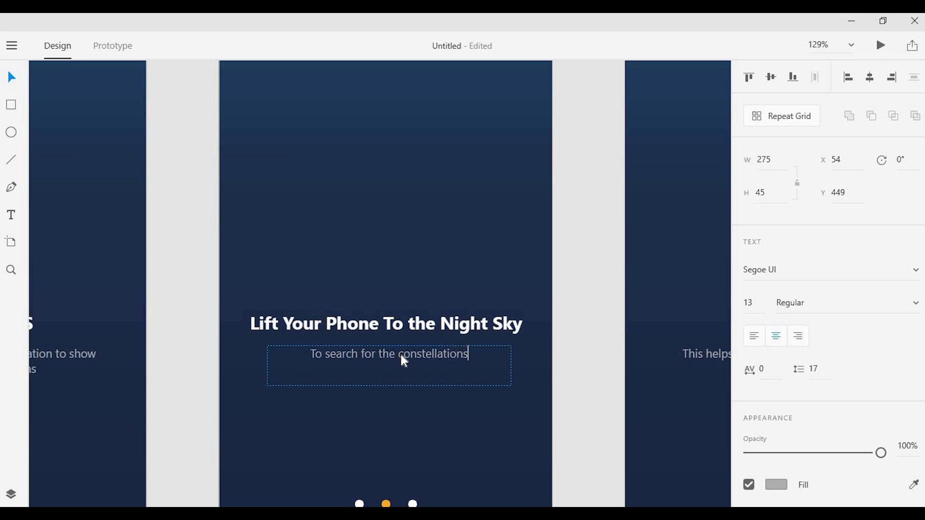
type(".")
key("Escape")
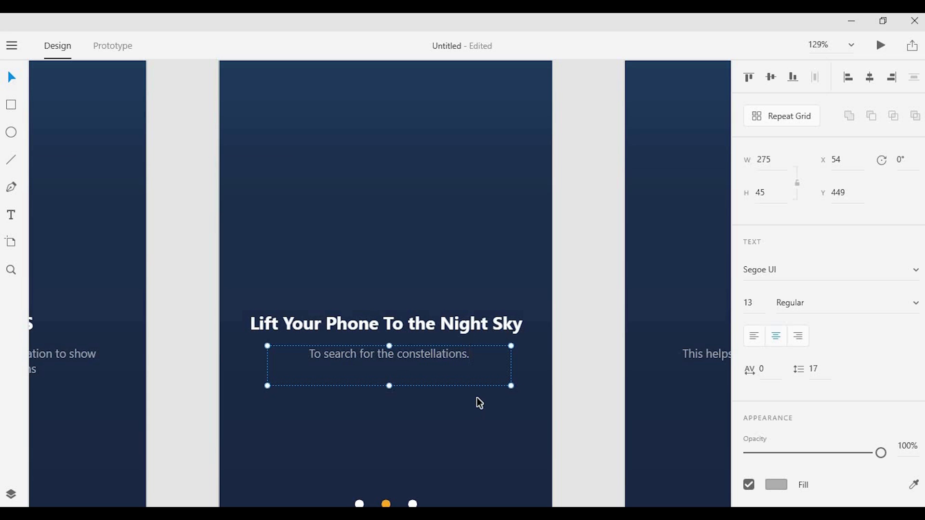
left_click(481, 400)
Replace the title on the third artboard with "Watch the Constellations".
scroll(459, 360, "down", 3)
left_click_drag(581, 342, 481, 328)
scroll(592, 311, "up", 3)
left_click_drag(576, 302, 490, 288)
left_click(510, 295)
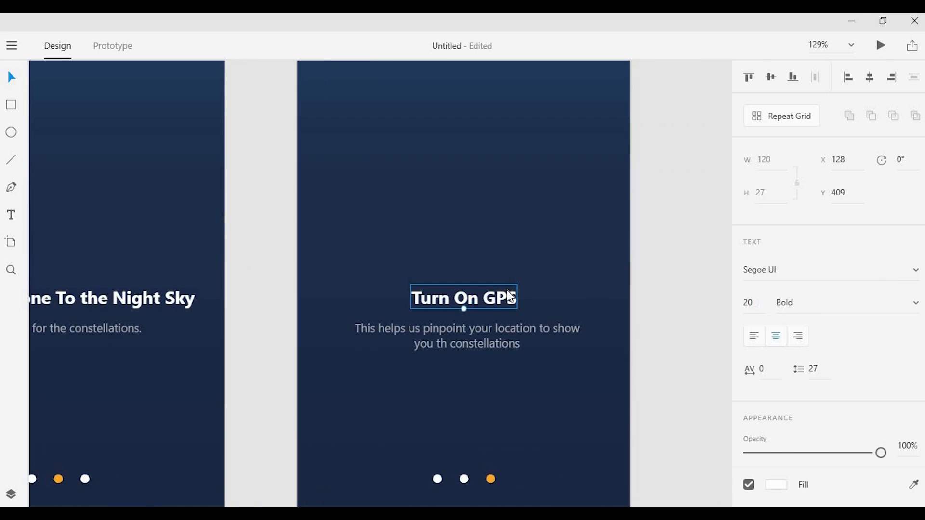
double_click(507, 291)
type("W")
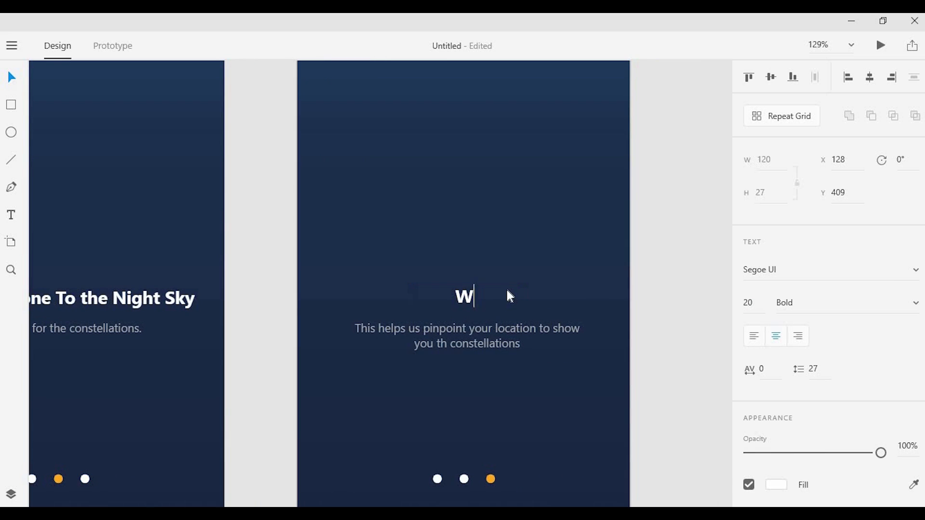
type("atch the")
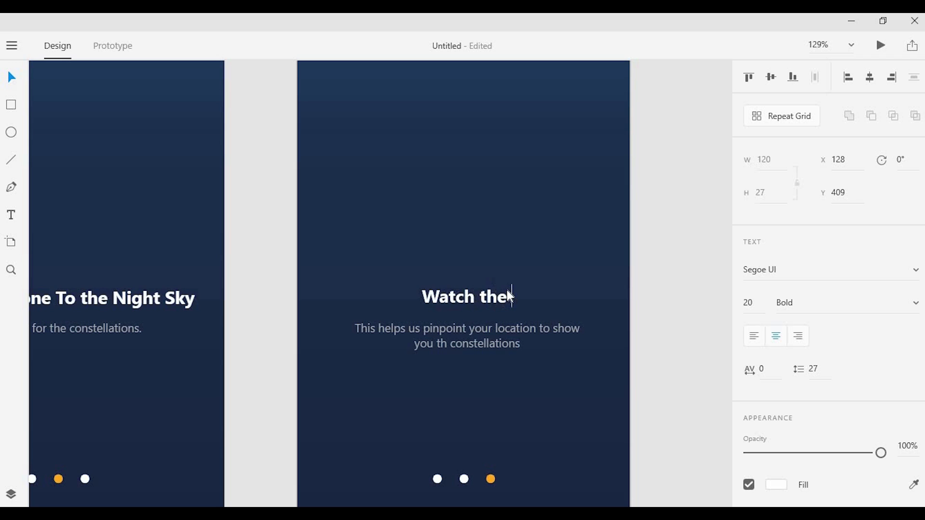
type(" Constellations")
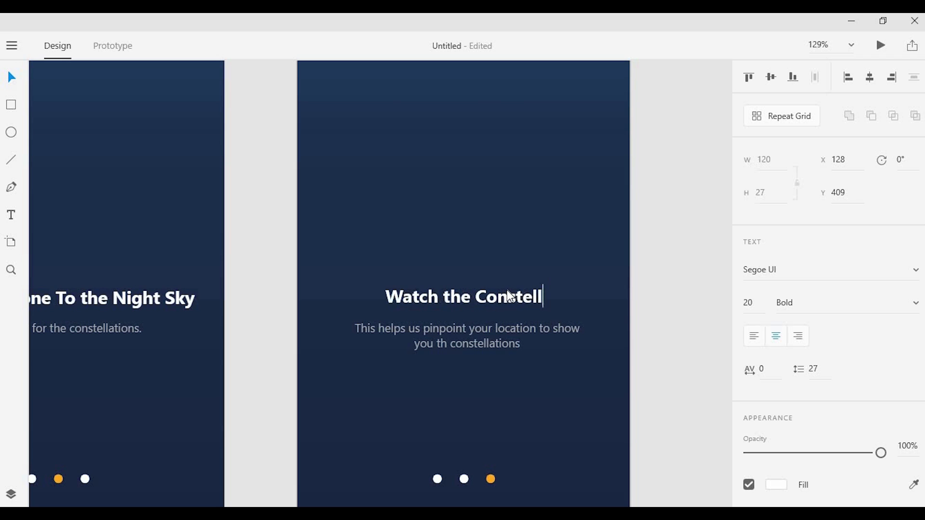
Replace the description on the third artboard with "As they form right on your phone screen.".
double_click(487, 326)
type("a")
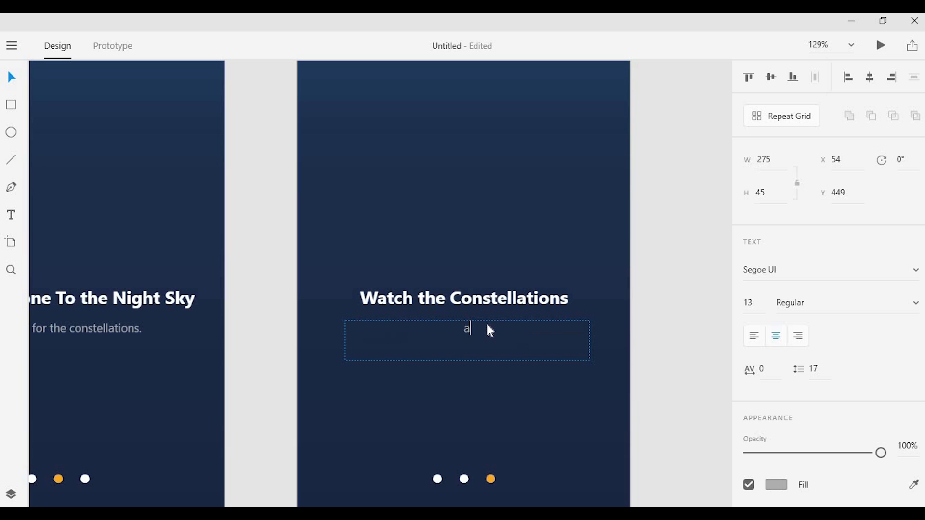
type("s the y form right on your ph")
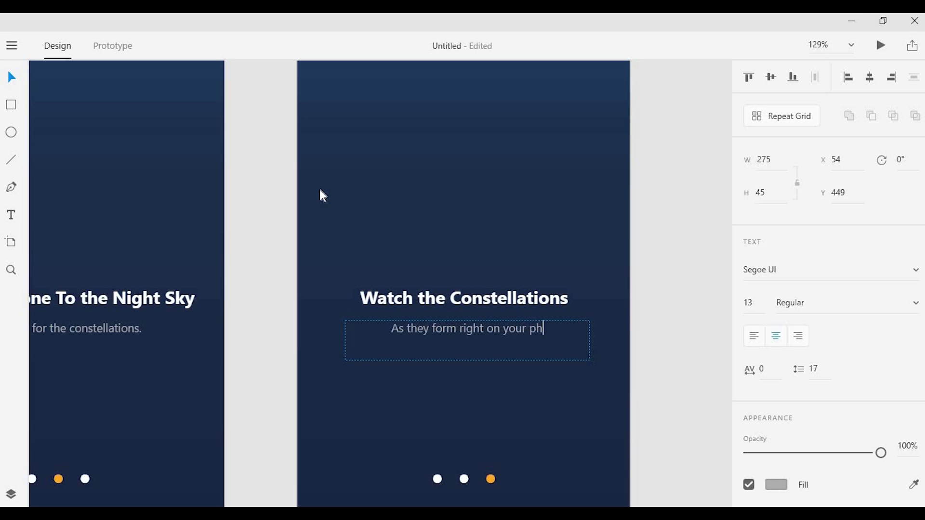
type("one scre")
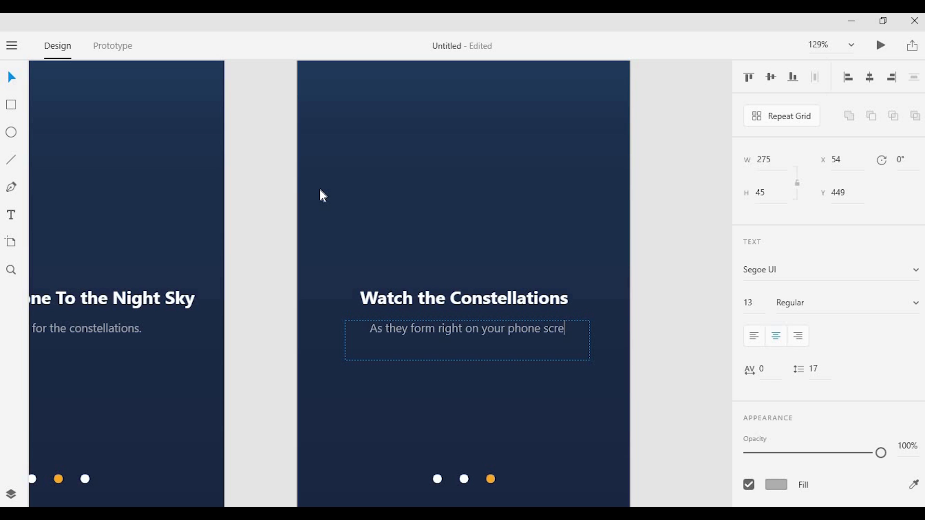
type("en.")
key("Escape")
Add a period at the end of the description on the first artboard.
left_click_drag(128, 269, 481, 261)
left_click_drag(249, 266, 299, 256)
double_click(113, 325)
left_click(124, 327)
type(".")
key("Escape")
left_click(223, 240)
Try a white vertical line about 15 units tall on the first artboard's upper area, and delete it.
scroll(225, 238, "down", 5)
left_click_drag(244, 255, 289, 342)
left_click(111, 273)
scroll(177, 253, "up", 5)
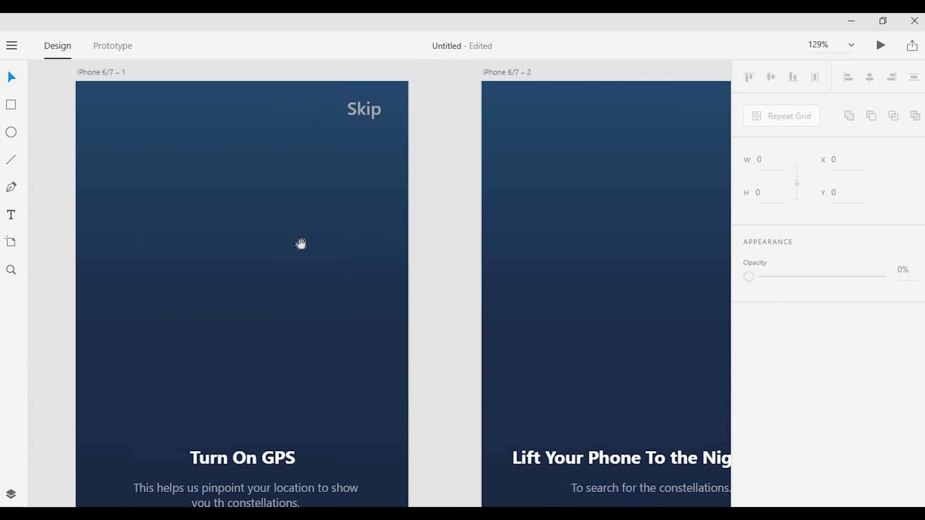
left_click_drag(300, 244, 399, 243)
key("l")
left_click_drag(290, 188, 291, 198)
scroll(295, 196, "up", 5)
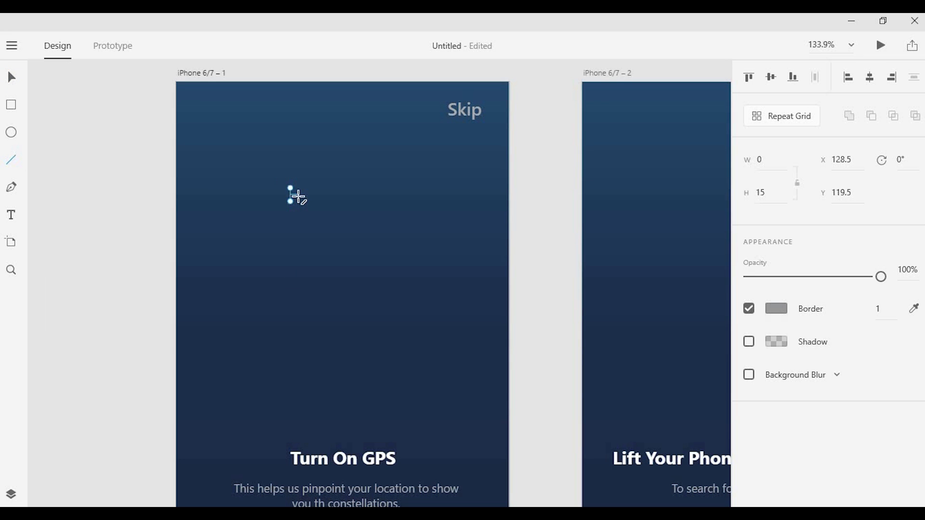
left_click(773, 311)
left_click(328, 168)
left_click(282, 187)
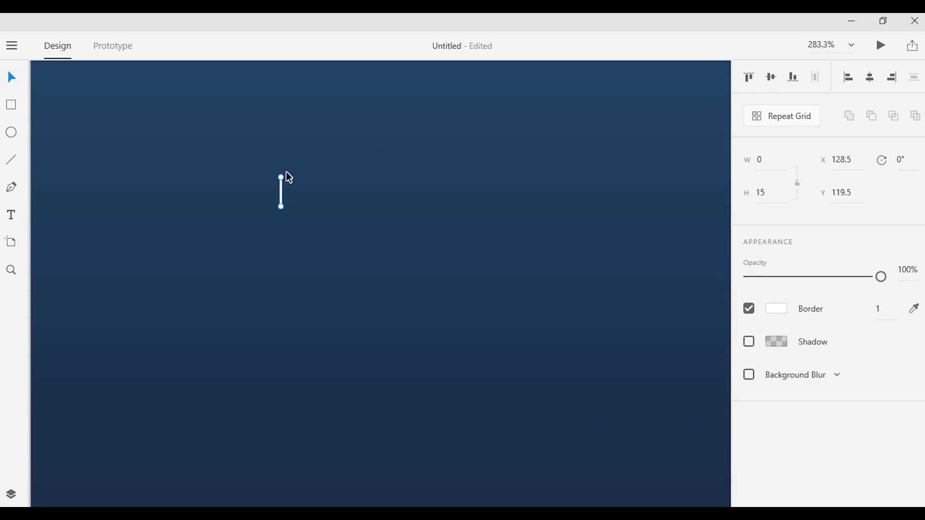
scroll(283, 174, "up", 3)
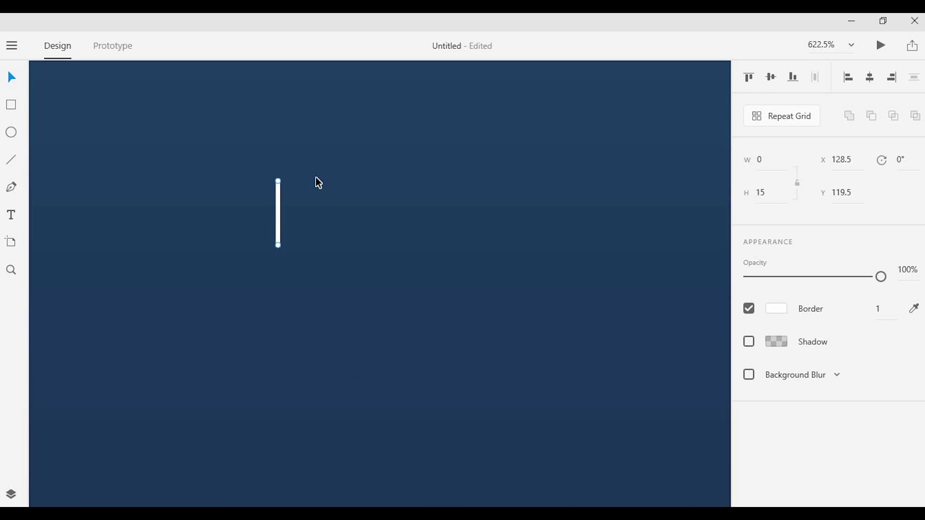
scroll(249, 197, "down", 2)
left_click(252, 166)
left_click_drag(279, 161, 227, 198)
key("Delete")
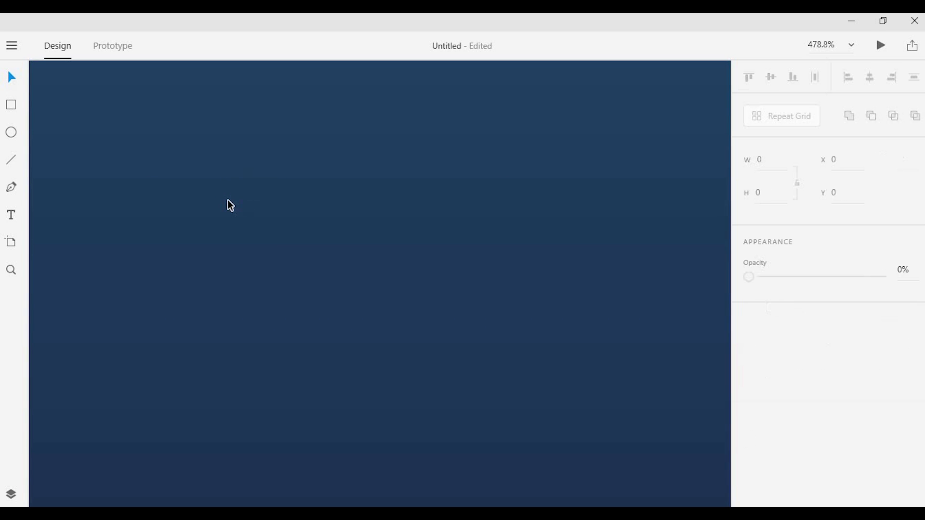
Try a vertical line about 33 units tall with the Line tool in the same area, and delete it.
left_click(10, 159)
left_click_drag(258, 173, 254, 280)
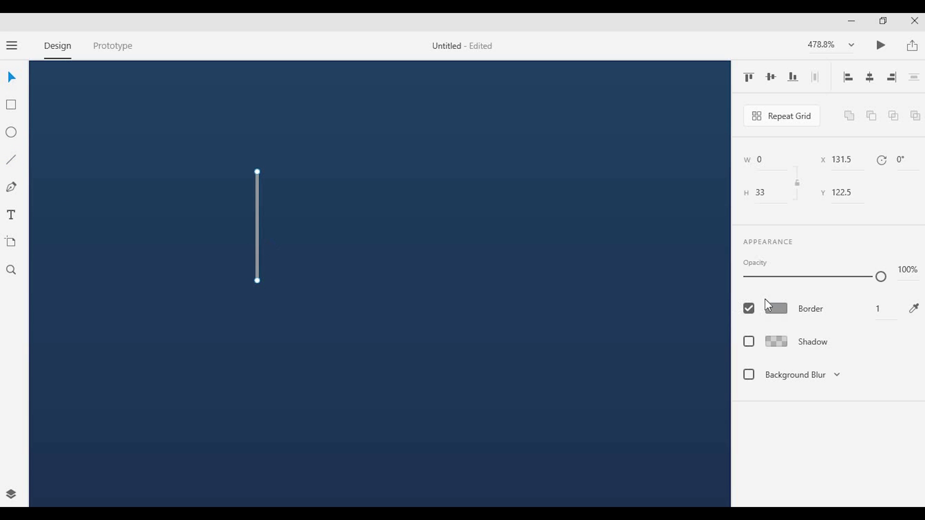
scroll(269, 186, "down", 8)
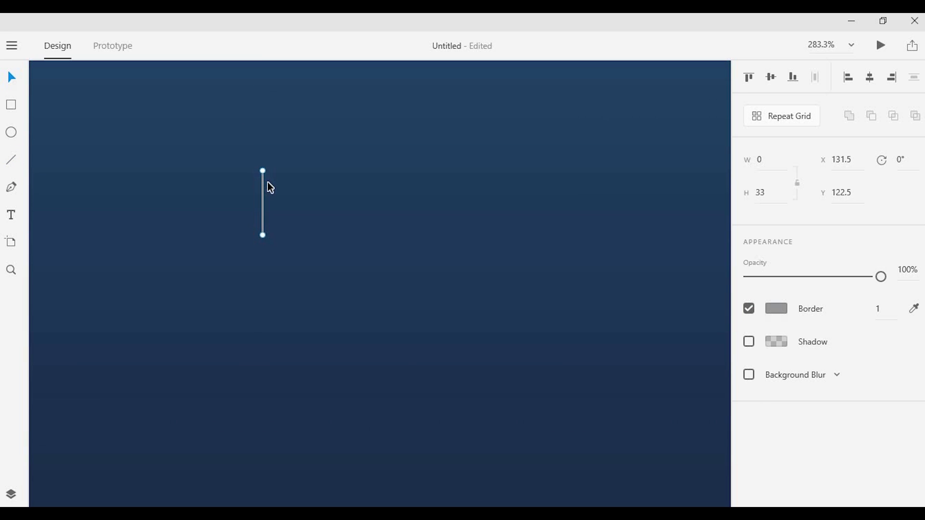
scroll(269, 180, "up", 1)
key("Delete")
Use the Pen tool to draw a straight vertical path about 65 units tall in the first artboard's upper area.
key("p")
left_click(251, 178)
key("z")
left_click(246, 168)
left_click(246, 265)
key("Escape")
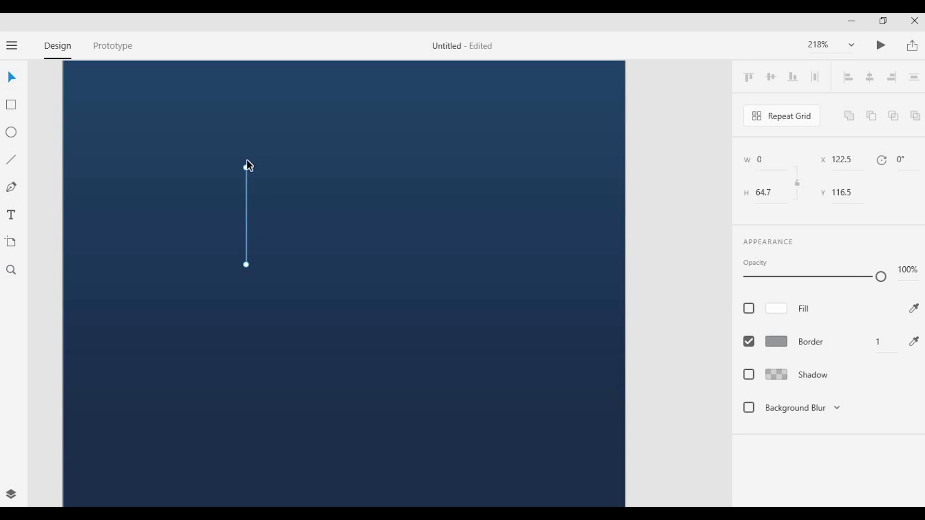
Set the vertical path's border colour to white (fff).
left_click(774, 311)
left_click(786, 341)
type("fff")
left_click(497, 169)
left_click(246, 189)
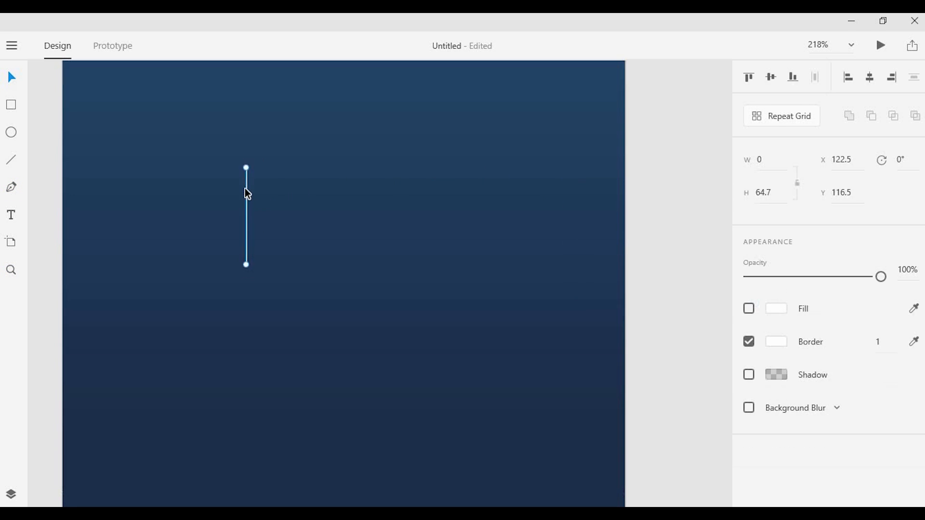
Duplicate the path, cross the copy horizontally over it as a plus-shaped star, group both and shrink the group to about 7.9 units.
key("ctrl+c")
key("ctrl+v")
left_click_drag(247, 160, 338, 215)
left_click_drag(294, 171, 176, 279)
scroll(250, 258, "down", 3)
scroll(256, 255, "up", 2)
left_click_drag(253, 252, 247, 199)
scroll(242, 217, "up", 5)
scroll(351, 207, "down", 6)
left_click(305, 185)
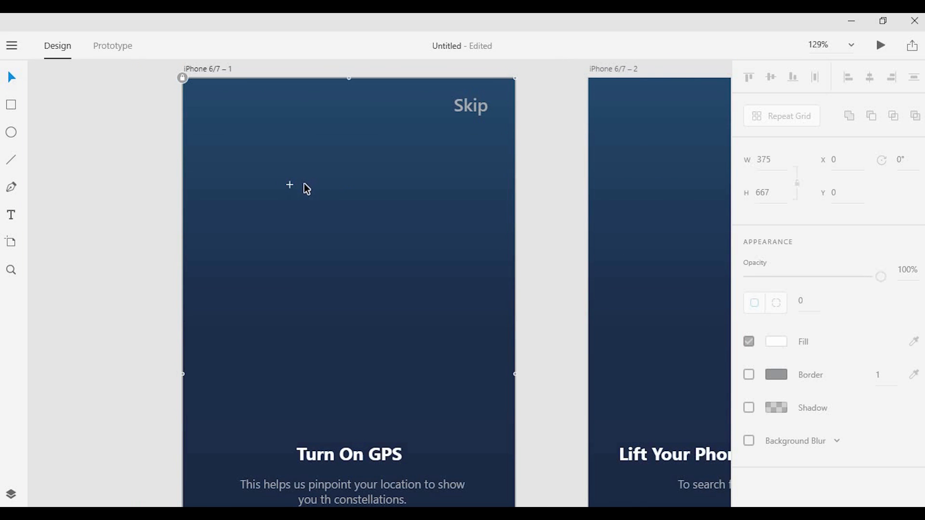
Scatter copies of the plus star across the upper half of the first artboard, with one larger than the others.
scroll(305, 183, "up", 2)
left_click(288, 201)
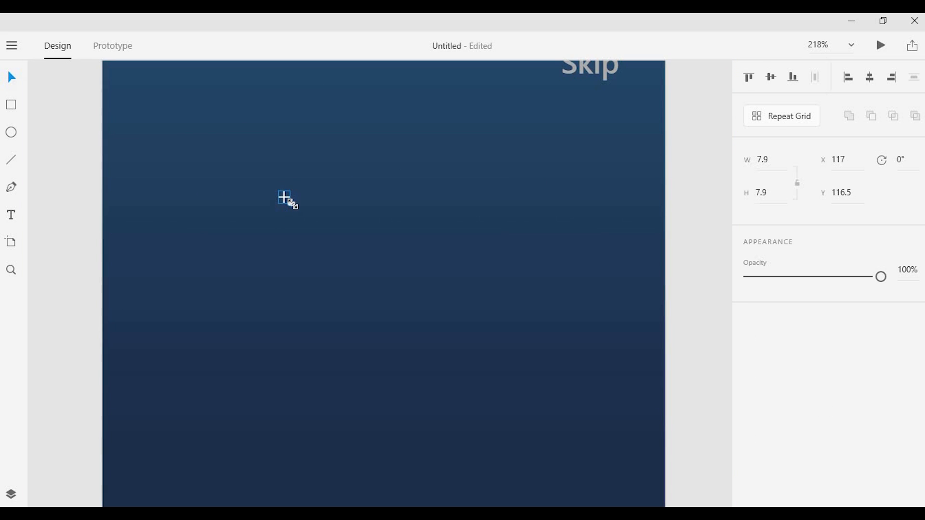
scroll(325, 169, "down", 2)
mouse_move(303, 188)
left_mouse_down()
mouse_move(283, 182)
mouse_move(326, 218)
mouse_move(355, 228)
mouse_move(443, 196)
mouse_move(462, 177)
mouse_move(458, 258)
mouse_move(311, 269)
mouse_move(337, 266)
mouse_move(337, 277)
mouse_move(383, 263)
left_mouse_up()
left_click(288, 181)
scroll(356, 227, "up", 3)
scroll(357, 231, "down", 4)
left_click(462, 177)
left_click(352, 254)
left_click(375, 240)
scroll(375, 240, "up", 2)
Draw a white circle 5 units wide without a border among the plus stars.
left_click(11, 132)
left_click(749, 342)
scroll(387, 287, "up", 3)
left_click_drag(377, 273, 368, 252)
scroll(368, 252, "down", 3)
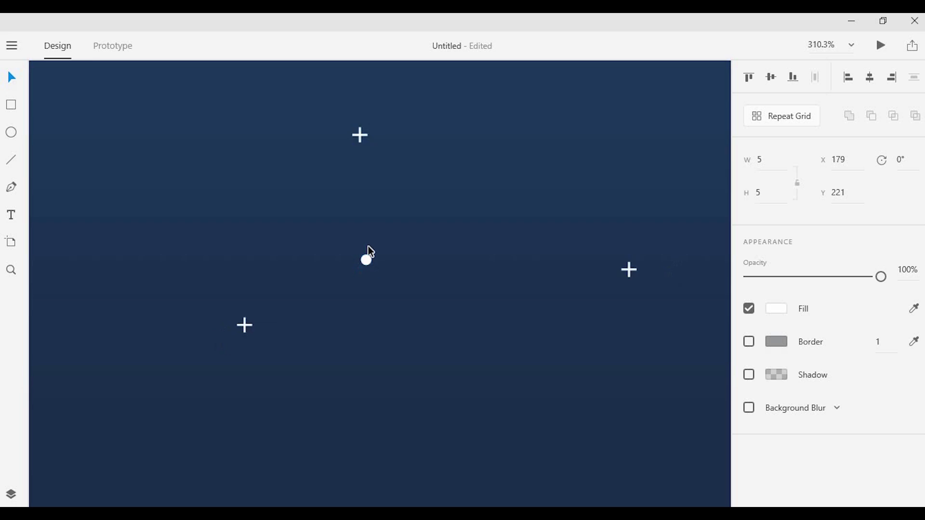
scroll(376, 279, "down", 3)
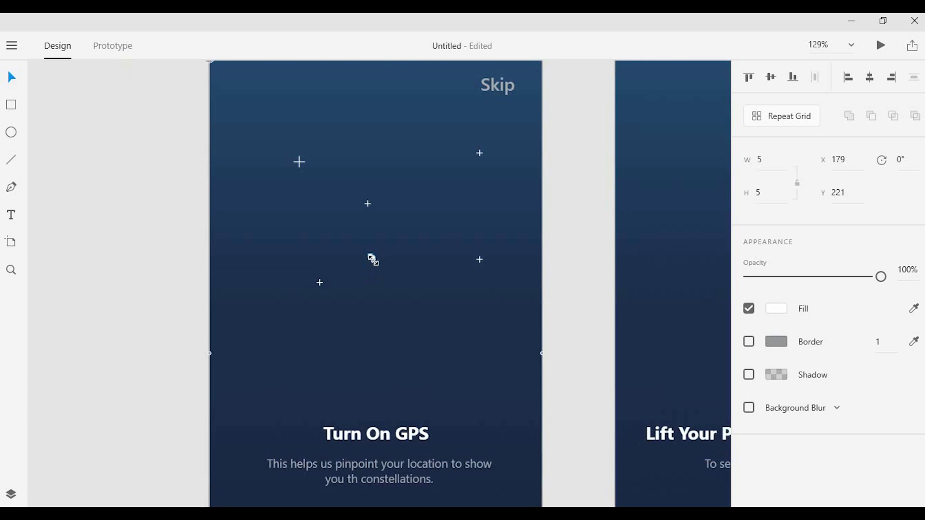
left_click(372, 270)
Scatter copies of the circle among the plus stars, enlarging three of them to about 10 units.
left_click_drag(371, 258, 477, 190)
left_click_drag(418, 249, 446, 315)
left_click(422, 248)
left_click(441, 256)
scroll(442, 211, "down", 2)
left_click_drag(437, 212, 420, 231)
scroll(421, 228, "up", 3)
left_click(473, 205)
left_click_drag(472, 202, 477, 227)
left_click_drag(509, 254, 518, 256)
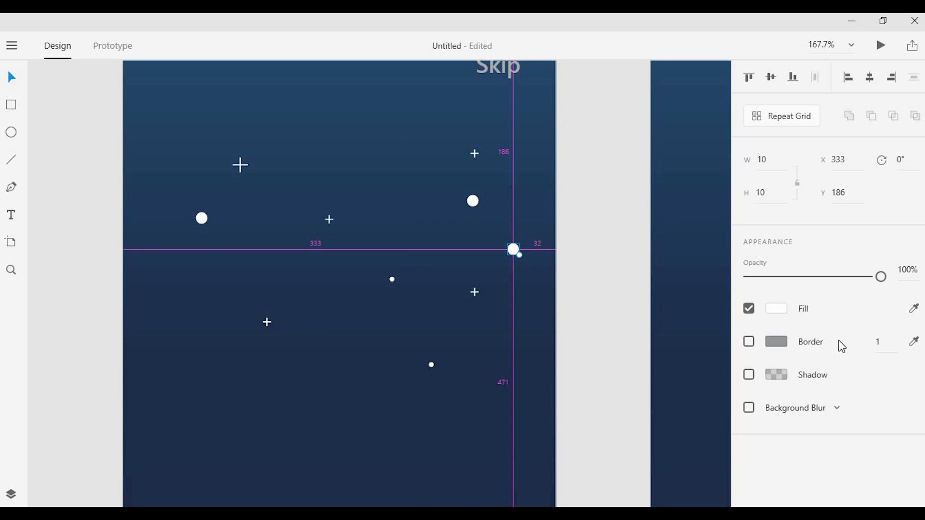
Apply a slight Object Blur to the large circle near the artboard's right edge.
left_click(749, 409)
left_click(835, 410)
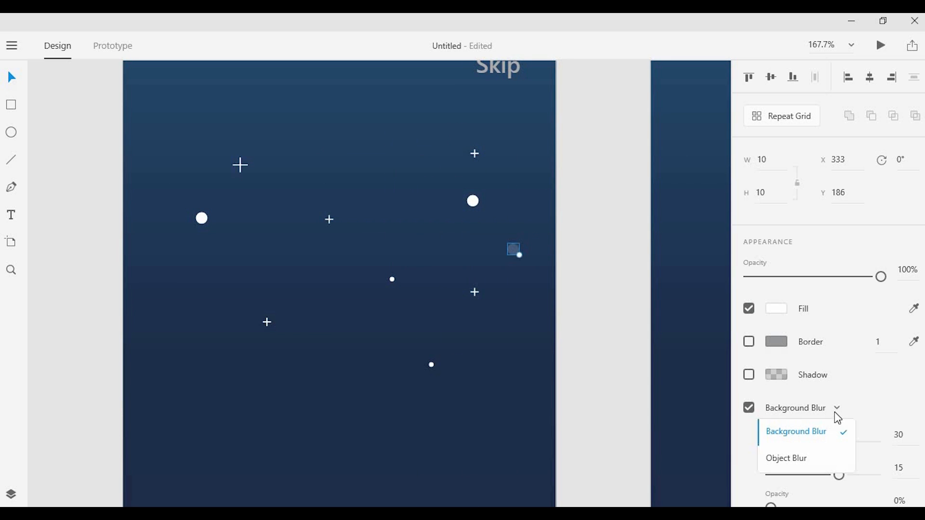
left_click(809, 456)
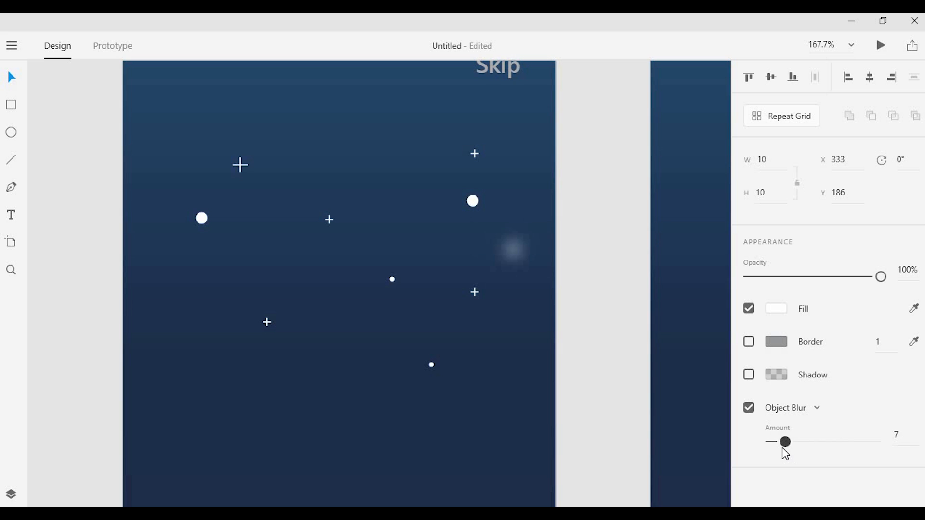
Place copies of the blurred circle at the upper left and lower left of the star field.
left_click_drag(516, 250, 249, 131)
left_click(249, 132)
left_click_drag(179, 131, 157, 384)
left_click(322, 340)
scroll(332, 321, "down", 3)
scroll(291, 299, "up", 2)
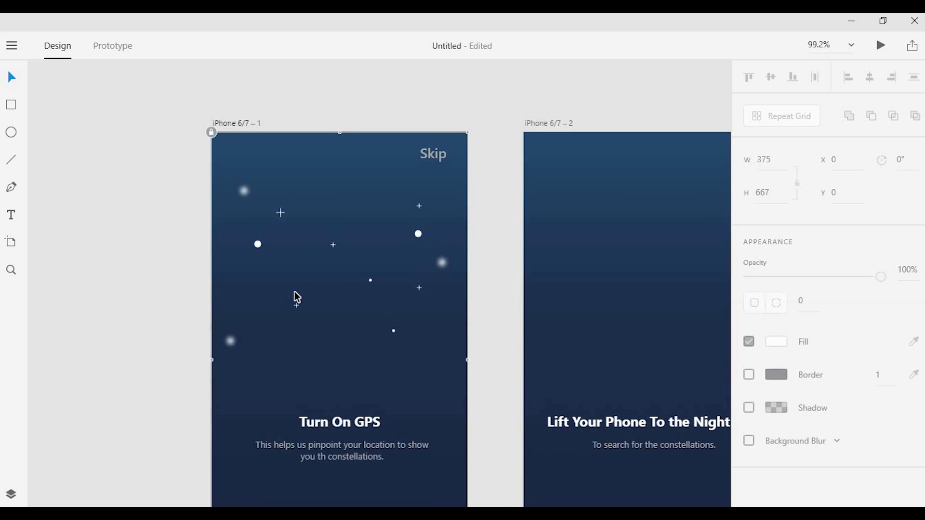
Place a copy of the small dot at the top centre of the star field and undo the last star move.
left_click_drag(370, 280, 338, 186)
left_click(398, 269)
left_click_drag(258, 244, 297, 272)
mouse_move(297, 306)
left_mouse_down()
mouse_move(333, 340)
mouse_move(303, 318)
left_mouse_up()
key("ctrl+z")
Copy the stars from the first artboard and paste them onto the second artboard.
scroll(475, 198, "down", 3)
left_click_drag(471, 178, 277, 332)
left_click_drag(403, 283, 176, 270)
left_click(444, 254)
key("ctrl+v")
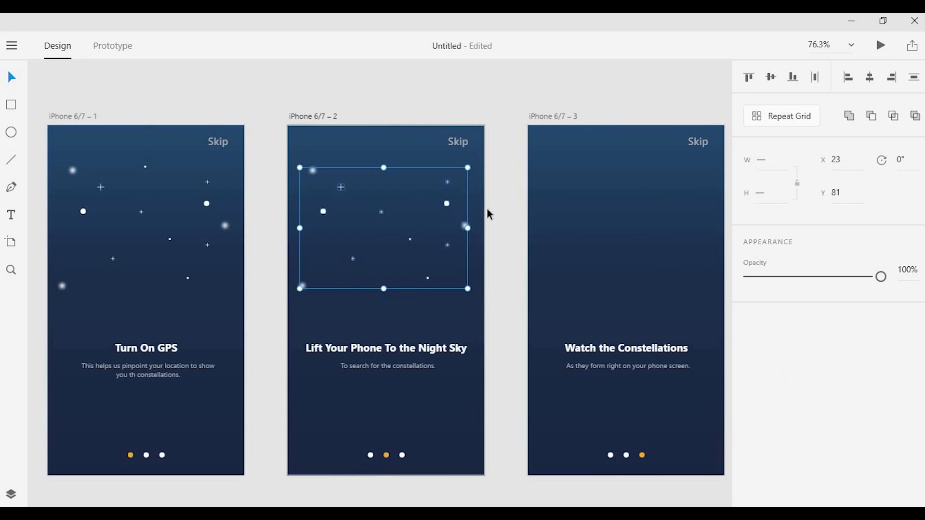
Paste the copied stars onto the third artboard.
left_click(478, 210)
scroll(504, 204, "down", 3)
left_click_drag(504, 205, 394, 214)
scroll(500, 234, "up", 1)
left_click(499, 234)
key("ctrl+v")
left_click_drag(485, 233, 442, 237)
left_click(355, 219)
Switch to Illustrator and copy the black location pin icon from the Untitled-1 document.
left_click_drag(128, 244, 307, 236)
scroll(270, 253, "up", 1)
left_click_drag(250, 258, 264, 209)
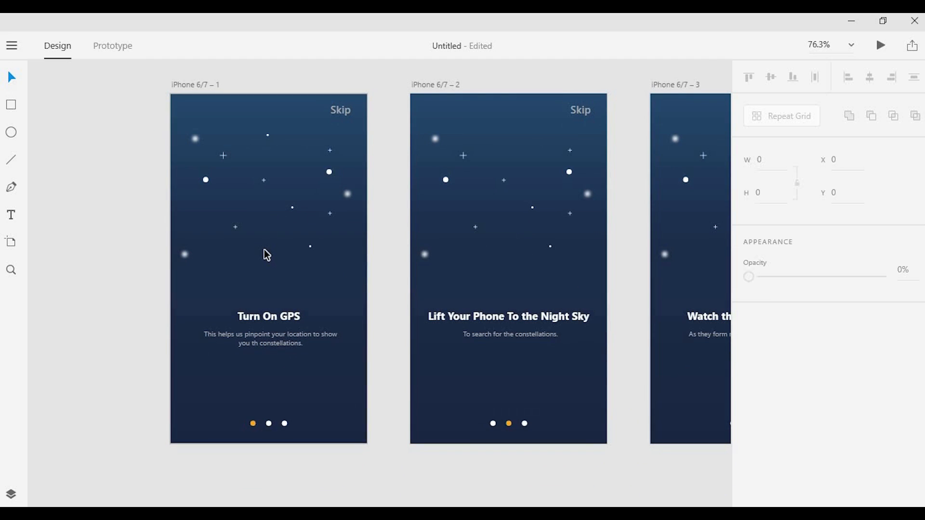
scroll(264, 254, "up", 1)
mouse_move(281, 511)
left_click(326, 478)
left_click(174, 68)
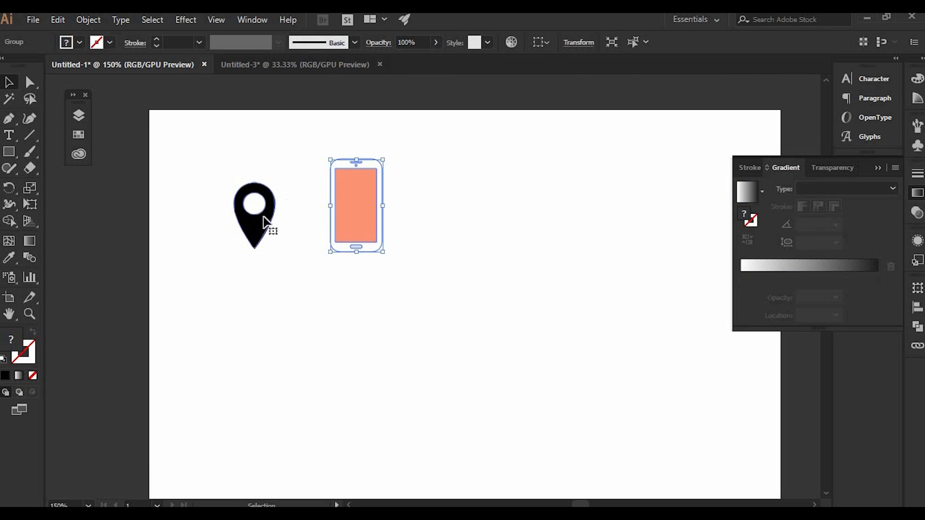
left_click(260, 226)
scroll(247, 238, "up", 1)
Switch back to Adobe XD, paste the pin above the "Turn On GPS" title and size it to about 64 by 102 units.
left_click(280, 513)
left_click(291, 208)
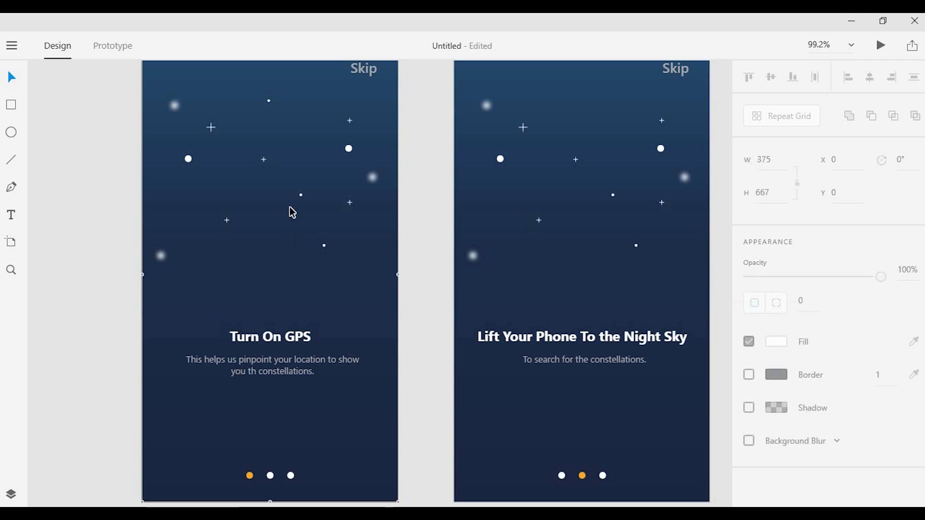
key("ctrl+v")
left_click_drag(274, 283, 300, 314)
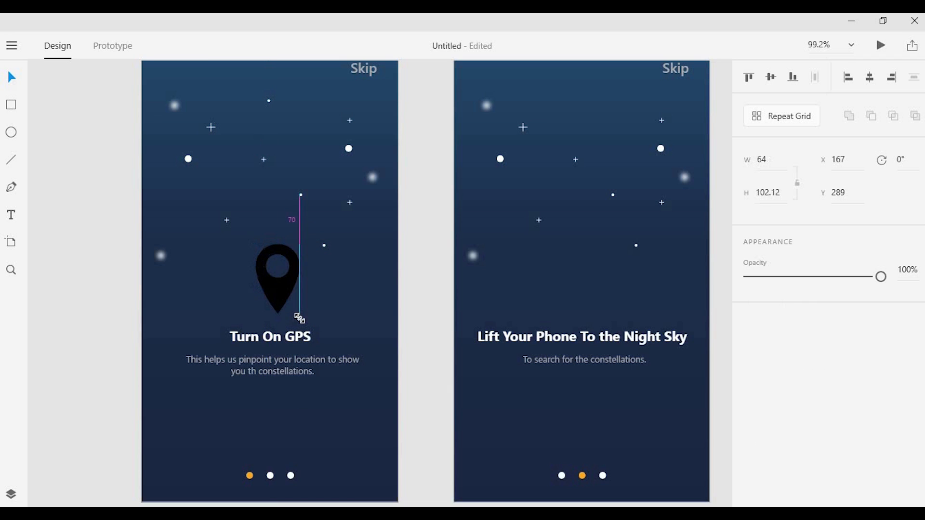
scroll(300, 314, "right", 1)
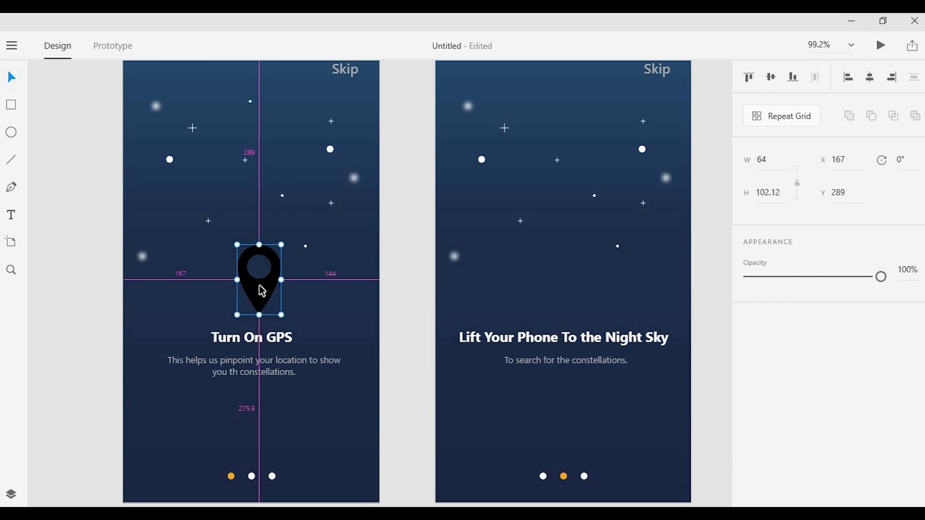
Set the location pin's fill to the saved orange.
scroll(259, 285, "up", 3)
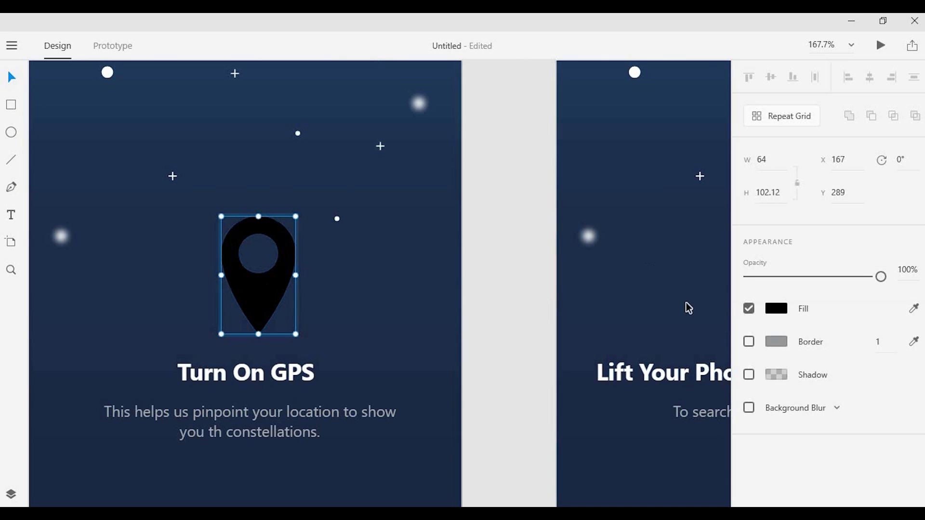
left_click(782, 309)
left_click(636, 407)
left_click(410, 319)
left_click(270, 219)
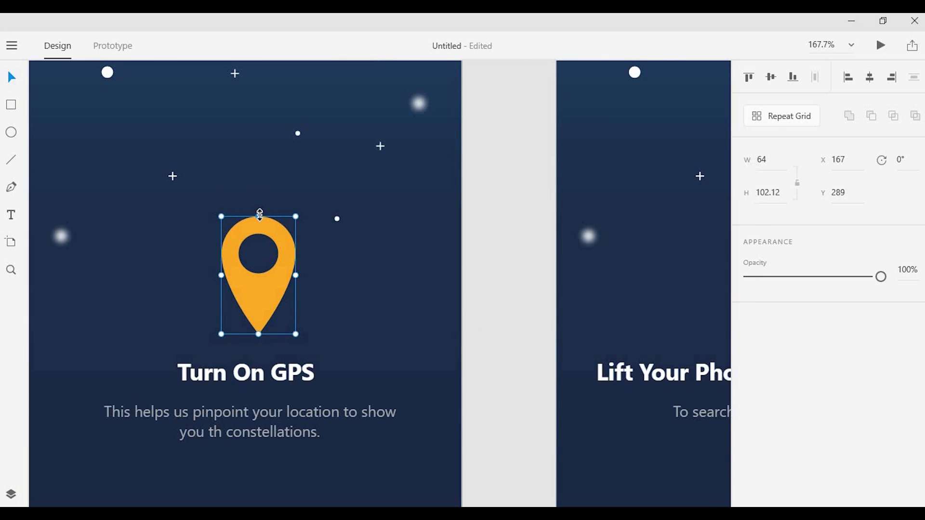
Enlarge the pin to about 71 by 114 units and adjust its position above the title.
left_click_drag(260, 214, 259, 186)
scroll(260, 201, "up", 3)
scroll(252, 216, "up", 4)
scroll(318, 192, "down", 5)
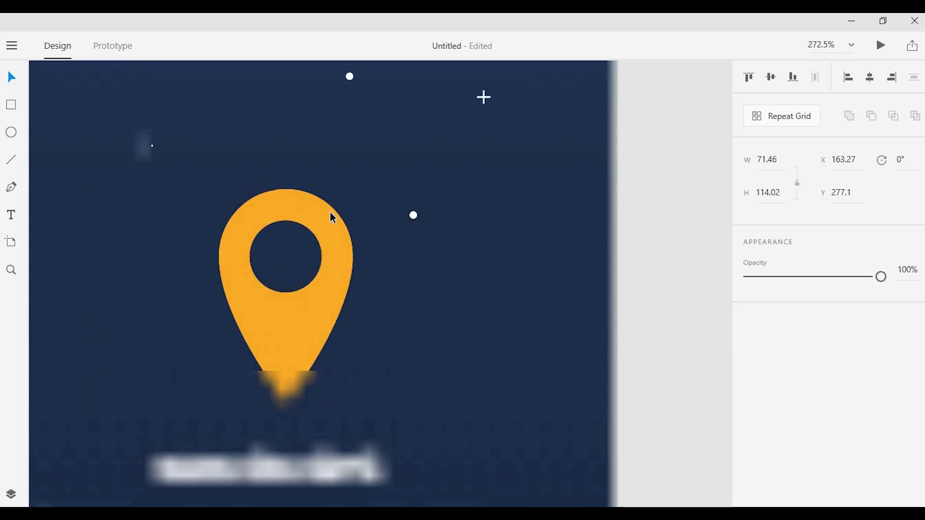
scroll(308, 262, "down", 2)
scroll(310, 270, "up", 2)
left_click_drag(312, 272, 316, 277)
left_click(382, 299)
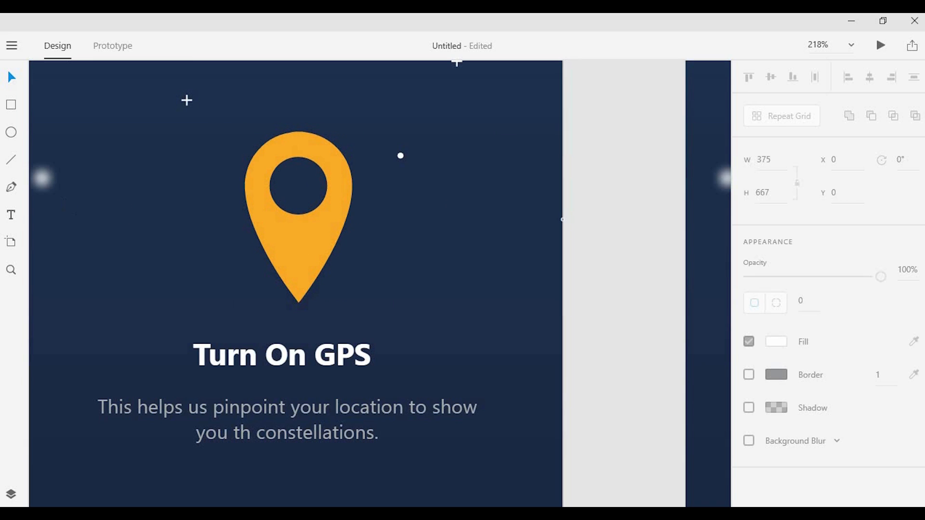
Draw a horizontal line about 122 units long at the pin's tip with a dark navy border of width 3.
left_click_drag(199, 304, 383, 294)
key("v")
left_click(539, 396)
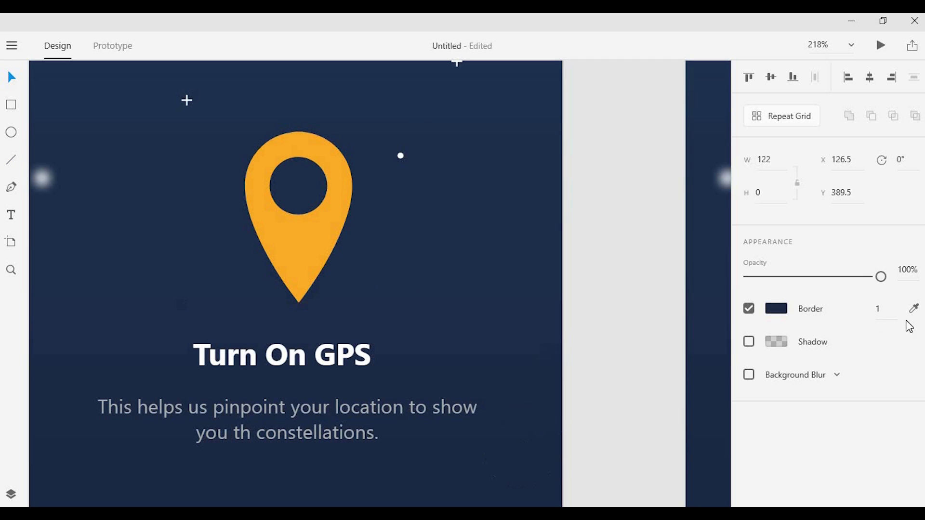
type("3")
Apply an Object Blur of 2 to the line under the pin as a soft shadow.
left_click(749, 375)
left_click(837, 375)
left_click(794, 426)
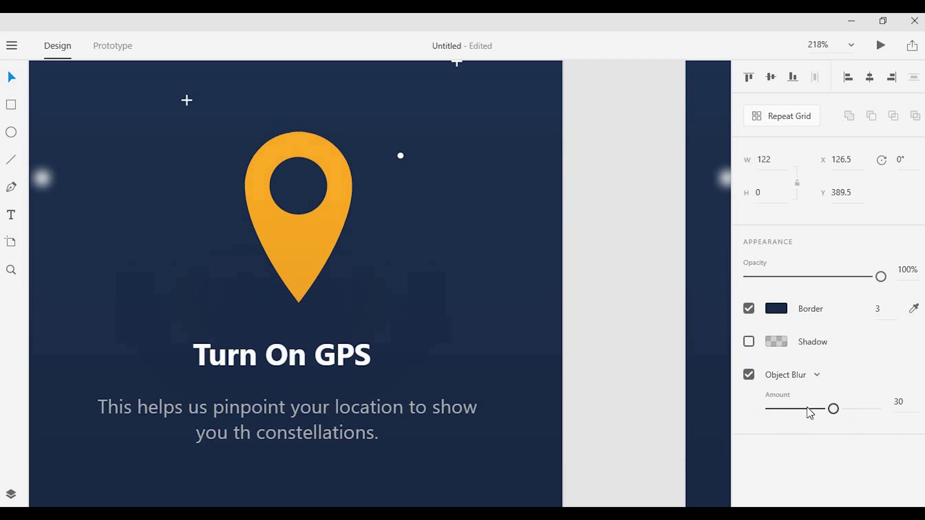
left_click_drag(776, 409, 778, 415)
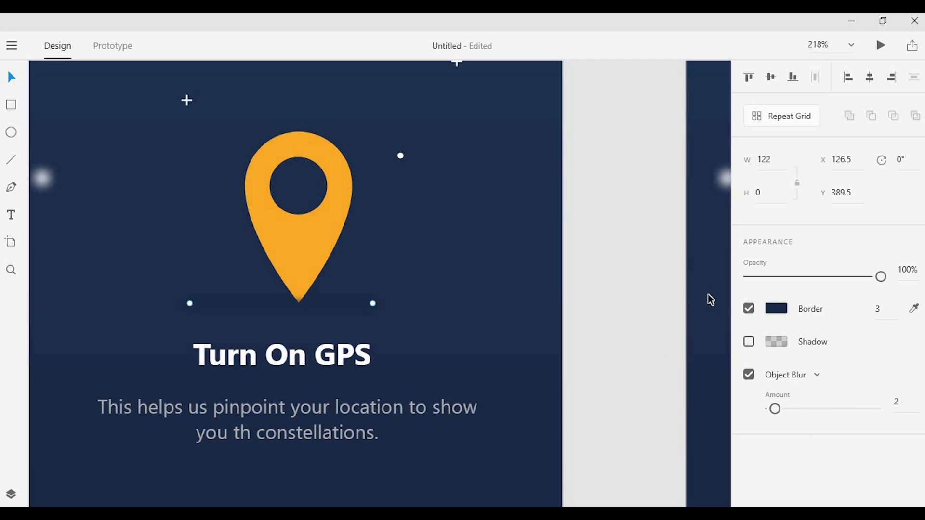
scroll(708, 299, "down", 3)
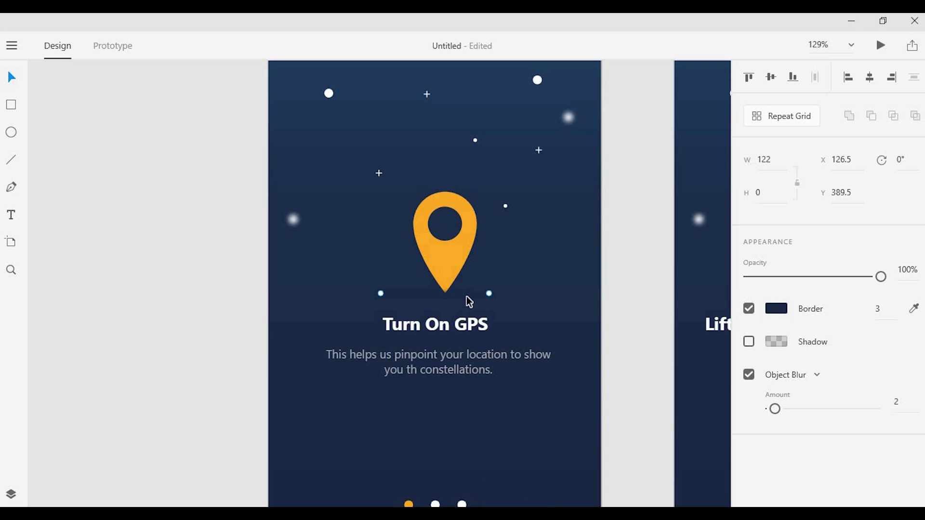
Centre the location pin horizontally on the first artboard.
left_click(445, 259)
key("shift+c")
left_click(488, 257)
scroll(486, 318, "down", 3)
mouse_move(506, 301)
left_mouse_down()
mouse_move(548, 274)
mouse_move(398, 312)
mouse_move(237, 294)
left_mouse_up()
mouse_move(333, 314)
left_mouse_down()
mouse_move(270, 316)
mouse_move(307, 317)
left_mouse_up()
left_click(363, 269)
scroll(378, 229, "up", 1)
scroll(337, 168, "up", 1)
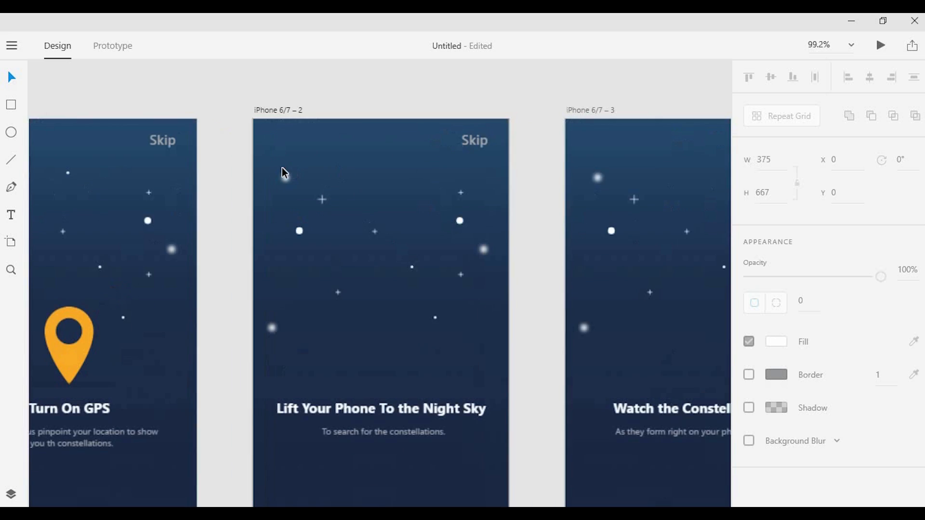
Draw a borderless white circle about 47 units wide in the upper-left area of the second artboard as a moon.
left_click(11, 134)
left_click_drag(287, 160, 324, 191)
key("v")
left_click(751, 341)
left_click(304, 195)
Move the blurred star beside the moon to about X 200, Y 56 on the second artboard.
scroll(303, 176, "up", 3)
left_click(302, 176)
left_click_drag(257, 186, 493, 150)
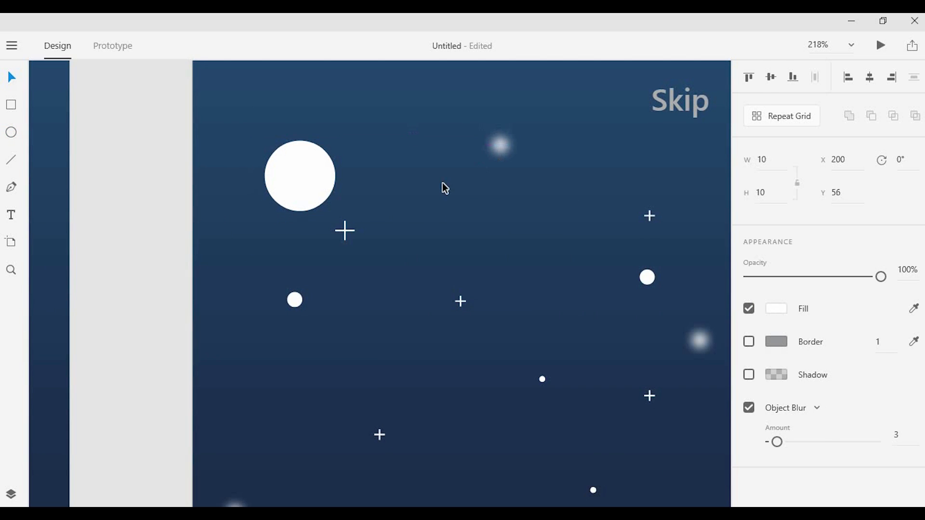
left_click(442, 183)
Duplicate the moon circle, enlarge the copy to about 73 units and set its opacity to 50%.
scroll(354, 191, "down", 2)
left_click(331, 179)
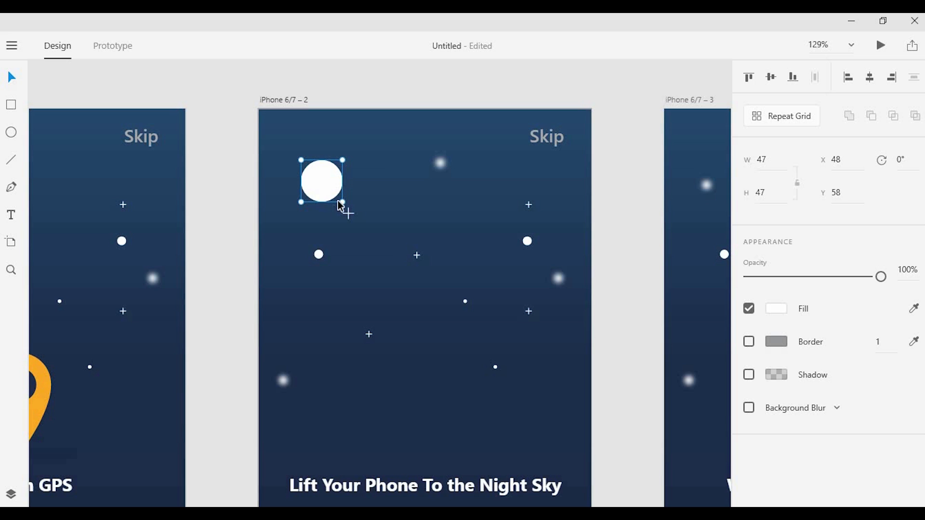
left_click_drag(343, 201, 365, 225)
left_click_drag(331, 201, 317, 187)
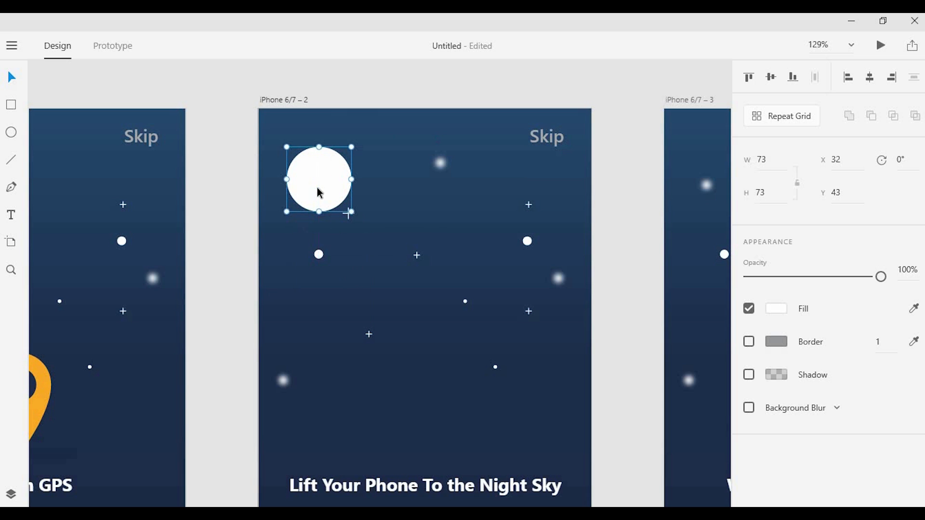
left_click(903, 279)
type("50")
key("Return")
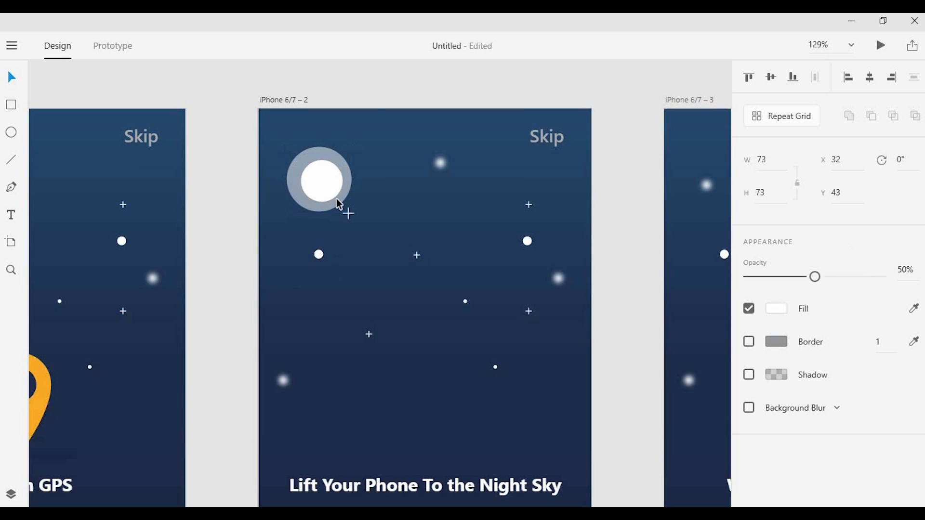
Enlarge the translucent ring to about 85 units and centre it around the white moon circle.
scroll(322, 153, "up", 2)
left_click_drag(322, 152, 321, 155)
mouse_move(323, 145)
left_mouse_down()
mouse_move(324, 117)
mouse_move(331, 155)
left_mouse_up()
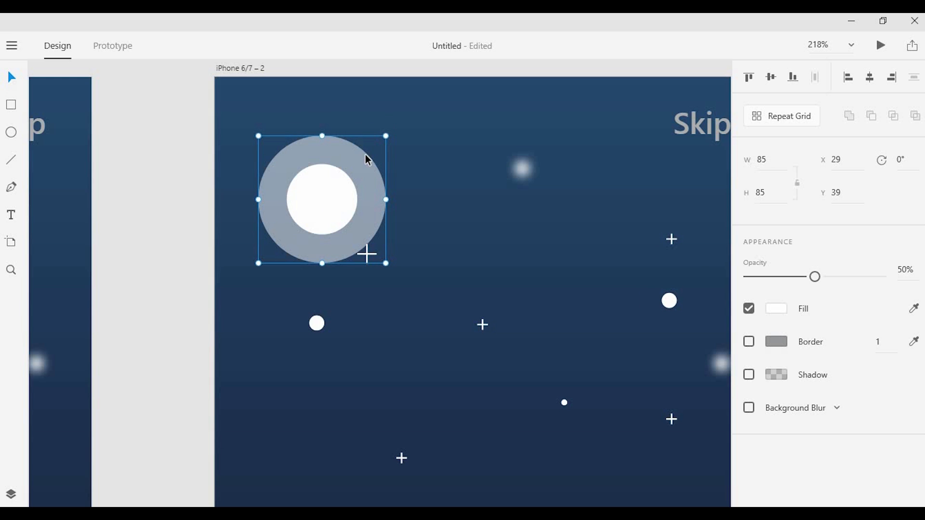
Duplicate the ring, enlarge the copy to about 116 units, and move the large plus star out from under it.
key("ctrl+d")
left_click_drag(386, 136, 430, 89)
left_click_drag(390, 159, 374, 186)
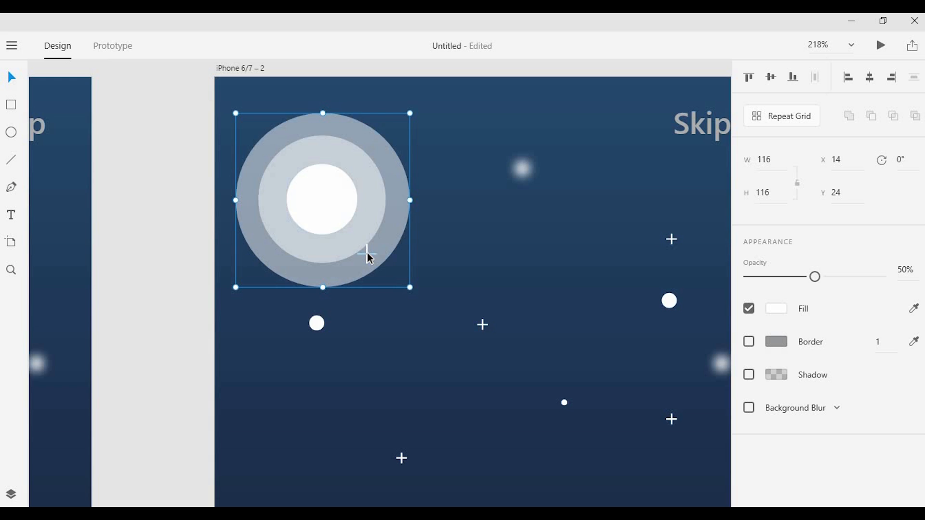
scroll(369, 258, "up", 1)
left_click_drag(368, 280, 549, 259)
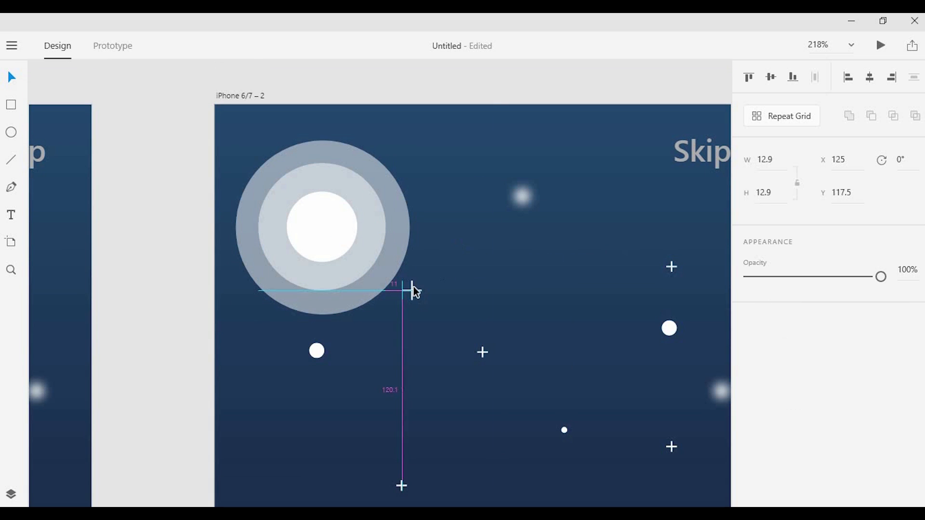
Enlarge the outer ring to about 130 units, set its opacity to 10% and recentre it on the moon.
left_click(377, 165)
left_click_drag(323, 126, 322, 118)
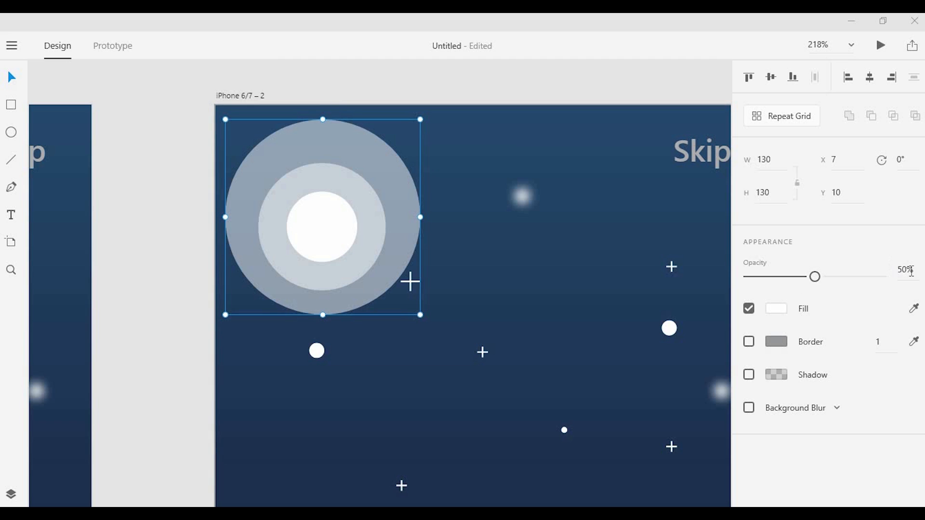
type("10")
key("Return")
left_click_drag(348, 145, 349, 154)
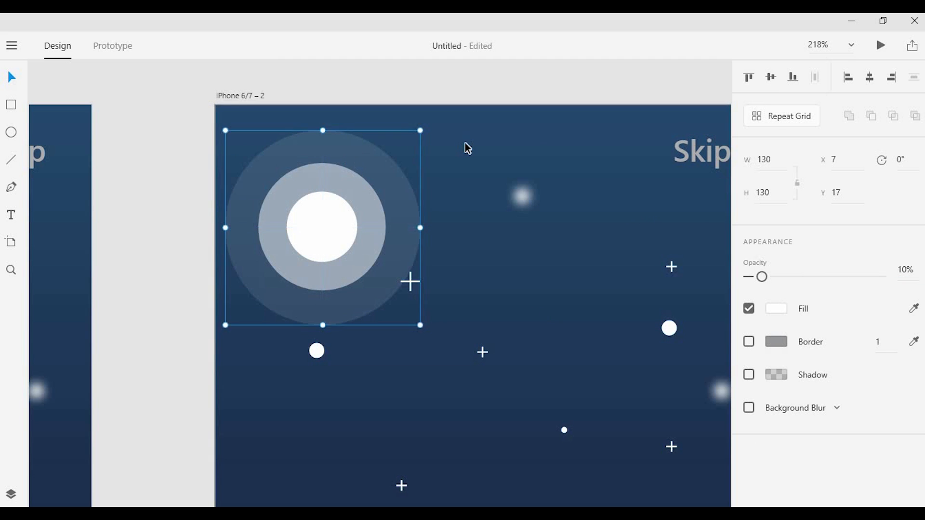
left_click(466, 144)
Move the large plus star clear of the moon's outer ring.
scroll(468, 148, "down", 4)
scroll(470, 207, "up", 2)
left_click_drag(430, 210, 460, 195)
left_click(495, 158)
scroll(496, 156, "down", 2)
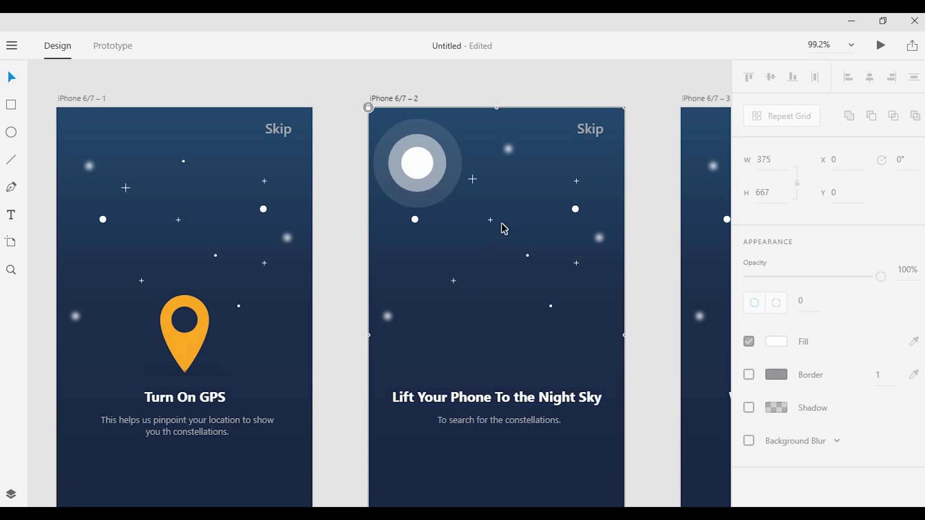
Paste the white phone illustration, about 50 by 90 units, above the second artboard's title.
key("ctrl+v")
scroll(502, 323, "down", 1)
scroll(499, 316, "up", 2)
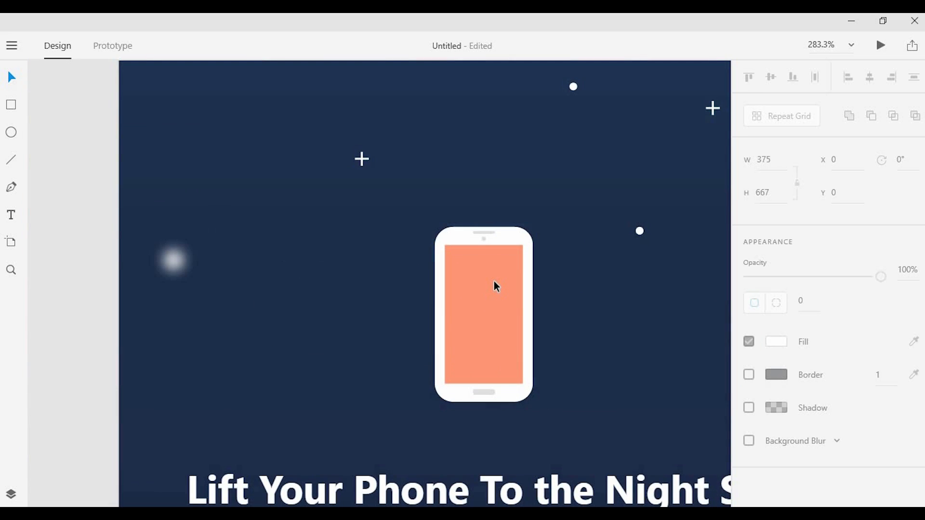
scroll(496, 281, "down", 3)
scroll(499, 261, "down", 3)
Duplicate the gradient background, shrink the copy to about 44 by 78 units and place it over the phone's screen.
left_click(367, 66)
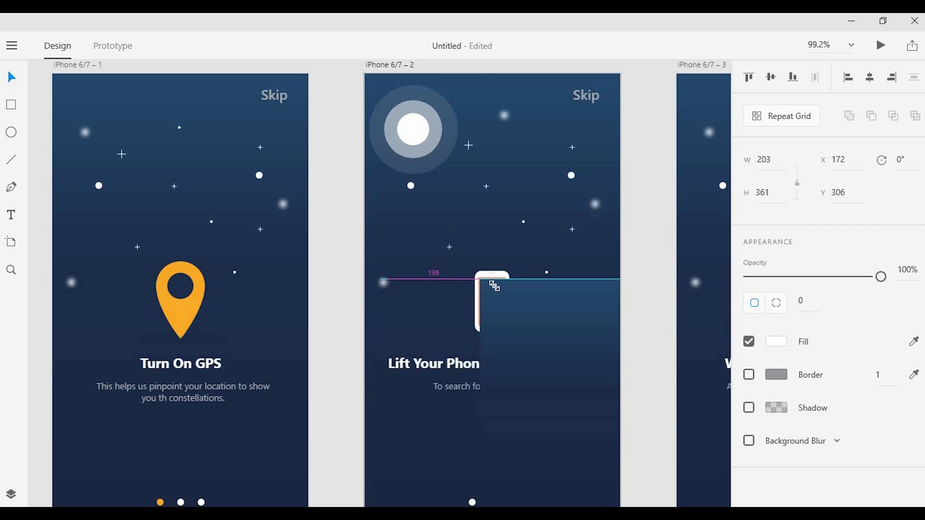
scroll(487, 289, "up", 4)
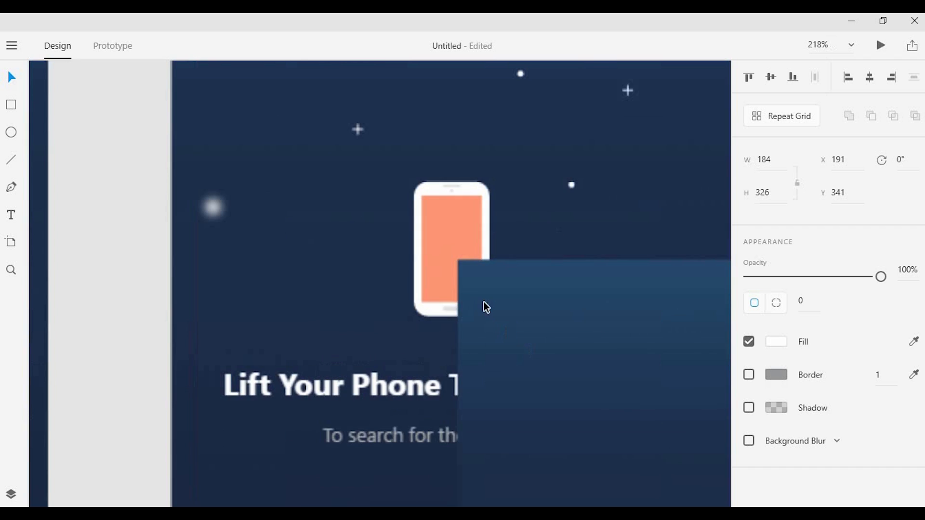
scroll(675, 410, "down", 3)
scroll(704, 468, "down", 3)
left_click_drag(700, 479, 572, 252)
scroll(564, 209, "up", 2)
scroll(562, 204, "up", 6)
scroll(465, 239, "up", 1)
left_click_drag(448, 239, 394, 188)
scroll(427, 193, "up", 5)
scroll(394, 188, "down", 8)
Enlarge the phone illustration to about 96 by 171 units above the title.
left_click(425, 196)
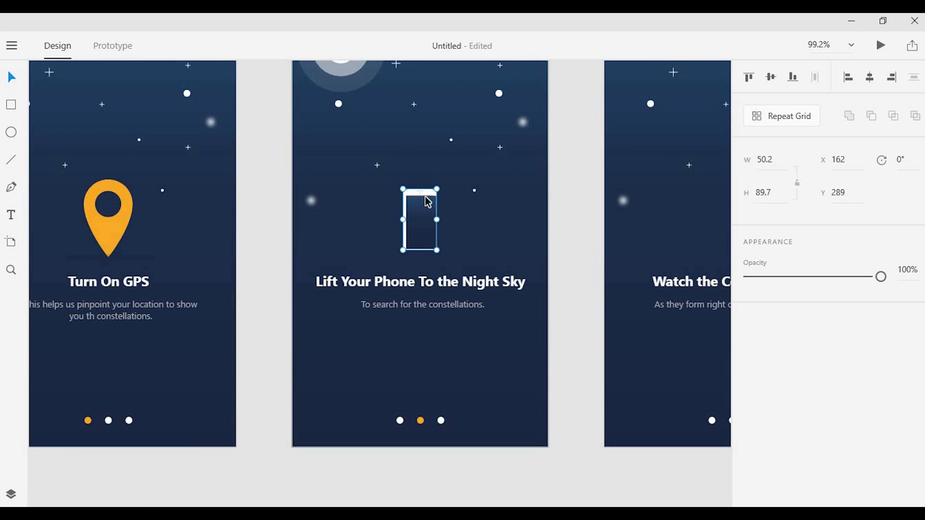
scroll(430, 216, "up", 3)
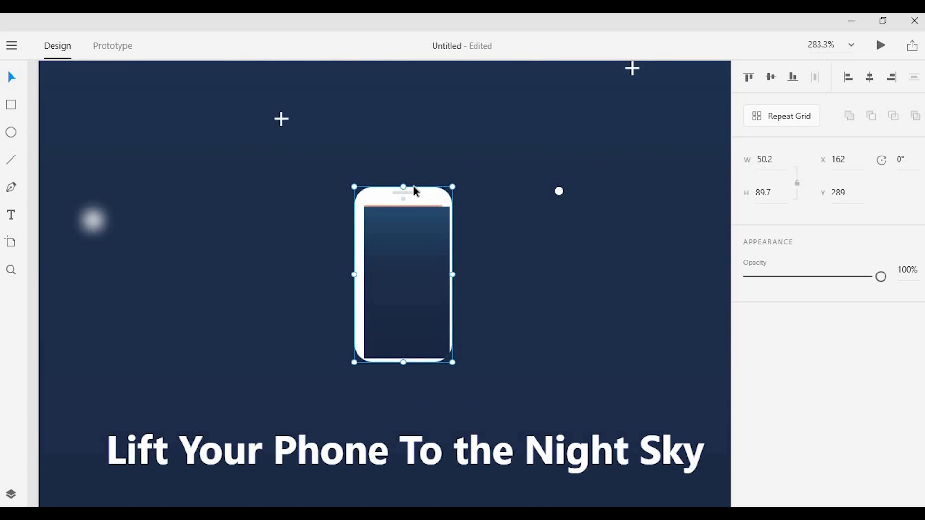
left_click_drag(404, 183, 453, 120)
scroll(401, 288, "up", 4)
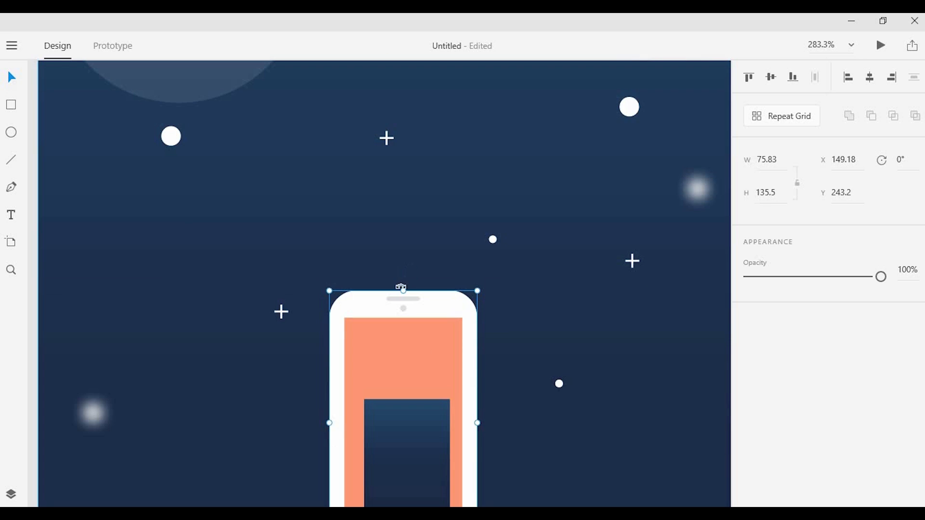
left_click_drag(431, 215, 427, 221)
scroll(427, 221, "up", 5)
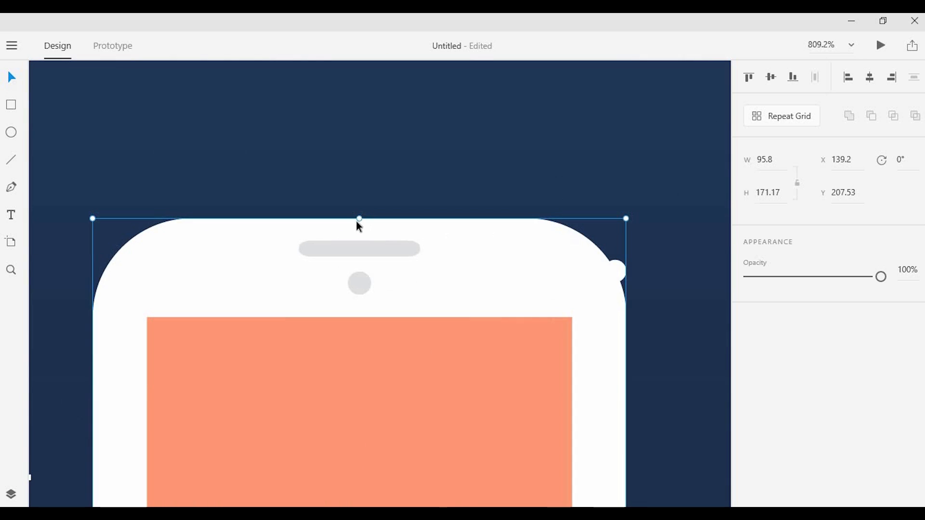
left_click_drag(361, 213, 364, 208)
Align the small gradient rectangle with the upper-left corner of the phone's screen at X 148, Y 223.
scroll(385, 229, "down", 3)
left_click_drag(388, 351, 366, 262)
scroll(351, 261, "up", 3)
left_click_drag(285, 208, 302, 234)
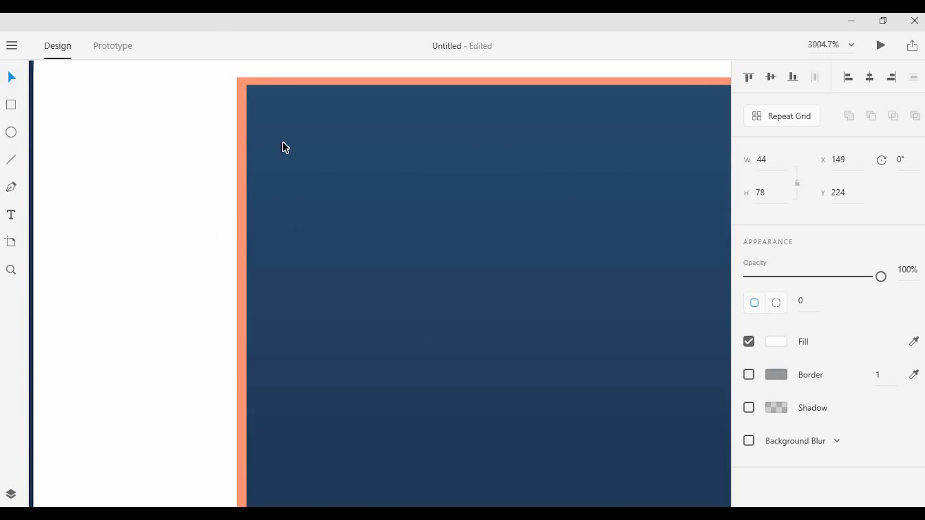
key("Left")
key("Right")
key("Left")
key("Up")
Resize the gradient rectangle to 78 by 138 units so it covers the phone's coral screen.
scroll(288, 140, "down", 6)
mouse_move(504, 477)
left_mouse_down()
mouse_move(429, 349)
mouse_move(493, 470)
left_mouse_up()
scroll(426, 348, "down", 3)
scroll(487, 468, "up", 6)
scroll(547, 403, "down", 8)
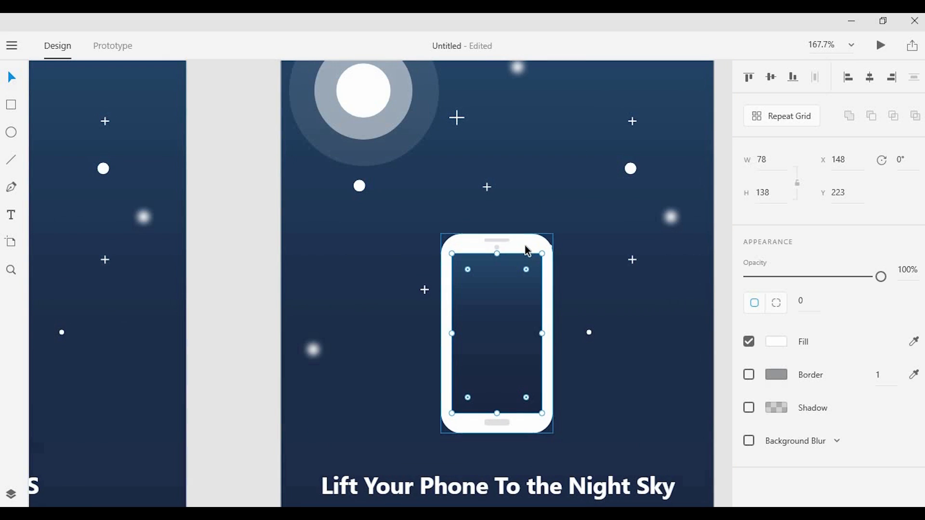
key("Escape")
Group the moon circle with its two translucent rings.
scroll(458, 226, "up", 3)
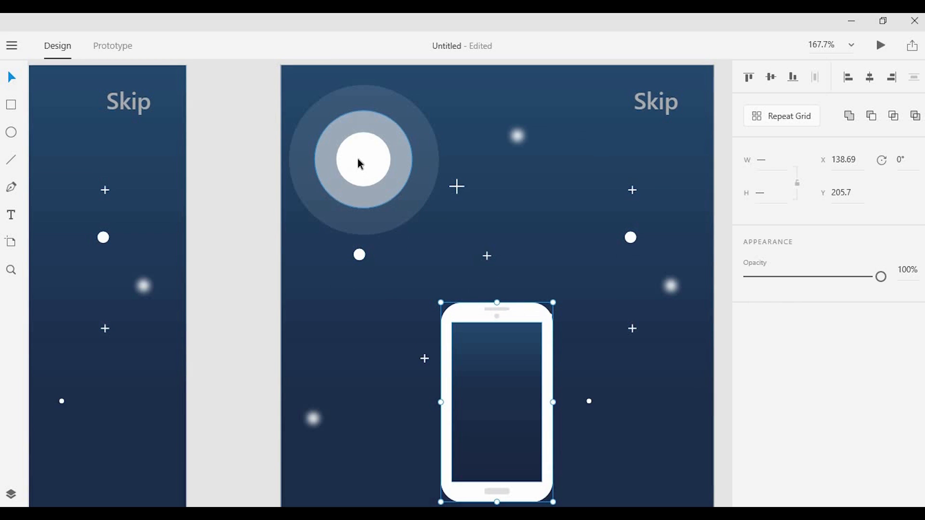
left_click(357, 158)
left_click(412, 137)
left_click(359, 163, "shift")
left_click(359, 163)
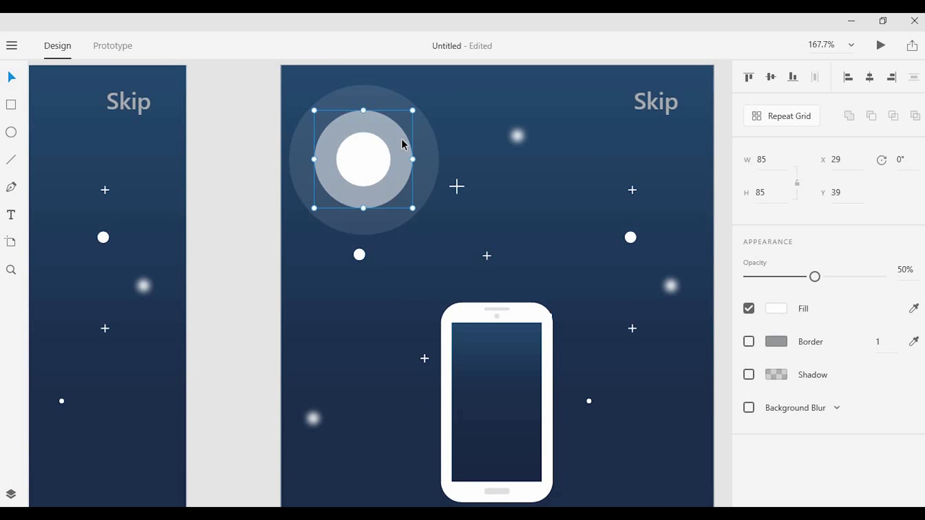
left_click(379, 151)
left_click(398, 144, "shift")
left_click(427, 136, "shift")
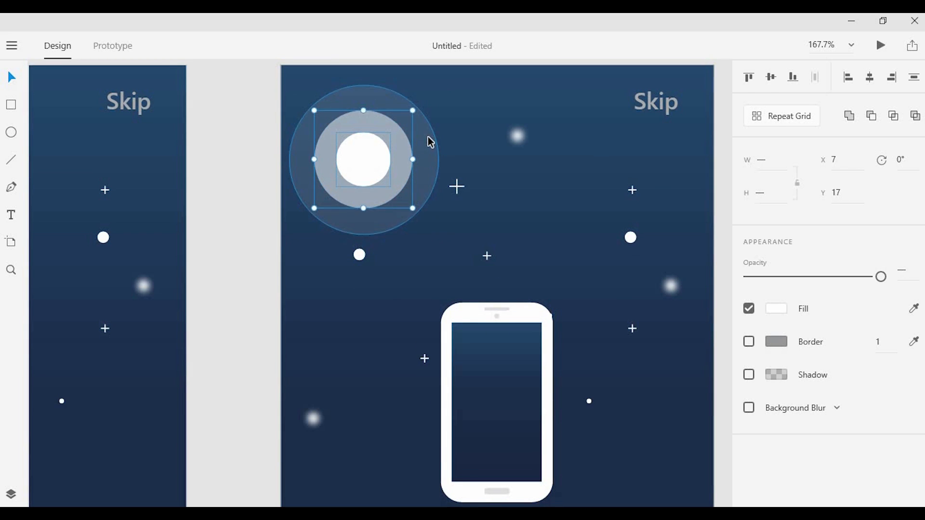
key("ctrl+g")
Copy the moon group onto the phone and shrink it to fit the screen's upper-left corner.
scroll(405, 138, "down", 1)
left_click_drag(401, 173, 484, 315, "alt")
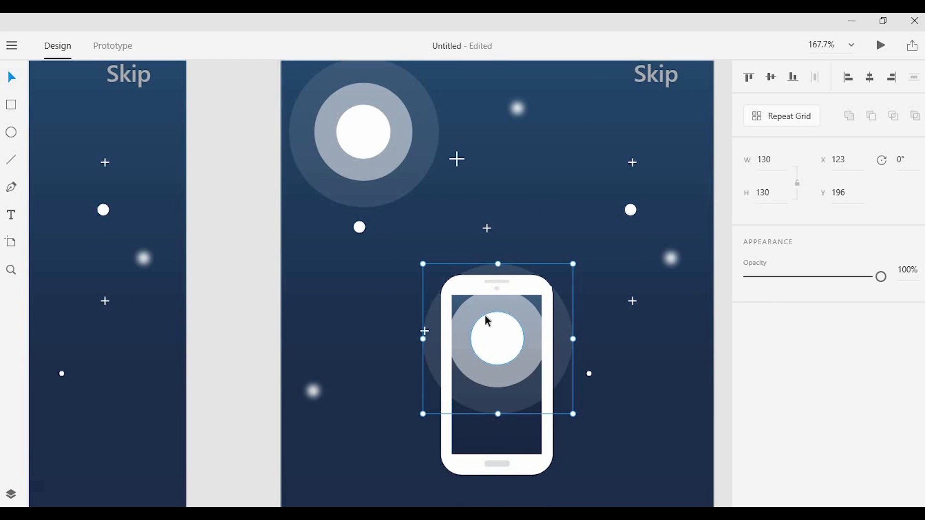
left_click_drag(574, 413, 480, 327)
scroll(478, 327, "up", 3)
left_click_drag(493, 362, 437, 296)
scroll(535, 263, "down", 3)
left_click(537, 241)
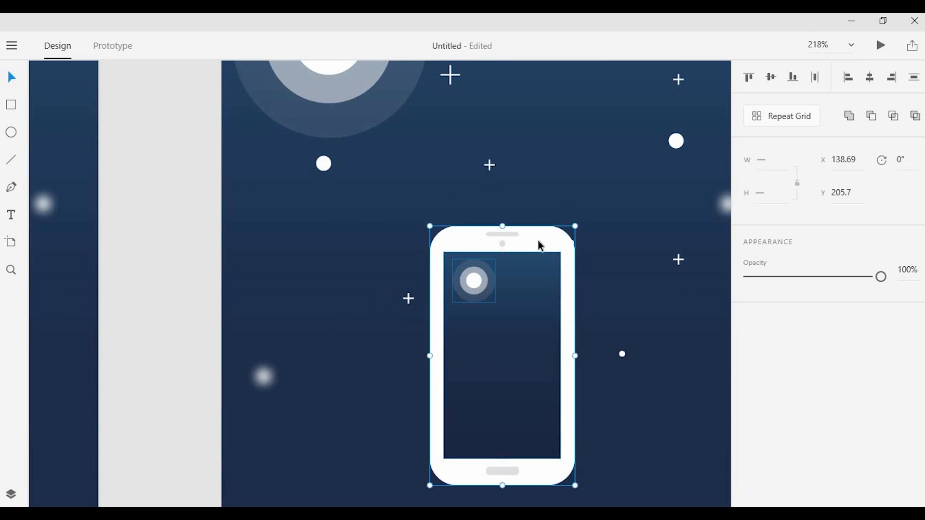
Copy a white star dot onto the phone's screen opposite the small moon and shrink it to 4 units.
left_click(573, 212)
scroll(595, 174, "down", 2)
left_click_drag(582, 191, 475, 296)
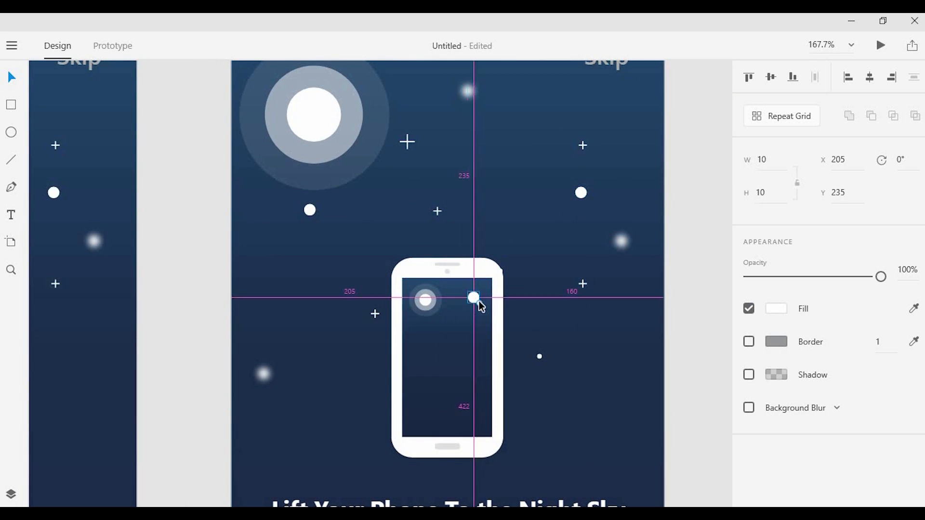
scroll(475, 296, "up", 2)
left_click_drag(479, 328, 468, 322)
left_click(466, 316)
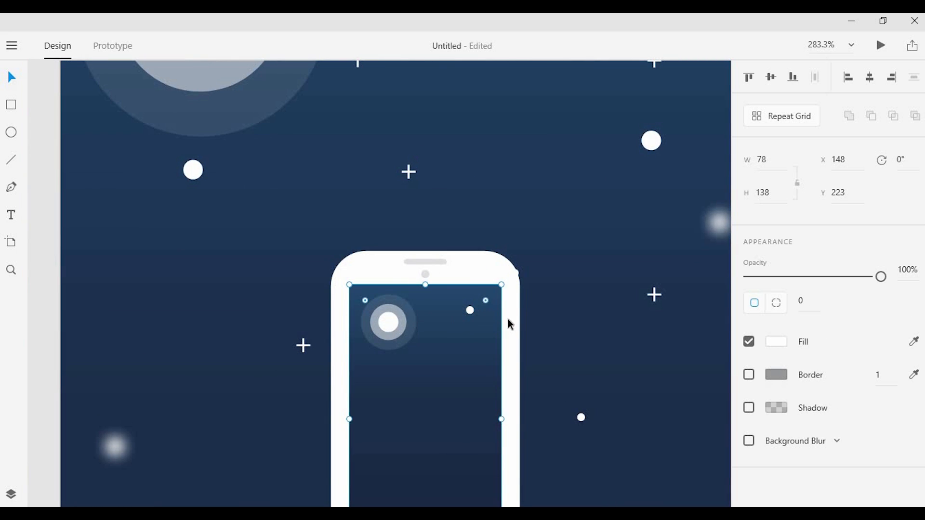
Place a copy of the 4-unit dot lower on the phone's screen at about X 157, Y 299.
scroll(508, 324, "down", 3)
left_click_drag(467, 179, 373, 304)
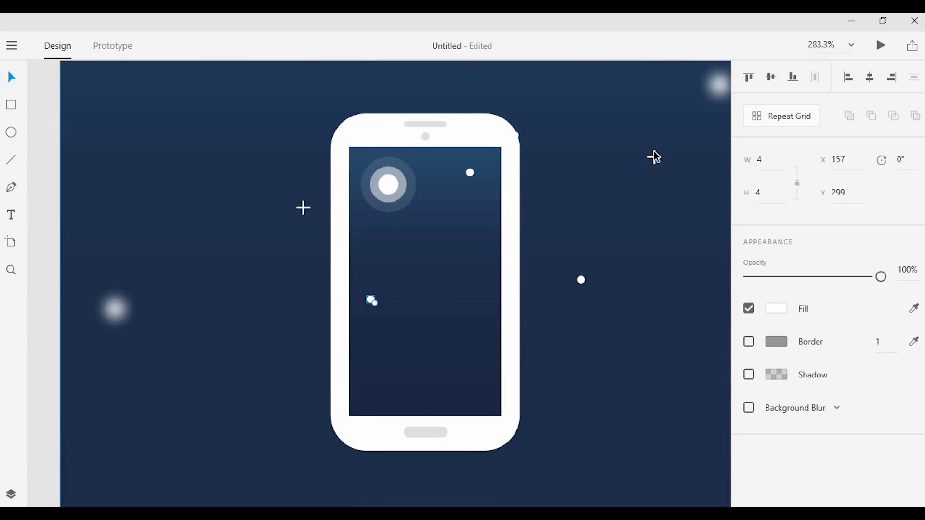
Copy a plus star onto the phone's screen, scale it down and set its border width to 0.4.
left_click(653, 152)
left_click_drag(655, 155, 473, 383)
scroll(473, 383, "up", 10)
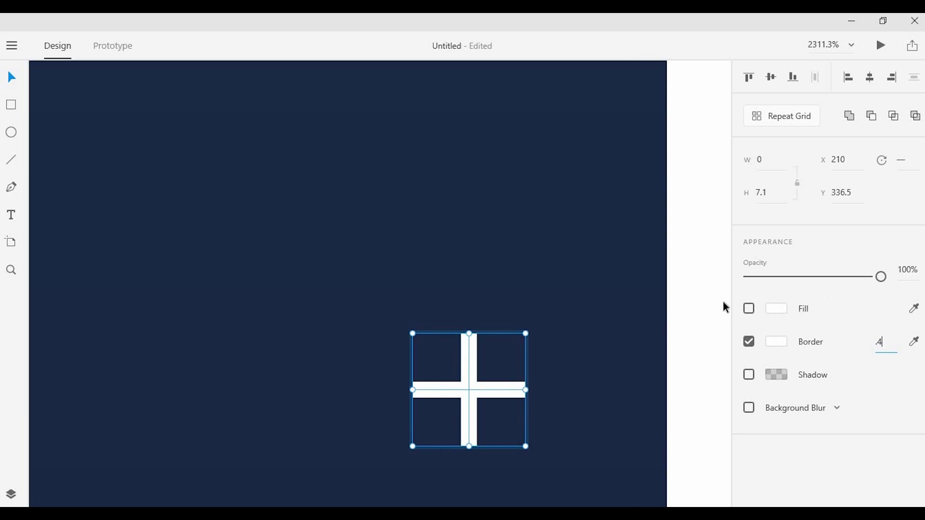
left_click(724, 308)
left_click(465, 387)
Move the small plus star up to the middle of the phone's screen and undo the stray moves.
scroll(465, 388, "down", 9)
left_click_drag(474, 396, 437, 313)
scroll(475, 377, "down", 5)
key("ctrl+z")
key("ctrl+z")
Draw a white square about 128 units wide over the upper part of the phone and cut it.
left_click(437, 238)
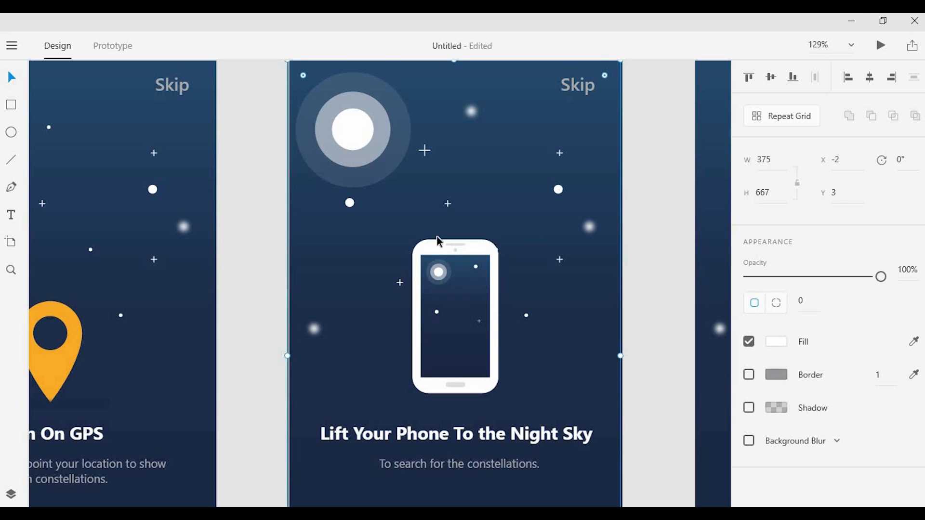
mouse_move(401, 238)
left_mouse_down()
mouse_move(502, 314)
mouse_move(509, 362)
mouse_move(514, 354)
left_mouse_up()
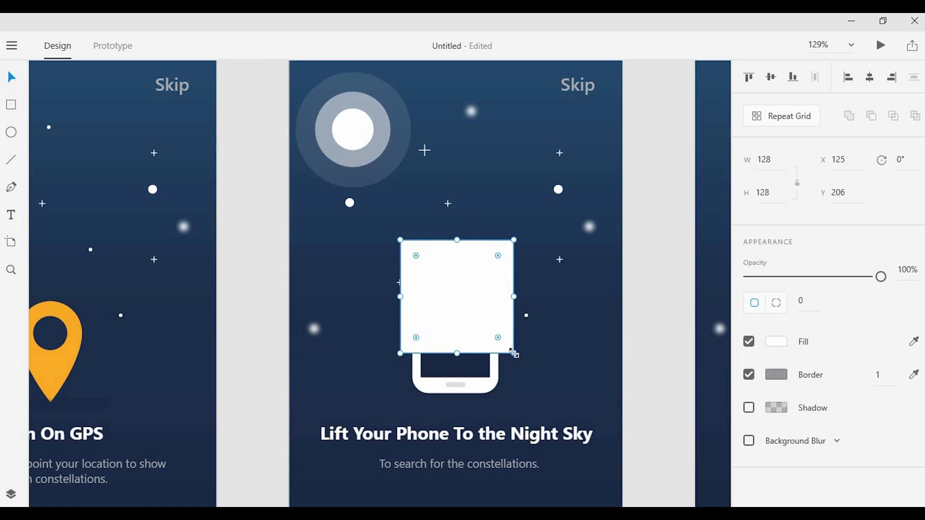
key("Delete")
left_click(487, 329)
scroll(487, 329, "up", 5)
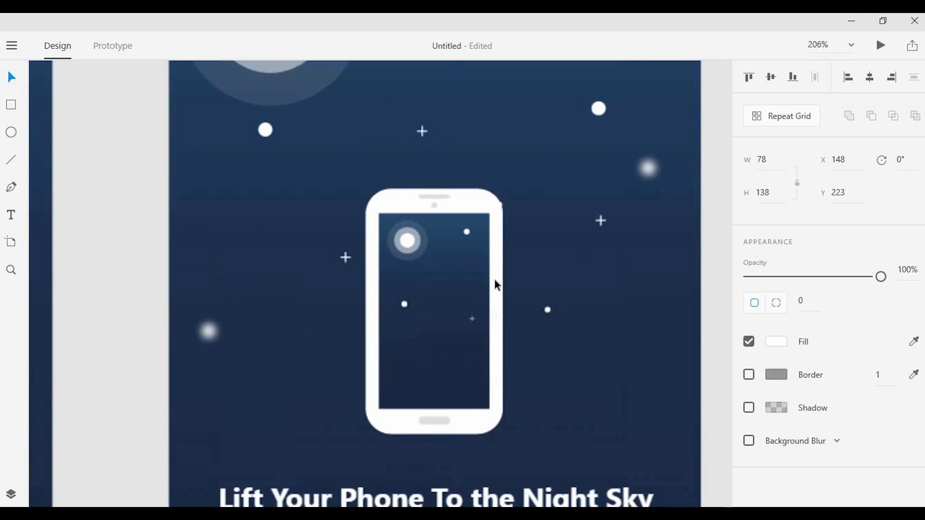
left_click(472, 231)
left_click(479, 231)
left_click(465, 227, "shift")
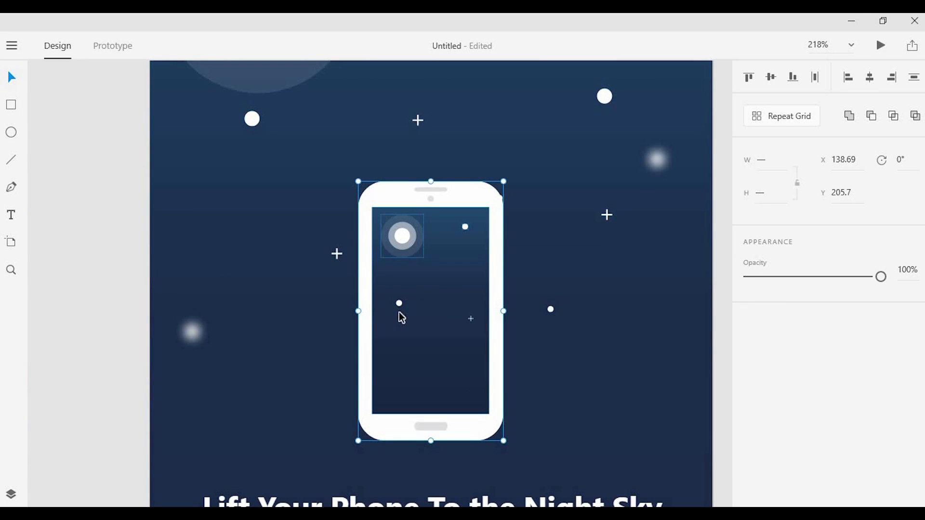
left_click(399, 304)
left_click_drag(391, 195, 409, 201)
key("ctrl+z")
Group the phone with its gradient screen, small moon, two dots and plus star.
left_click(466, 228)
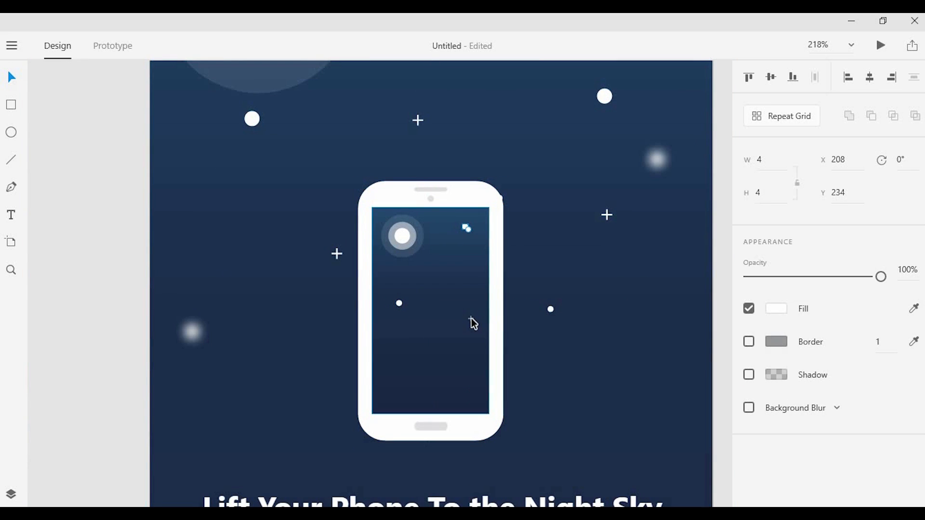
left_click(472, 319, "shift")
left_click(399, 304, "shift")
left_click(407, 235, "shift")
left_click(465, 198, "shift")
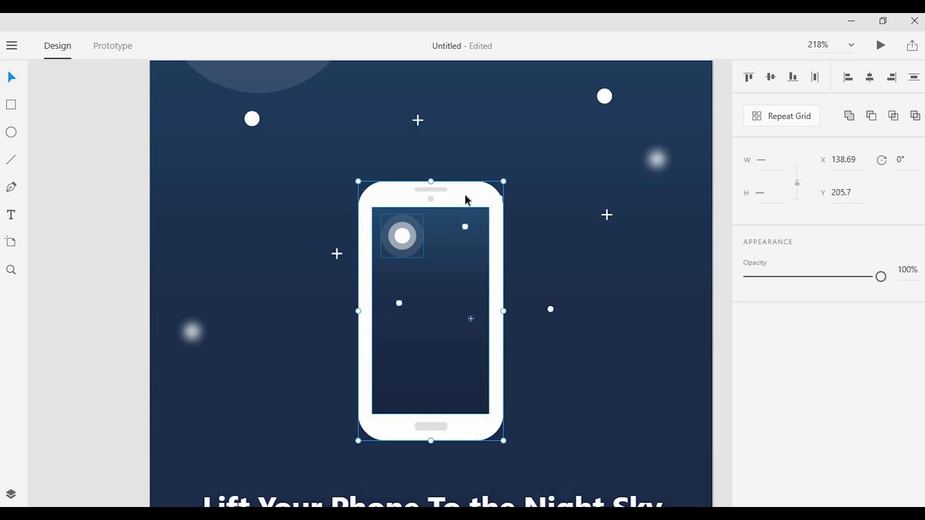
key("ctrl+g")
Paste the white square back over the phone and mask the phone group with it.
key("ctrl+v")
right_click(460, 325)
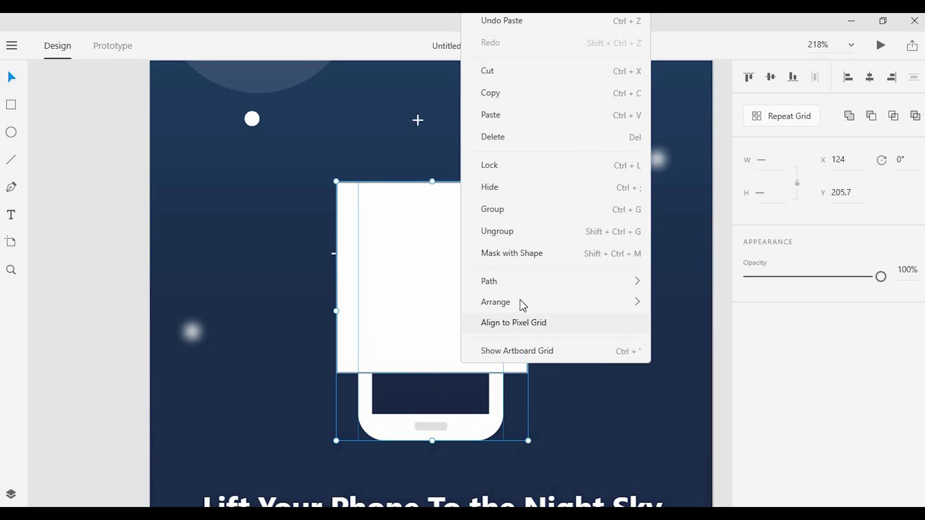
left_click(512, 254)
scroll(471, 269, "down", 5)
Move the masked phone down above the heading to Y 260, with its cut edge meeting the blurred line.
left_click_drag(470, 279, 472, 295)
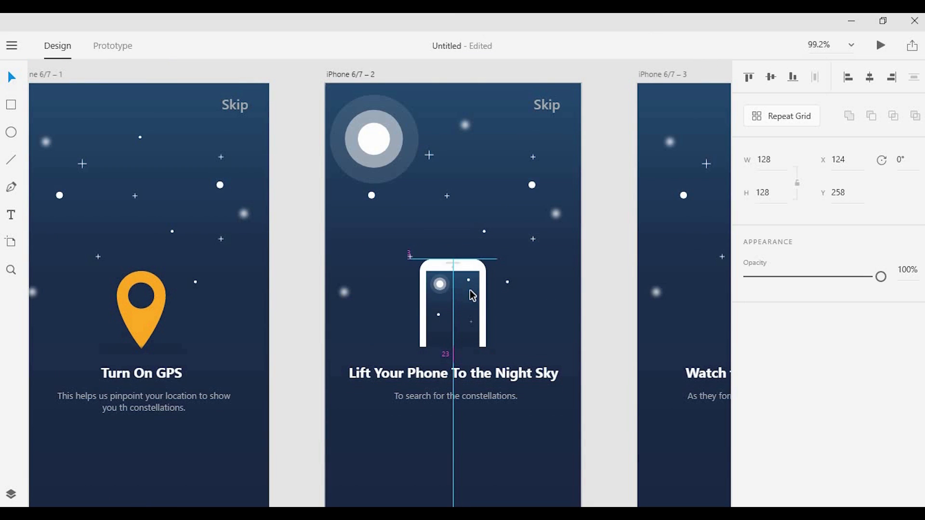
left_click(386, 363)
left_click(397, 351)
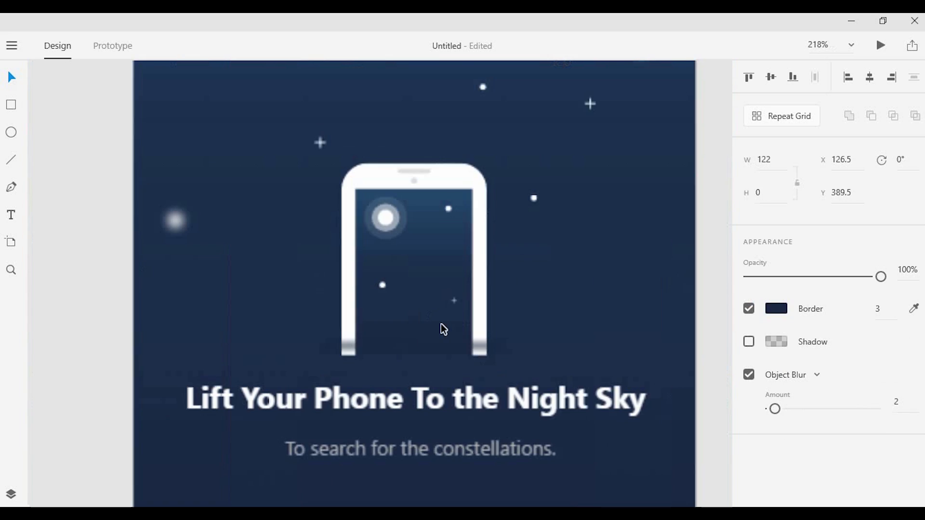
left_click_drag(449, 302, 449, 294)
scroll(499, 304, "up", 2)
left_click_drag(374, 309, 373, 304)
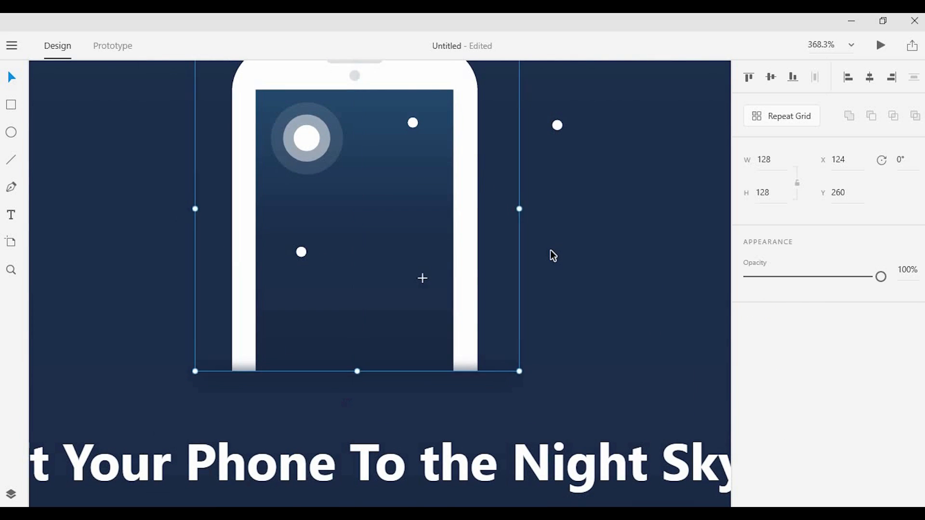
scroll(553, 256, "down", 5)
Fill the phone's white body inside the masked group with the saved orange swatch.
scroll(516, 212, "up", 2)
double_click(514, 206)
left_click(776, 309)
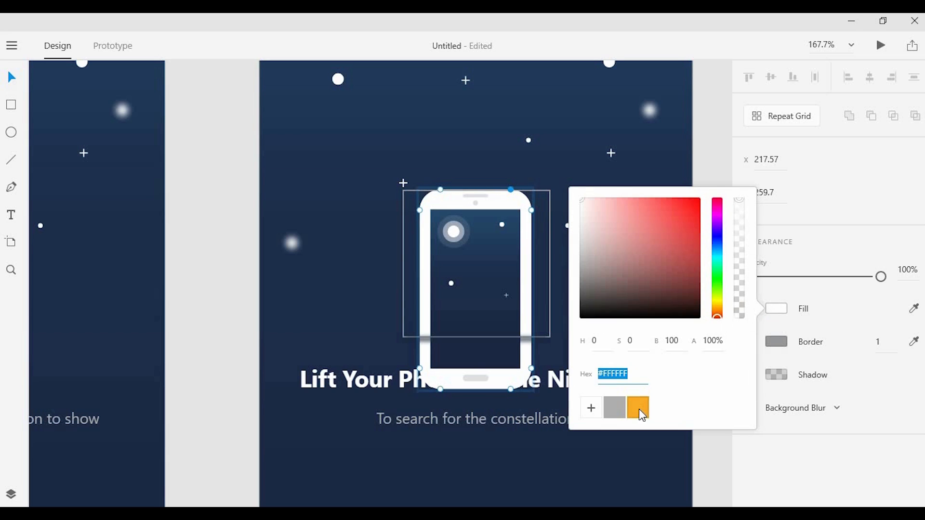
left_click(638, 413)
left_click(465, 258)
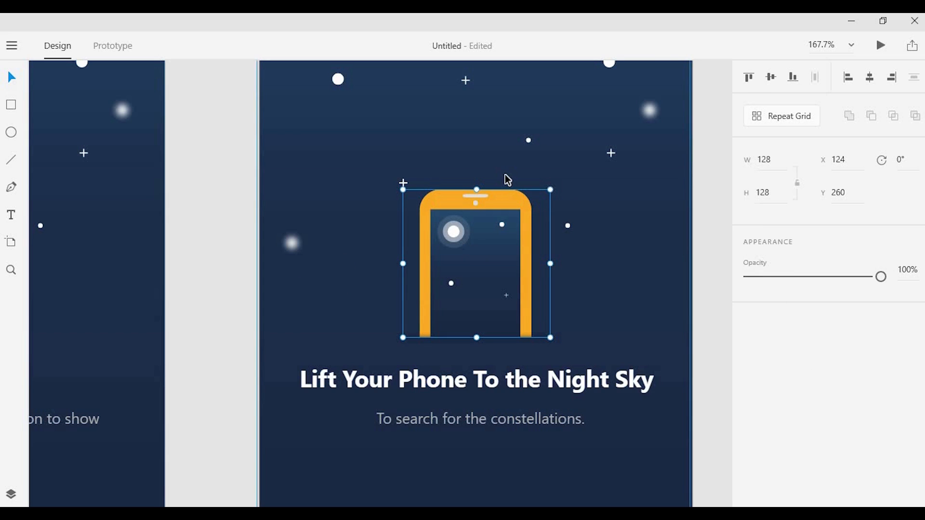
Enlarge the masked phone upward to 171 by 171 units and undo the stray move.
scroll(508, 179, "up", 2)
left_click_drag(477, 232, 479, 176)
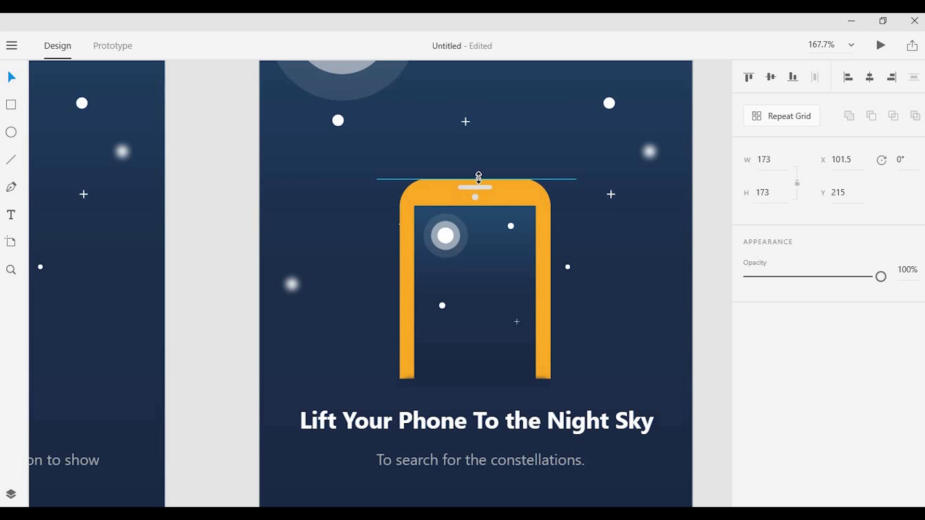
scroll(491, 183, "up", 3)
left_click_drag(453, 172, 454, 176)
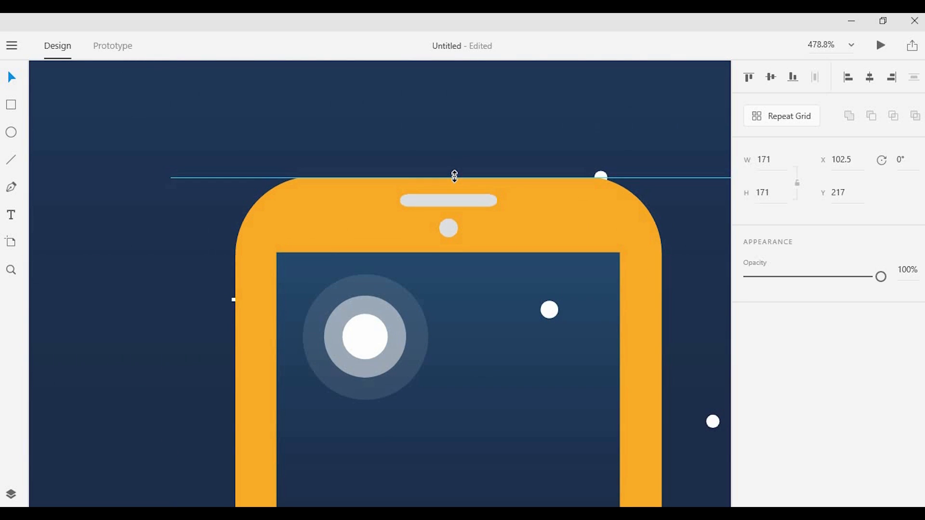
scroll(471, 196, "down", 3)
left_click_drag(498, 215, 496, 228)
key("ctrl+z")
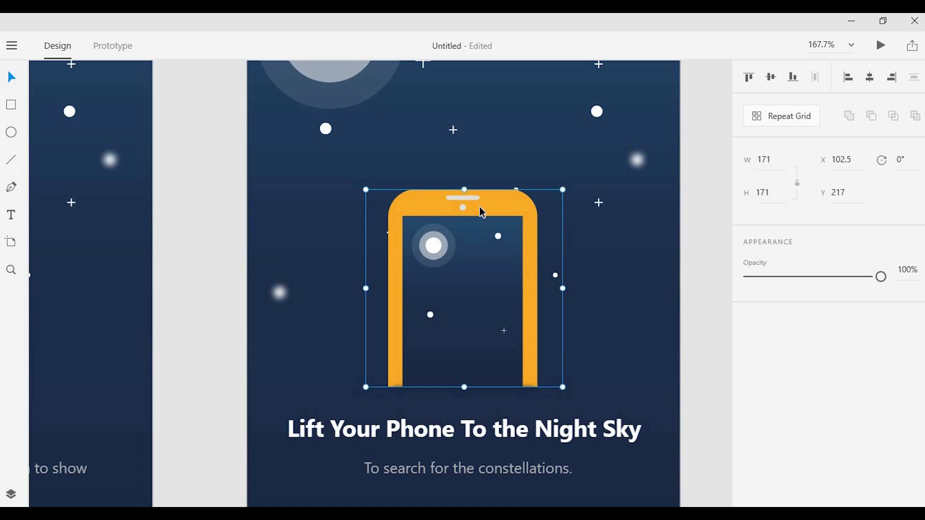
Cut the phone, move the plus star and small dot behind it clear of its edges, and paste the phone back.
key("ctrl+x")
left_click_drag(392, 233, 326, 234)
left_click_drag(517, 191, 545, 173)
key("ctrl+v")
left_click(631, 223)
Draw a white circle about 14 units wide above the heading on the third artboard.
scroll(643, 224, "down", 4)
scroll(471, 333, "up", 2)
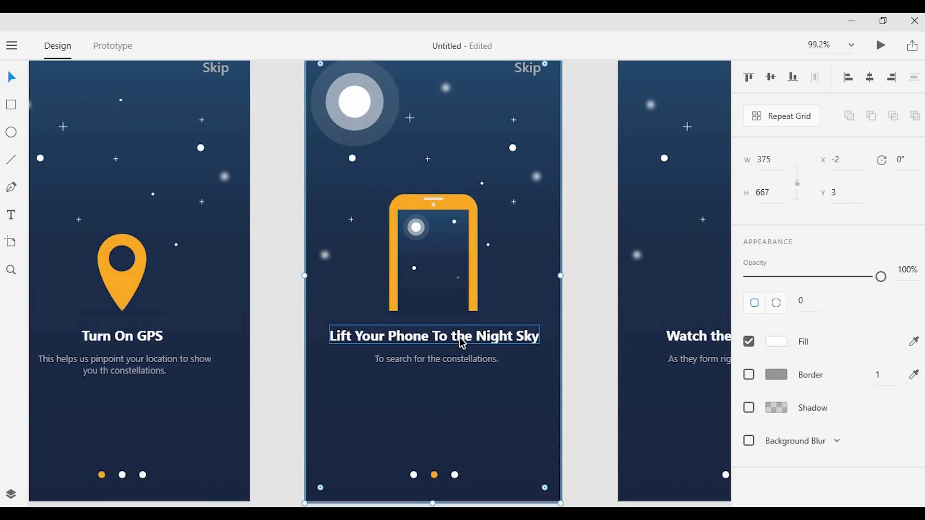
scroll(535, 296, "down", 4)
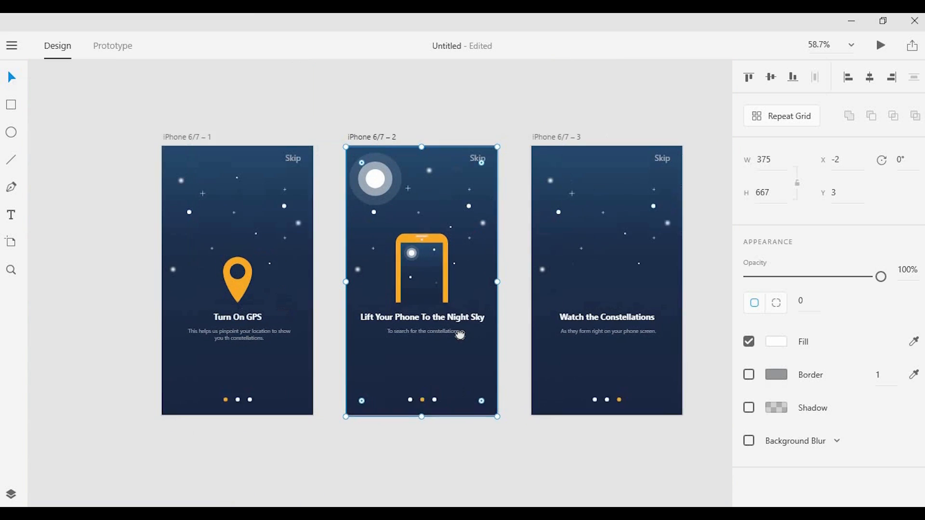
left_click(478, 236)
scroll(459, 228, "right", 3)
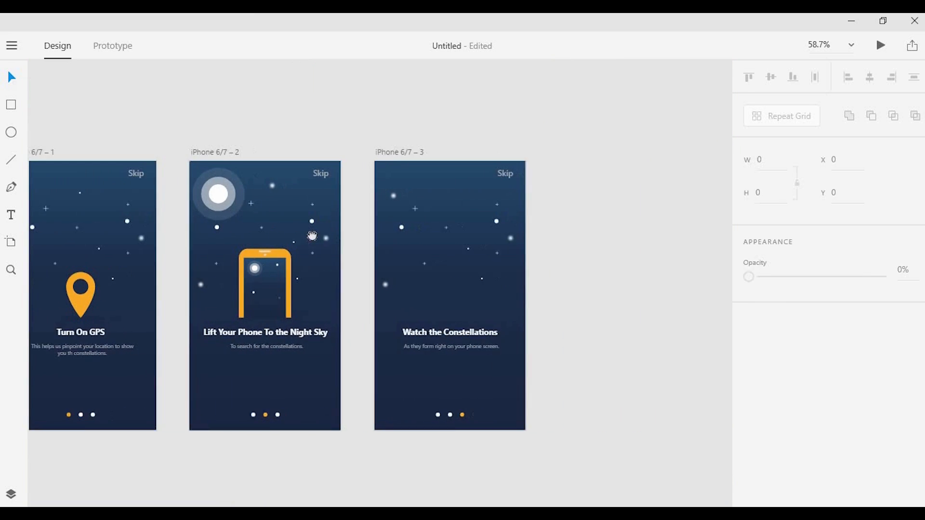
scroll(429, 262, "up", 2)
scroll(428, 268, "up", 2)
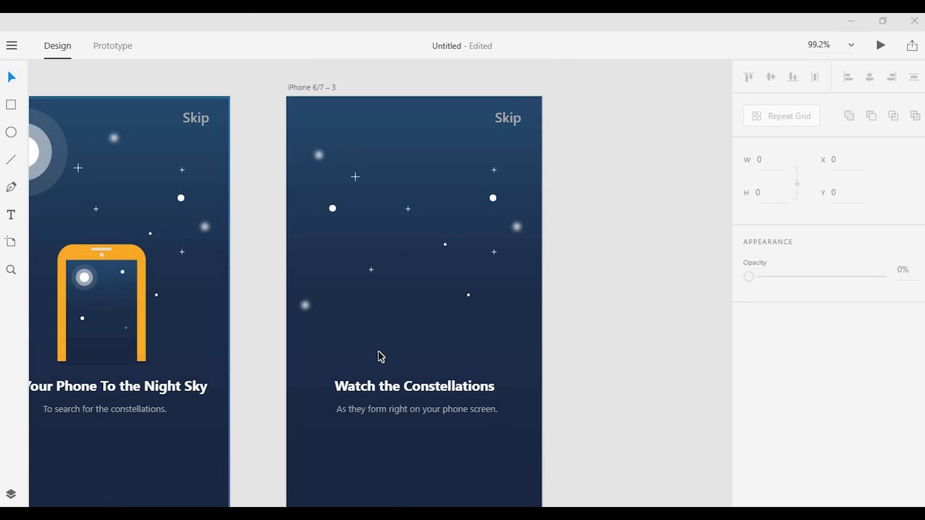
scroll(403, 321, "up", 2)
scroll(404, 321, "down", 1)
left_click(11, 132)
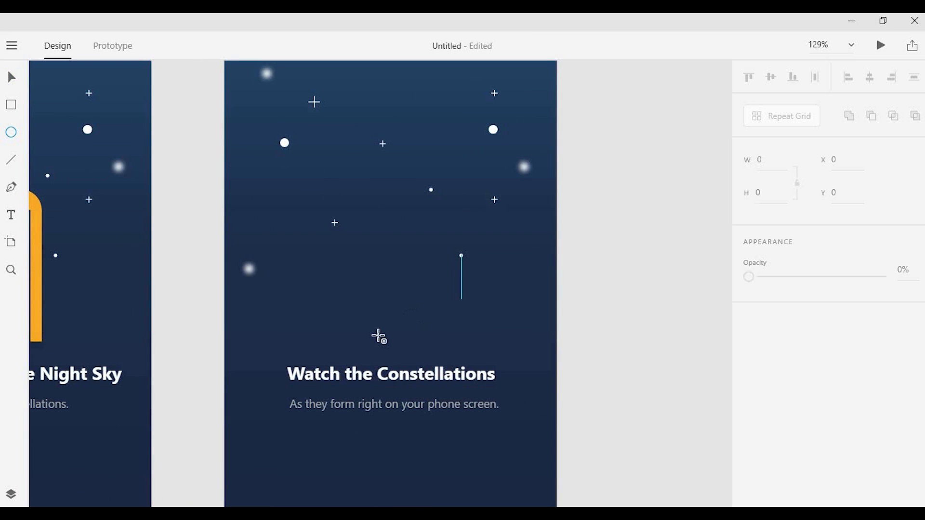
left_click_drag(396, 295, 405, 304)
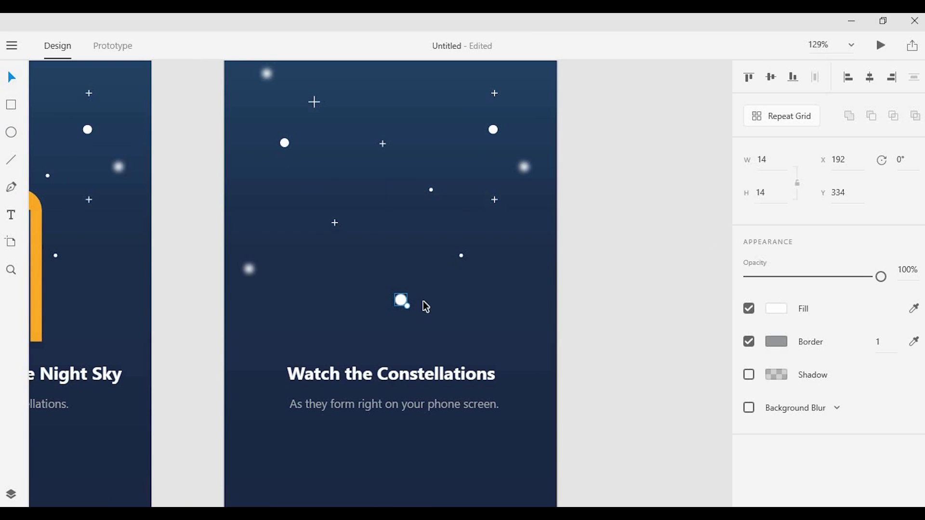
Make the circle borderless at 11 by 11 units and place it just above the heading at X 174, Y 381.
scroll(477, 354, "up", 4)
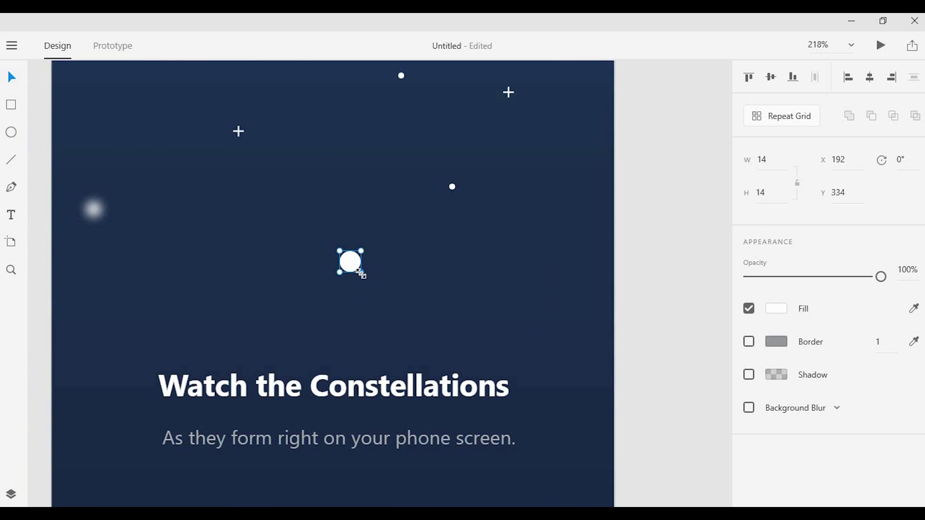
scroll(363, 273, "up", 1)
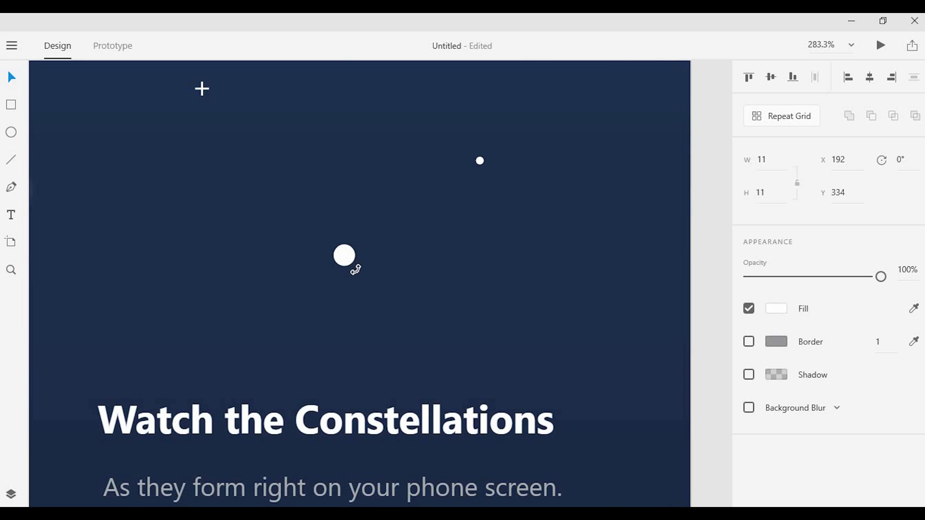
scroll(356, 268, "up", 4)
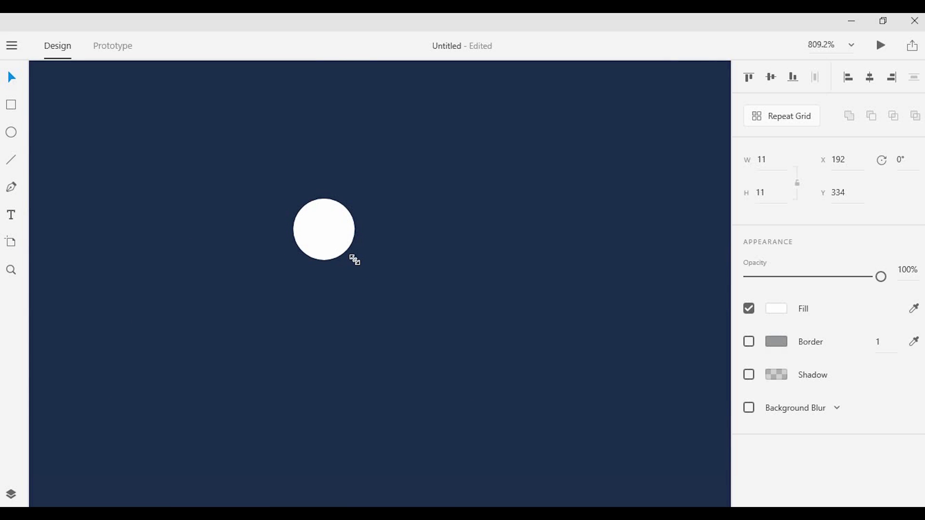
scroll(452, 231, "down", 4)
left_click_drag(378, 225, 345, 325)
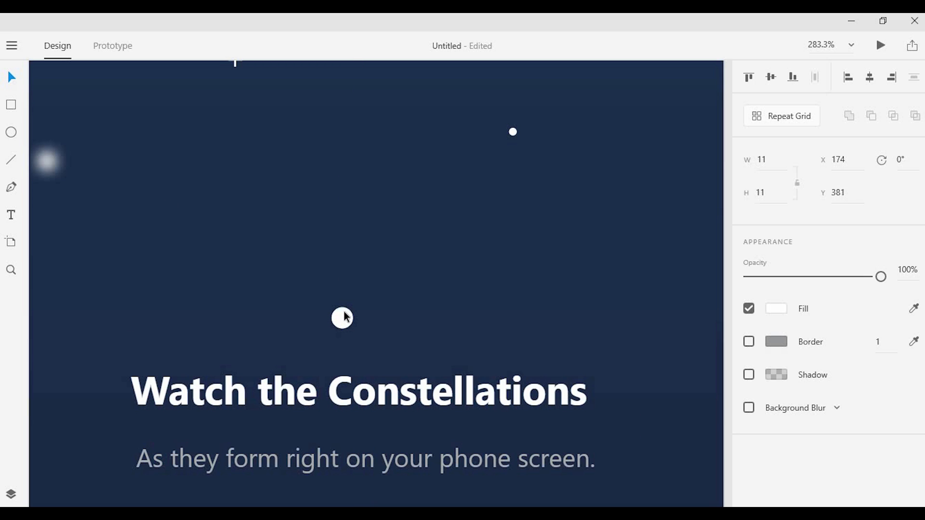
Copy the circle upward, shrink the copy to 8 by 8 units and place it at X 195, Y 331.
left_click_drag(356, 317, 403, 187)
left_click(357, 277)
scroll(354, 332, "down", 3)
scroll(342, 329, "up", 3)
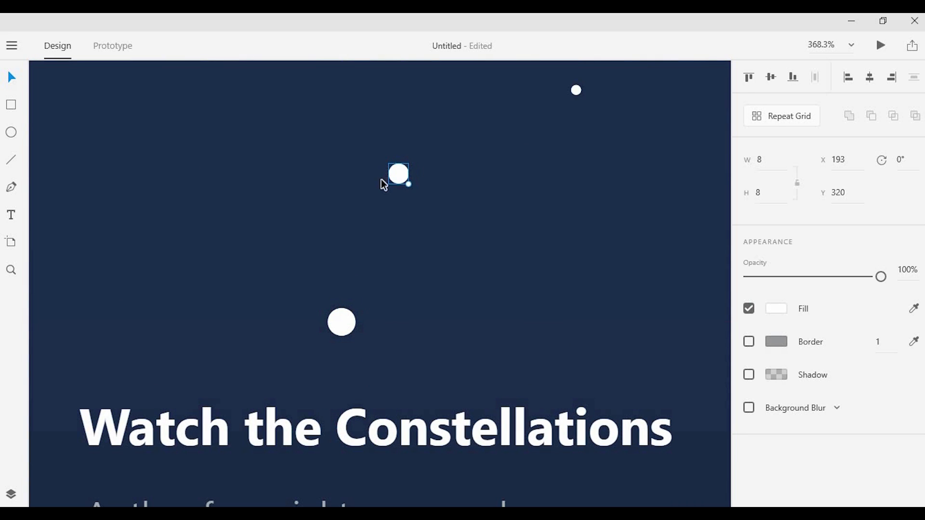
left_click(401, 185)
left_click(396, 177)
left_click_drag(408, 201, 408, 204)
scroll(412, 207, "up", 4)
scroll(412, 375, "up", 3)
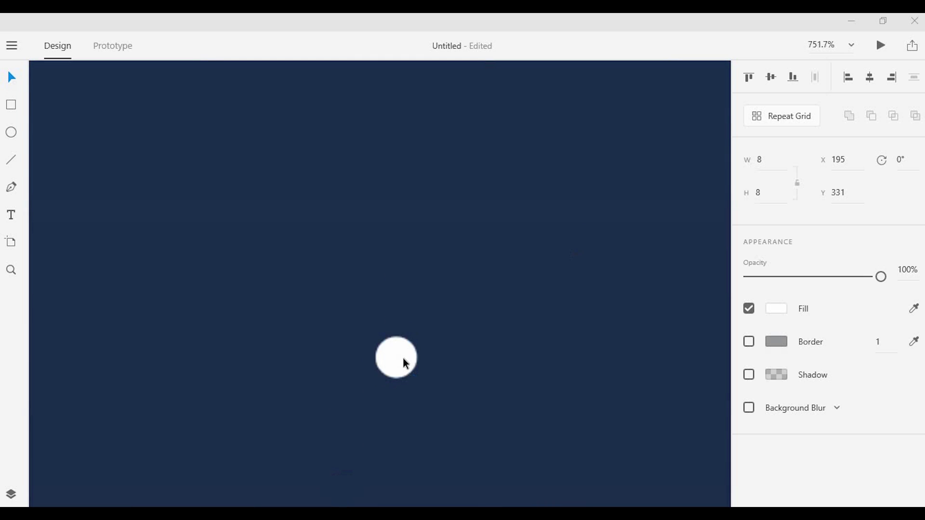
scroll(404, 362, "up", 2)
scroll(401, 352, "down", 3)
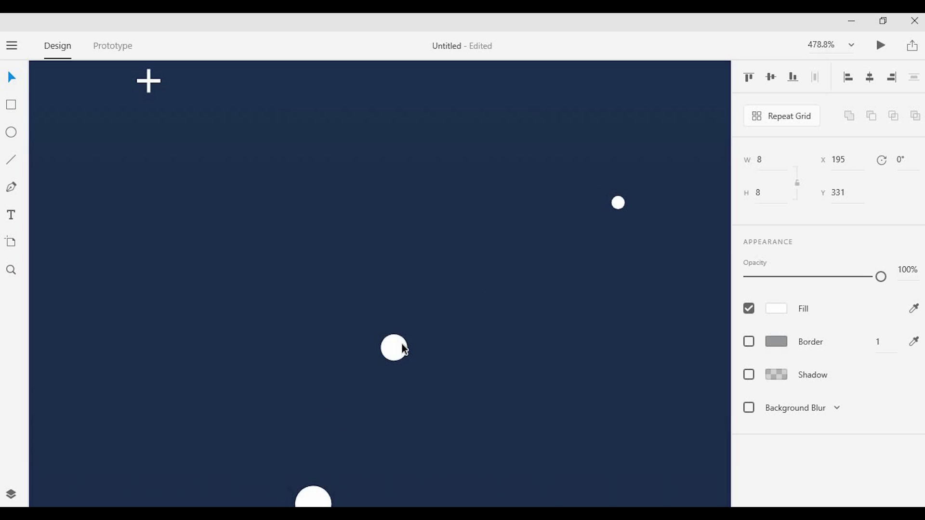
Copy the 8-unit dot upward twice, placing the copies at X 210, Y 273 and X 190, Y 212.
left_click_drag(399, 354, 440, 153)
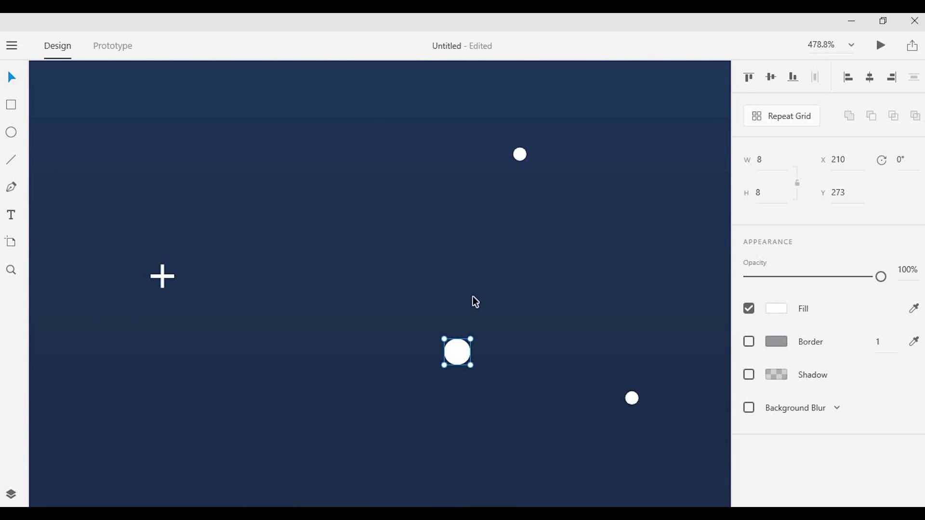
left_click_drag(458, 351, 387, 134)
left_click(324, 149)
left_click(322, 139)
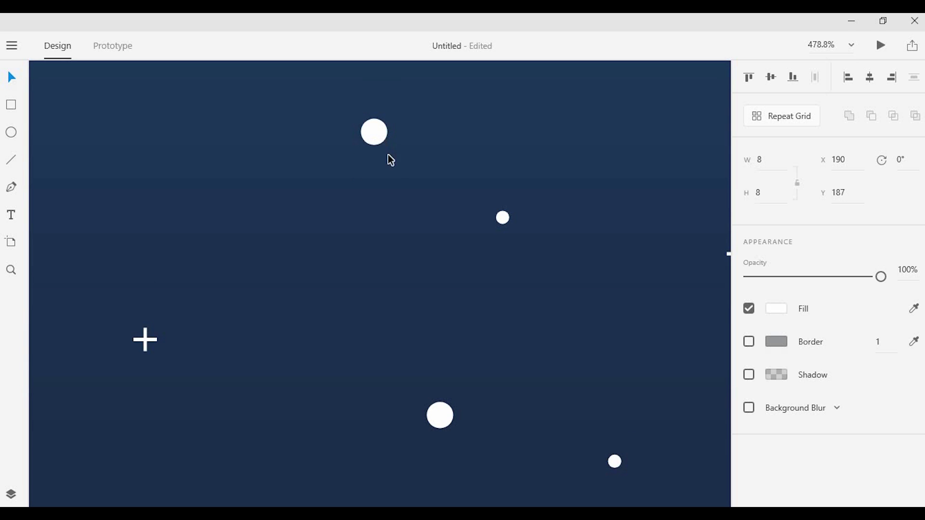
left_click_drag(386, 211, 386, 220)
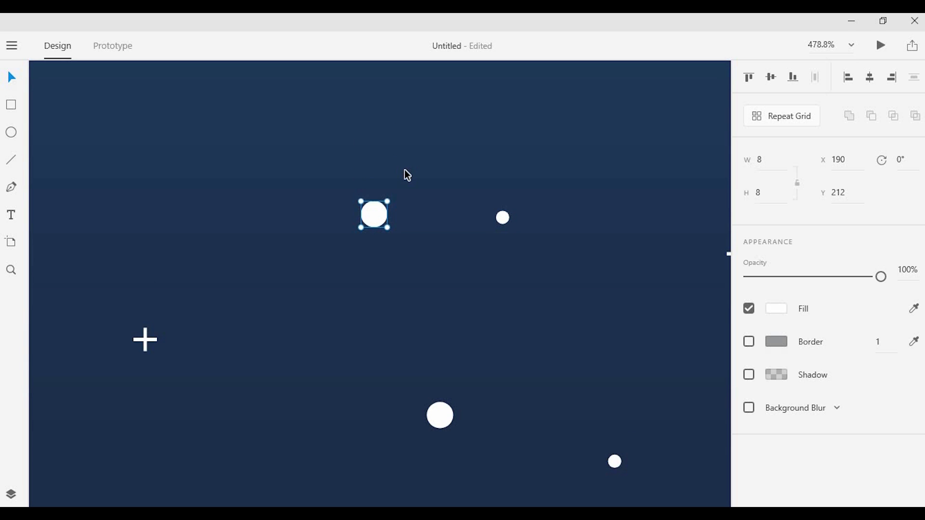
Copy the uppermost constellation dot diagonally up to the right, placing the copy at X 218, Y 188.
left_click_drag(426, 322, 435, 461)
left_click(385, 356)
left_click_drag(388, 358, 472, 297)
left_click_drag(394, 352, 499, 292)
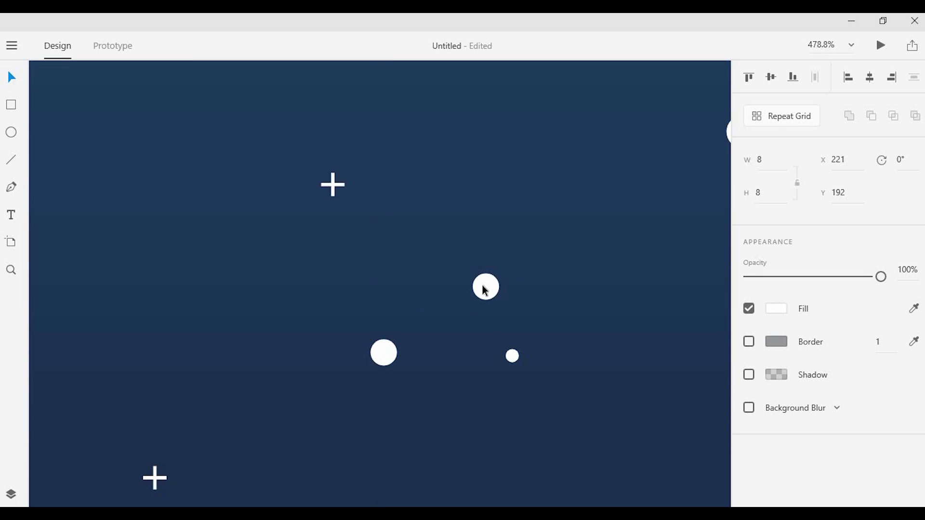
left_click_drag(479, 283, 475, 275)
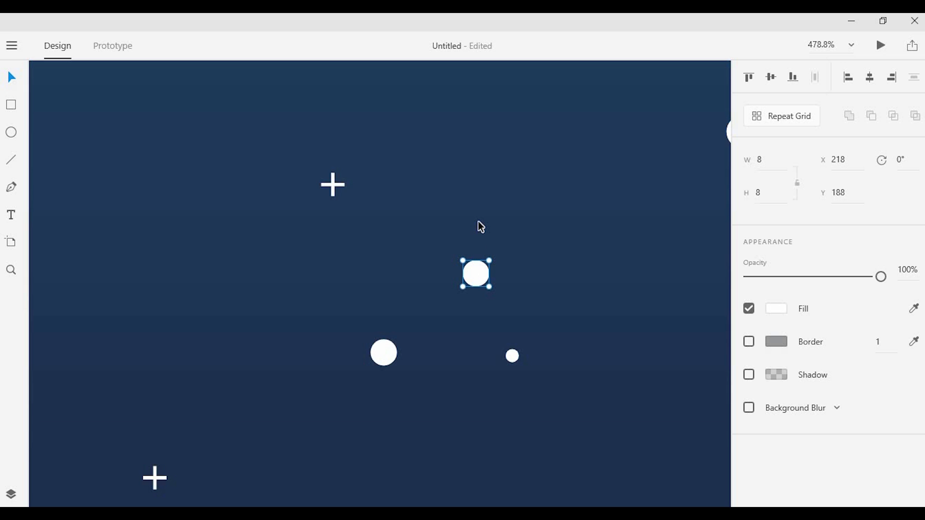
Copy the dot further up to the left, placing the copy above the small plus star at X 184, Y 140.
scroll(475, 273, "down", 3)
left_click_drag(476, 273, 409, 122)
scroll(409, 123, "up", 3)
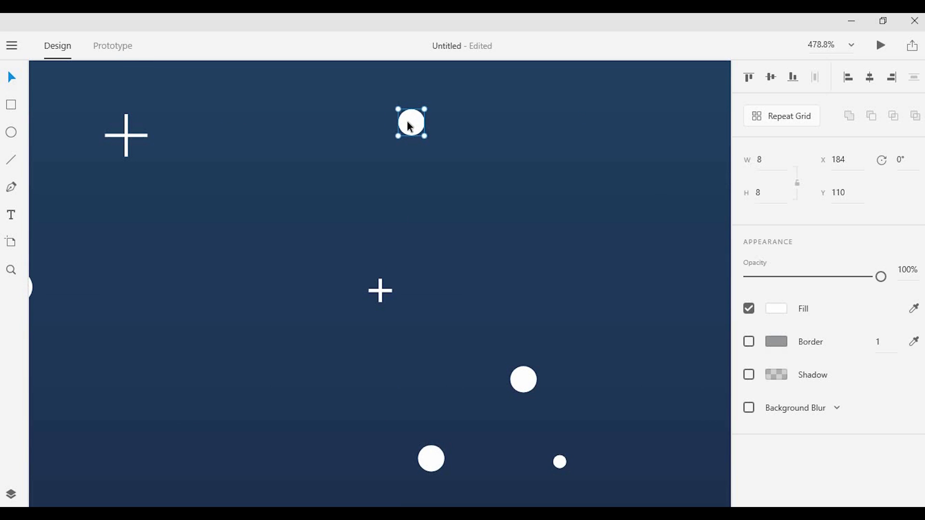
scroll(407, 122, "up", 1)
left_click_drag(406, 135, 409, 258)
scroll(398, 226, "down", 3)
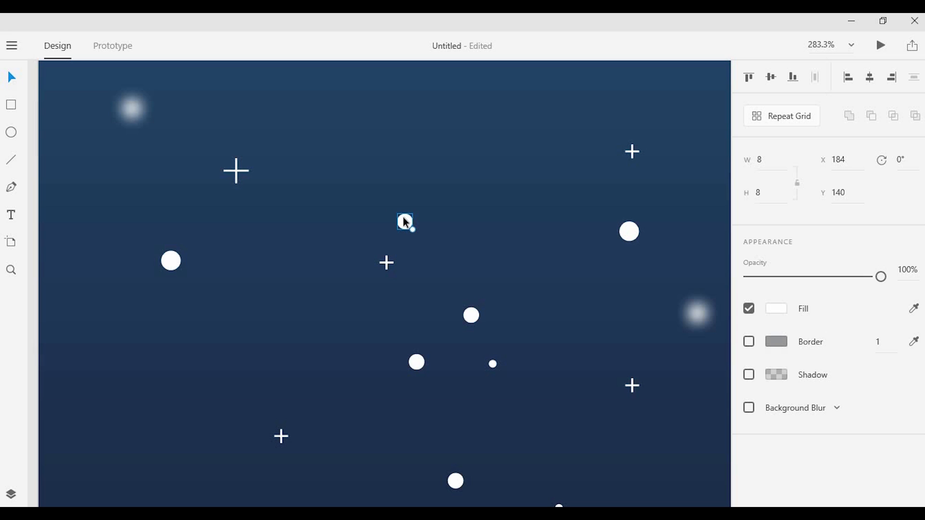
Add two more dot copies, one at about X 175, Y 130 and one to the left of the small plus star.
scroll(405, 222, "up", 2)
left_click_drag(407, 226, 379, 198)
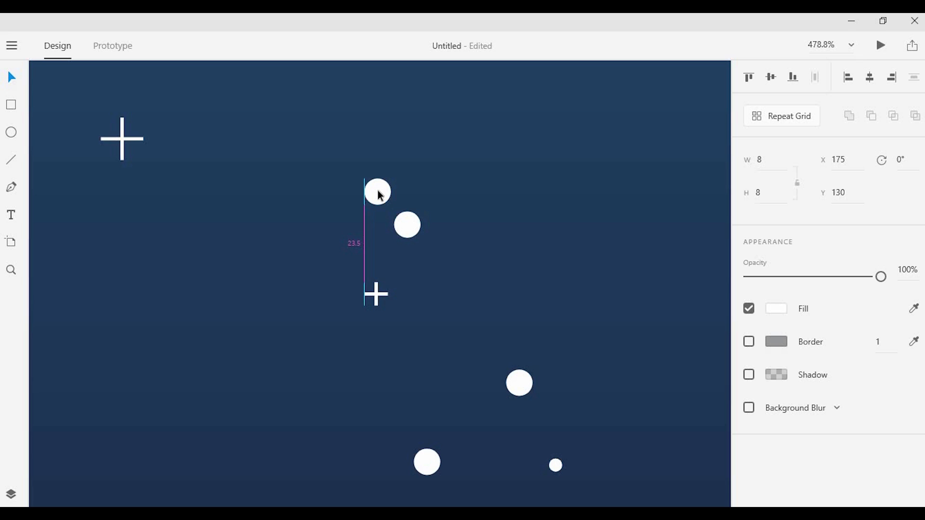
left_click_drag(291, 250, 284, 298)
left_click(301, 225)
Connect the two lowest constellation dots with a straight Pen line and colour its border orange #F8A926.
scroll(301, 225, "down", 5)
scroll(368, 410, "down", 3)
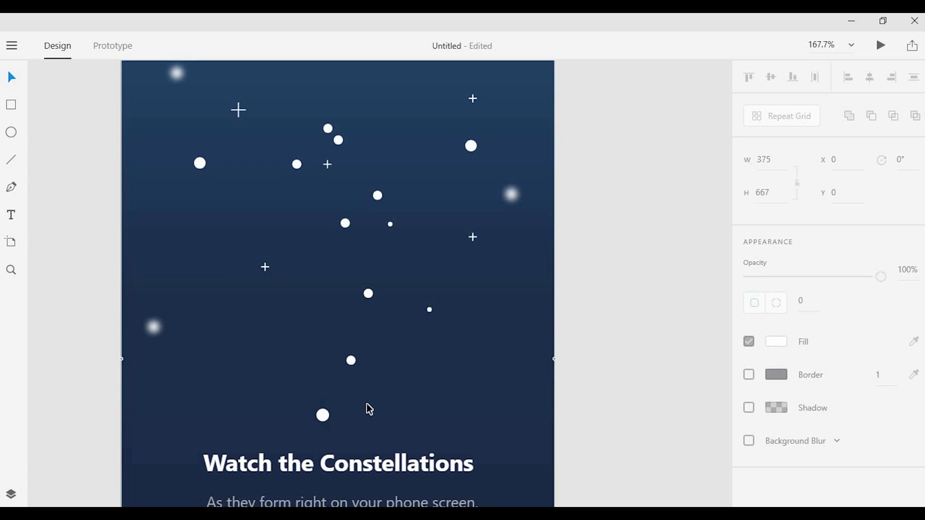
scroll(340, 409, "up", 3)
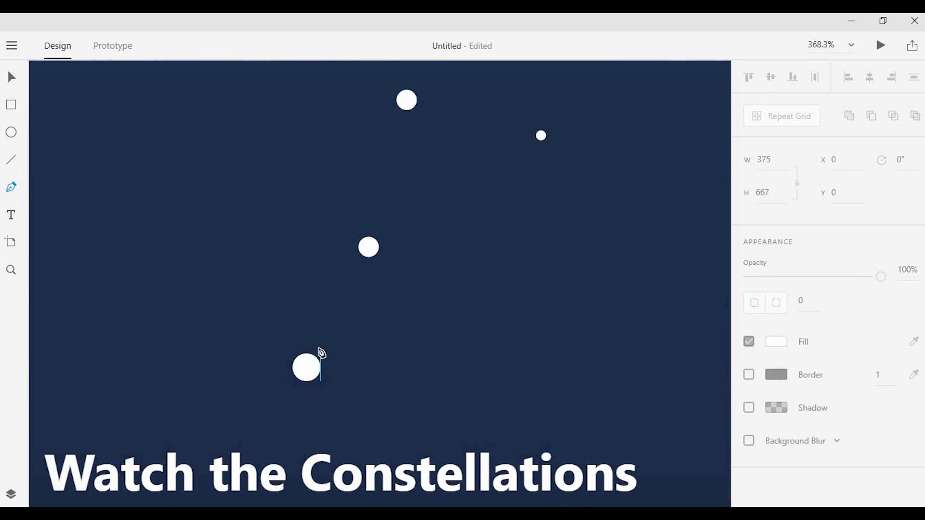
left_click(320, 347)
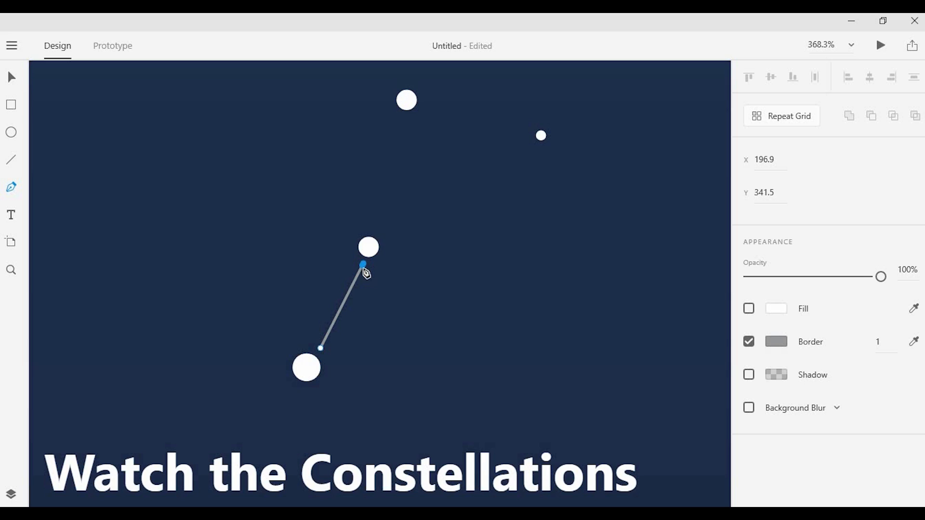
left_click(776, 342)
left_click(638, 440)
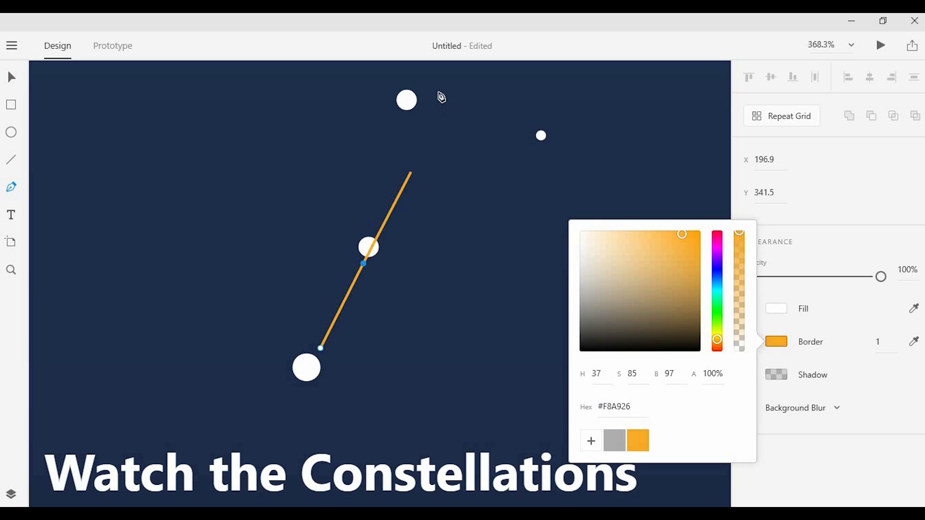
key("Escape")
key("p")
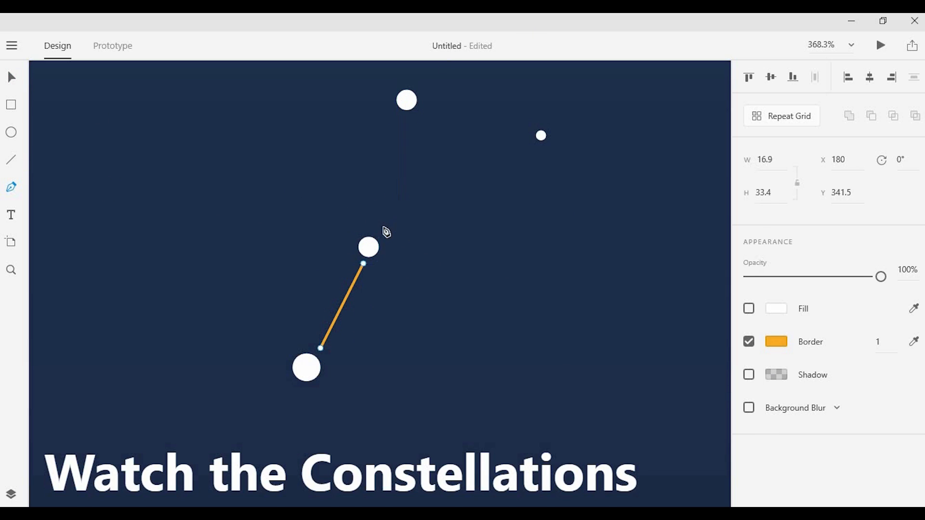
Connect the second and third constellation dots from the bottom with a straight Pen line.
scroll(384, 231, "up", 2)
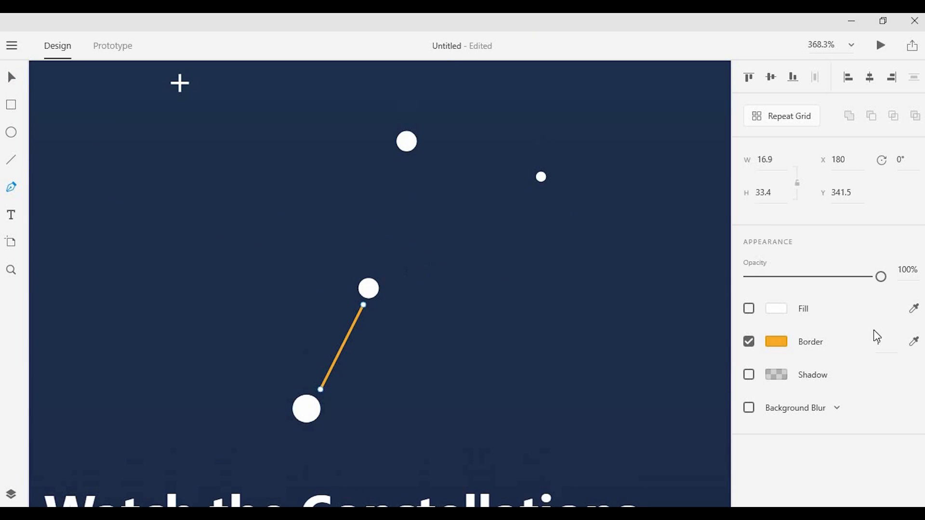
left_click(379, 269)
left_click(406, 156)
scroll(414, 168, "up", 8)
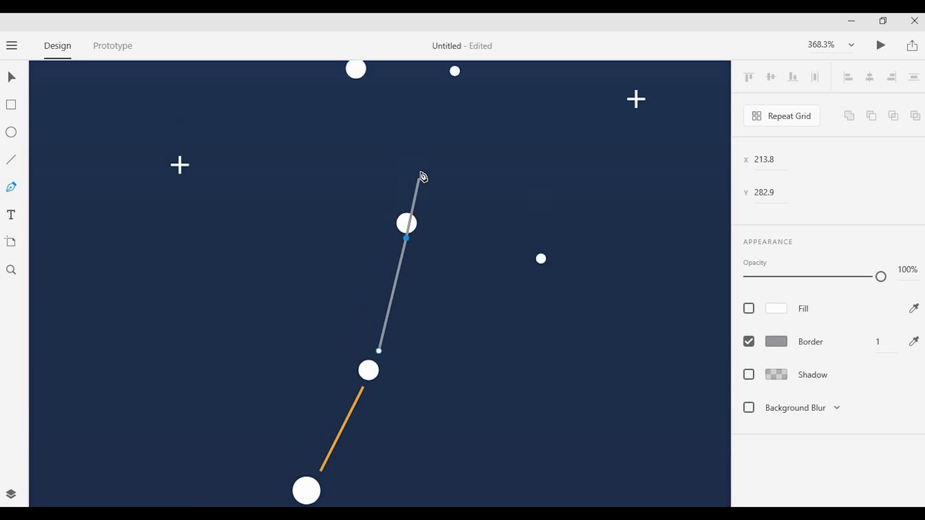
key("Escape")
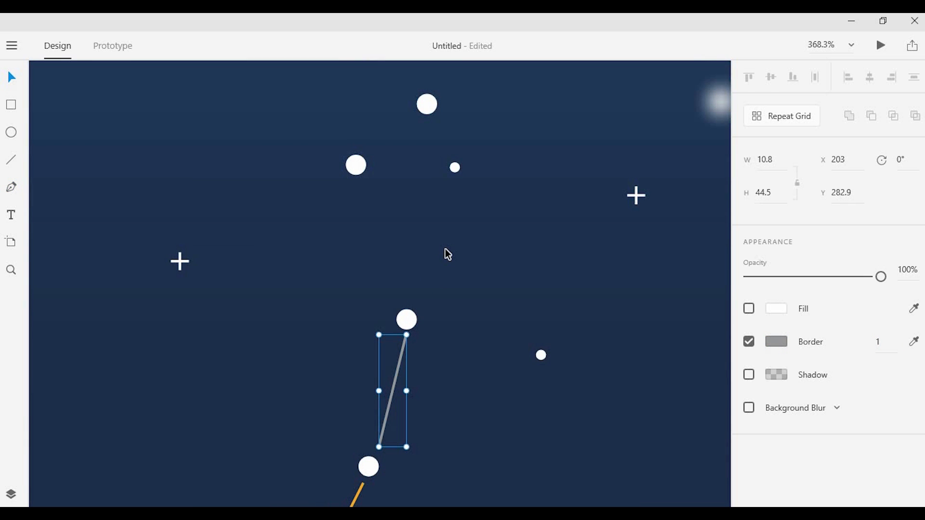
Draw a straight Pen line from the third constellation dot up to the dot at the dipper bowl's lower corner.
key("p")
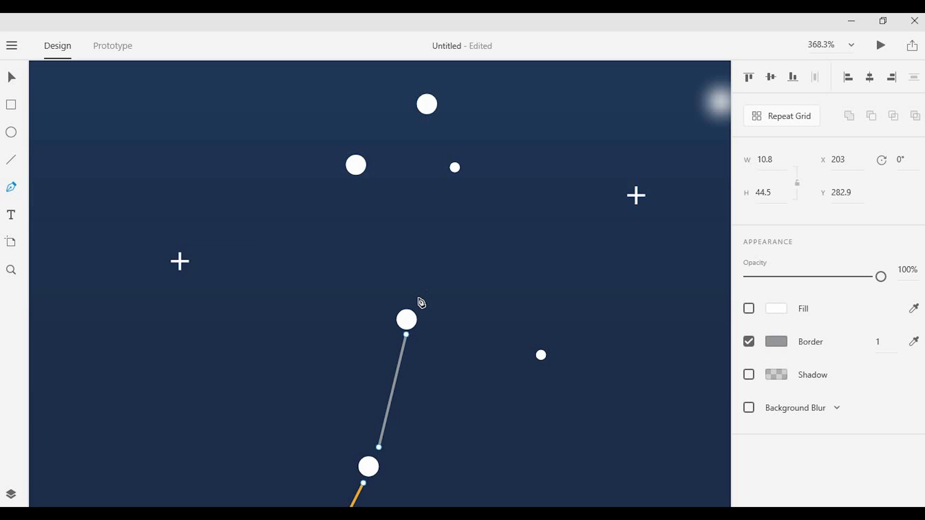
left_click(413, 302)
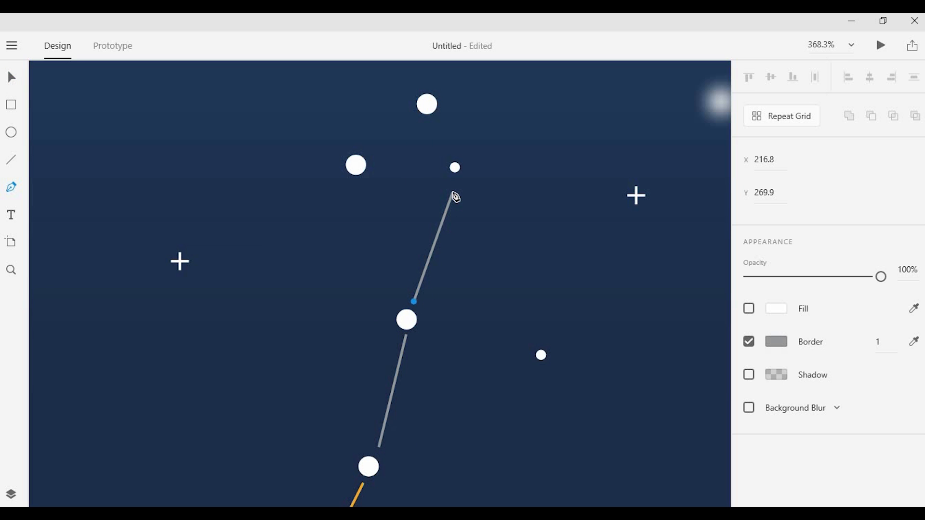
scroll(446, 212, "down", 5)
scroll(458, 260, "down", 1)
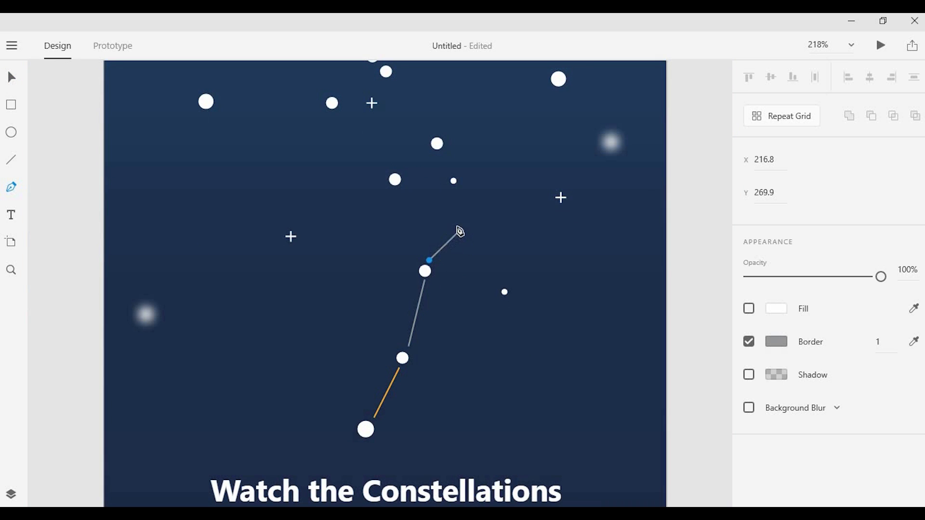
scroll(404, 250, "up", 1)
scroll(401, 248, "up", 5)
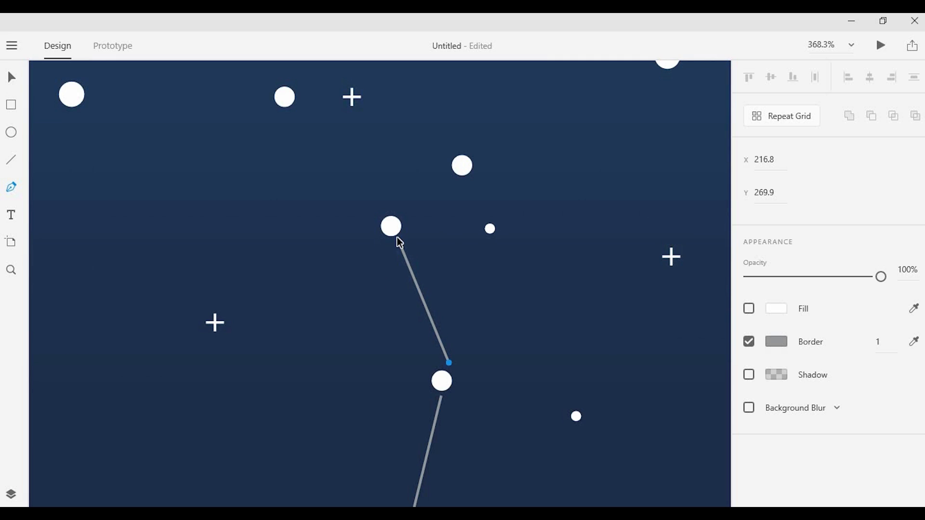
Connect the remaining upper constellation dots with straight lines, closing the four-sided dipper bowl.
left_click(405, 217)
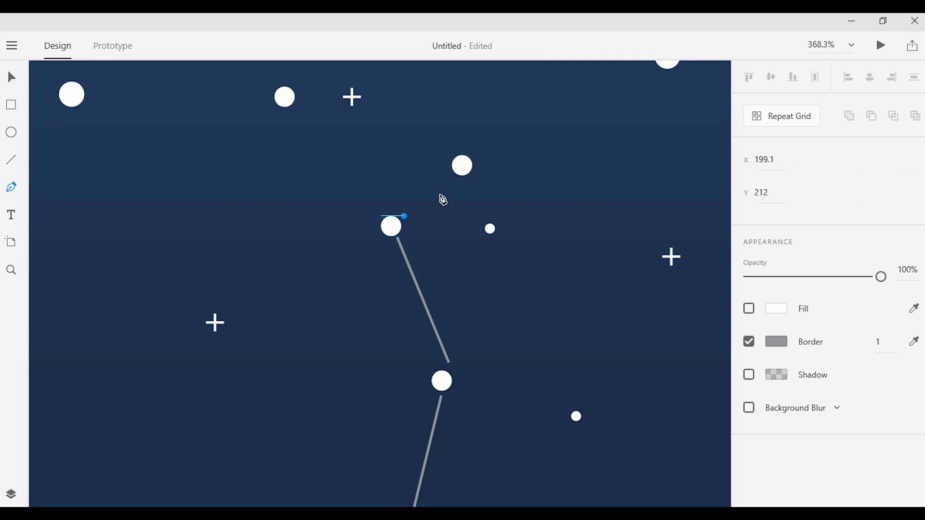
left_click(12, 161)
scroll(454, 166, "up", 3)
left_click_drag(380, 301, 296, 191)
left_click_drag(459, 233, 388, 143)
scroll(387, 139, "up", 5)
left_click_drag(339, 137, 186, 309)
key("ctrl+z")
key("v")
left_click(334, 285)
Change the border colour of all constellation lines to the same orange as the lowest line.
scroll(334, 285, "down", 6)
scroll(381, 310, "down", 1)
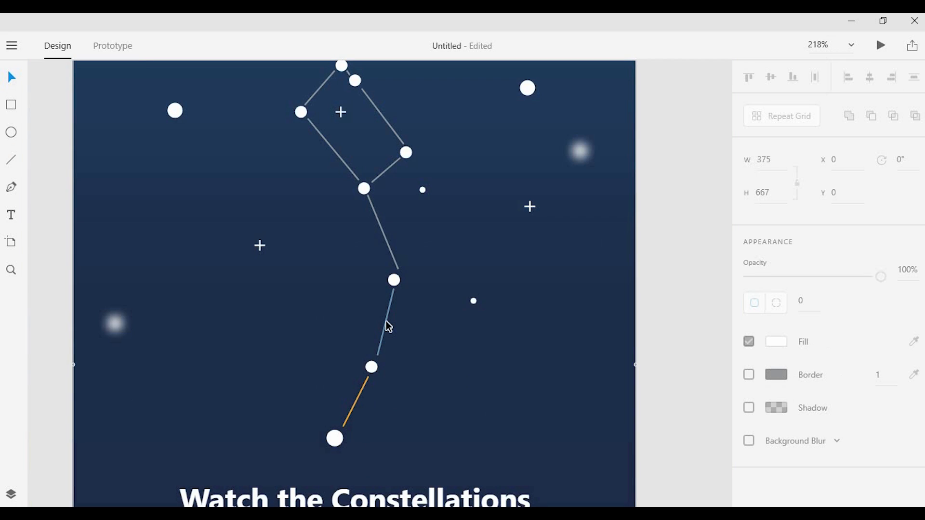
left_click(386, 321)
left_click(387, 240, "shift")
left_click(388, 169, "shift")
left_click(384, 119, "shift")
left_click(321, 135, "shift")
left_click(316, 91, "shift")
scroll(348, 68, "up", 3)
scroll(391, 206, "down", 3)
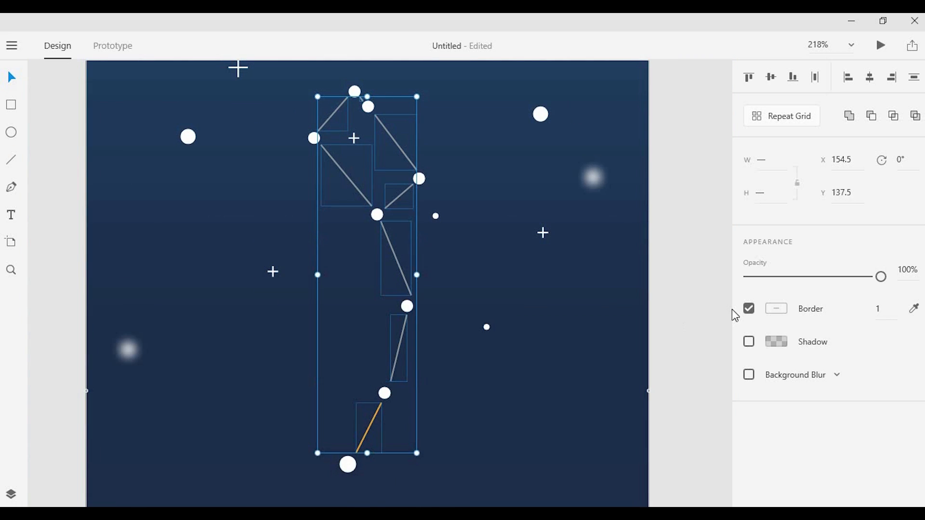
left_click(777, 309)
left_click(639, 407)
left_click(891, 318)
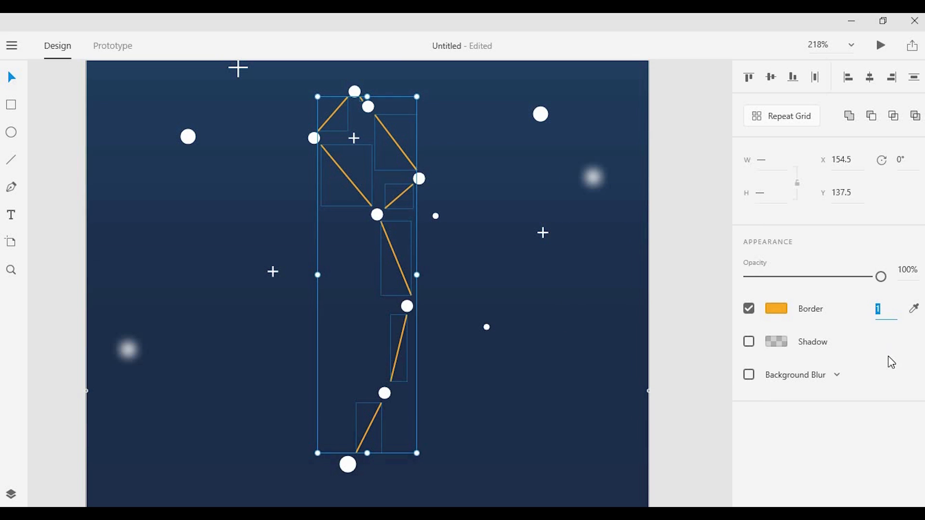
left_click(659, 155)
Copy the "Watch the Constellations" title above the constellation, change its text to "Little Dipper" and shift it towards the right edge.
scroll(660, 155, "down", 3)
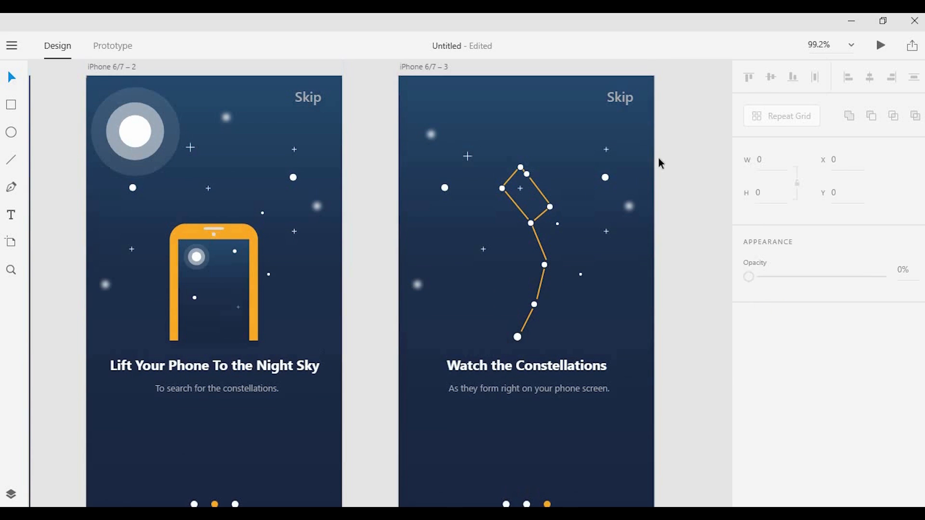
left_click(553, 367)
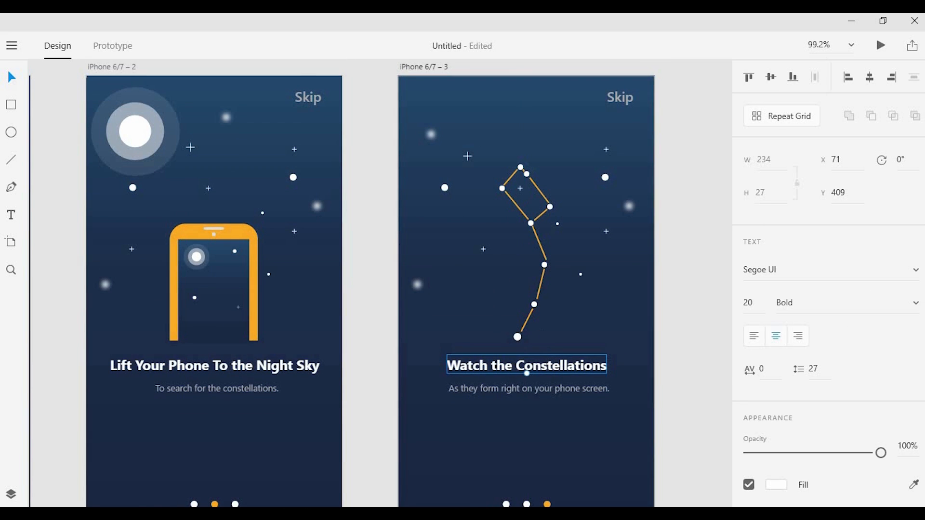
left_click_drag(539, 161, 483, 220)
left_click_drag(484, 427, 504, 188, "alt")
scroll(483, 180, "up", 5)
double_click(503, 188)
type("Little Dipper")
key("Escape")
left_click_drag(503, 188, 594, 185)
Duplicate the "Little Dipper" label to its left, change the copy's text to "Found:" and give it a lighter font weight.
left_click_drag(574, 189, 401, 194, "alt")
double_click(401, 193)
type("Found:")
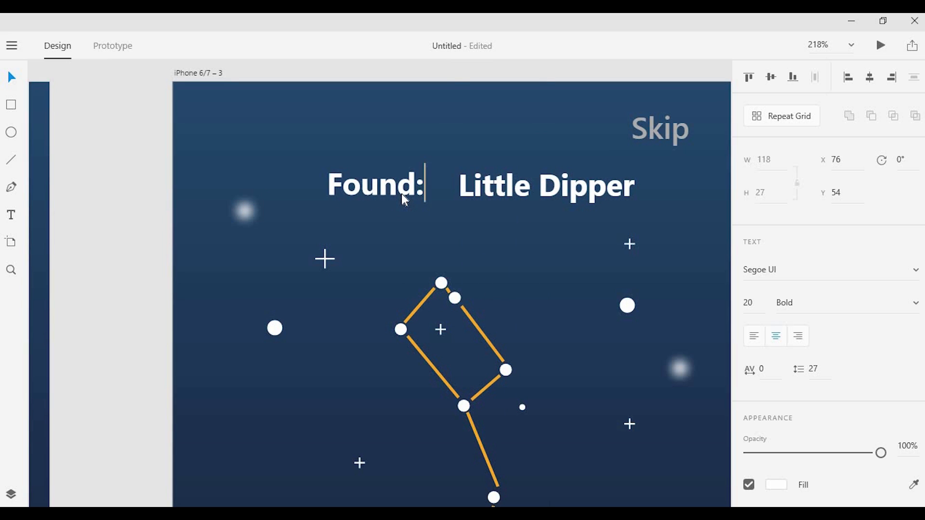
key("Escape")
left_click(916, 304)
left_click(807, 354)
Place "Found:" right beside "Little Dipper", group the two labels and centre the group horizontally on the third screen.
left_click_drag(402, 197, 414, 198)
left_click(549, 182, "shift")
key("ctrl+g")
left_click_drag(542, 183, 505, 184)
key("shift+c")
left_click(525, 213)
scroll(525, 214, "down", 4)
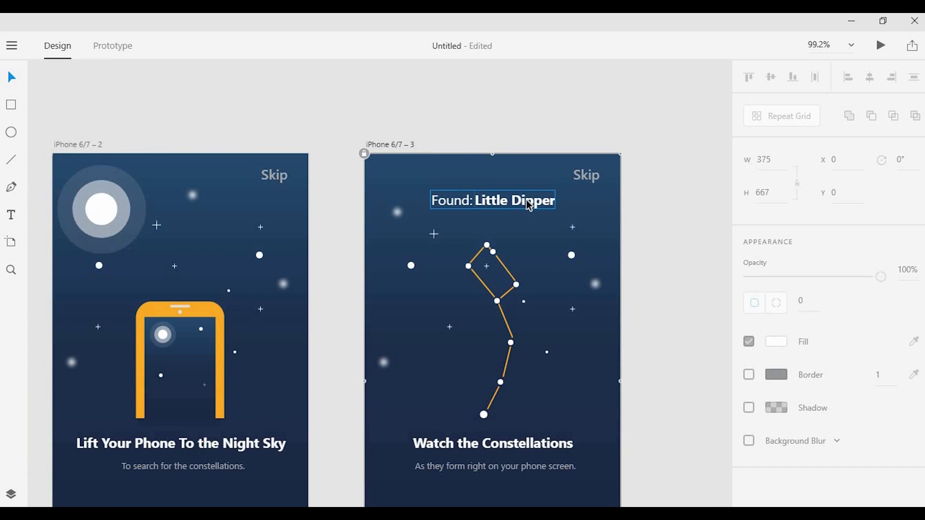
left_click(630, 203)
Copy the second screen's title down to just above its page dots and change the copy's text to "right".
scroll(630, 203, "down", 1)
left_click_drag(564, 258, 588, 213)
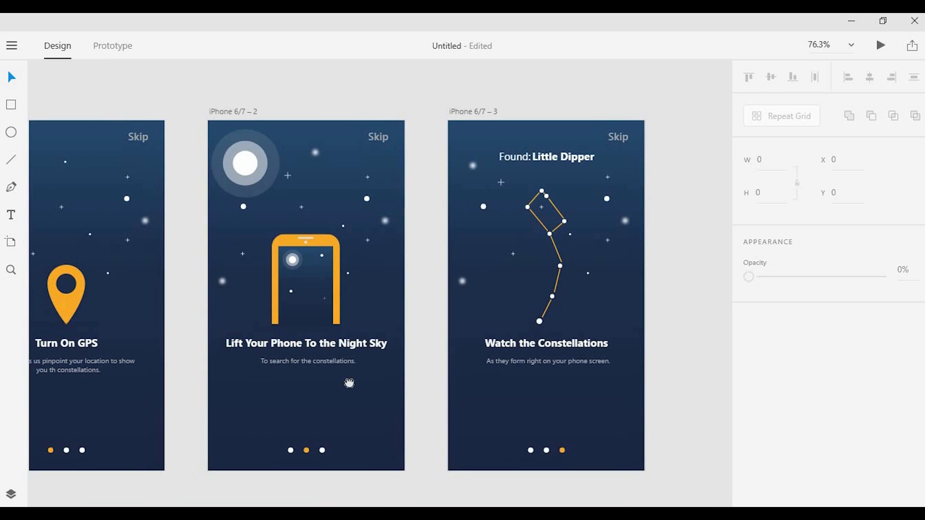
left_click_drag(333, 440, 392, 400)
scroll(411, 339, "up", 2)
left_click_drag(417, 271, 432, 413)
double_click(432, 413)
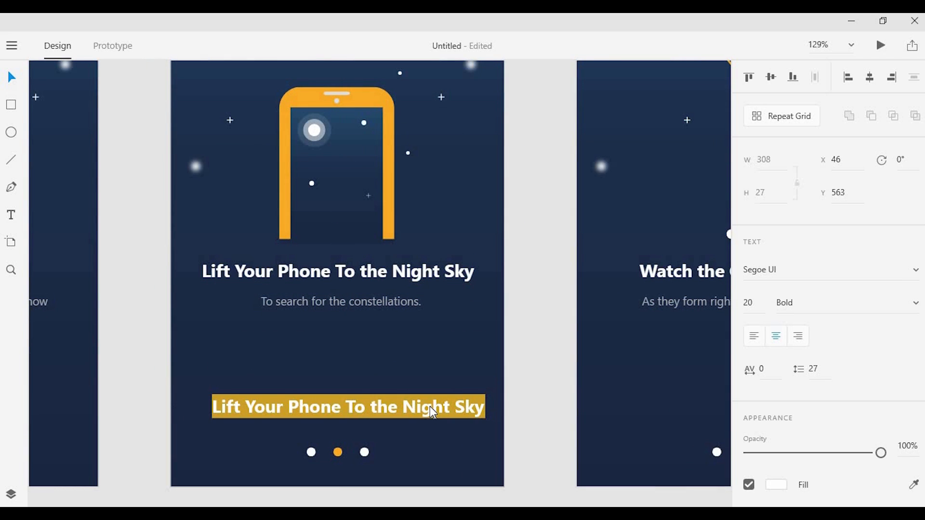
type("rigt")
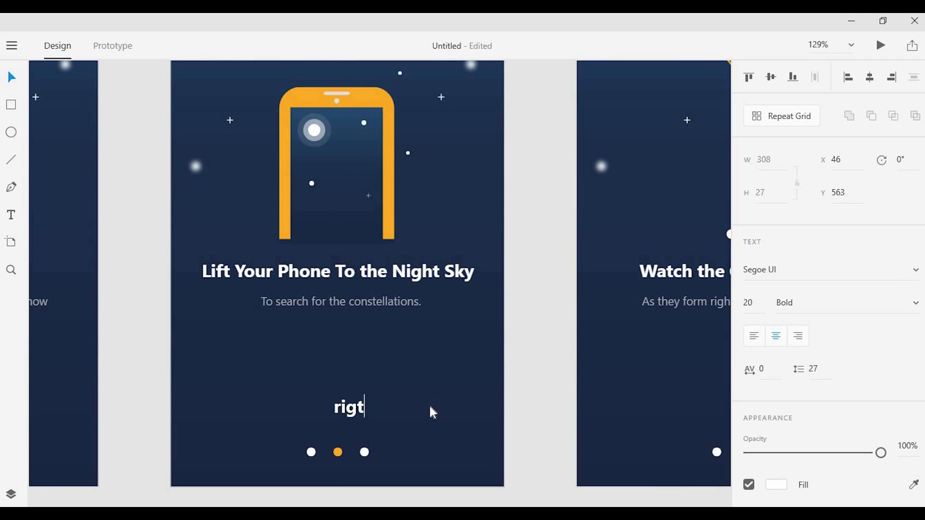
key("BackSpace")
type("ht")
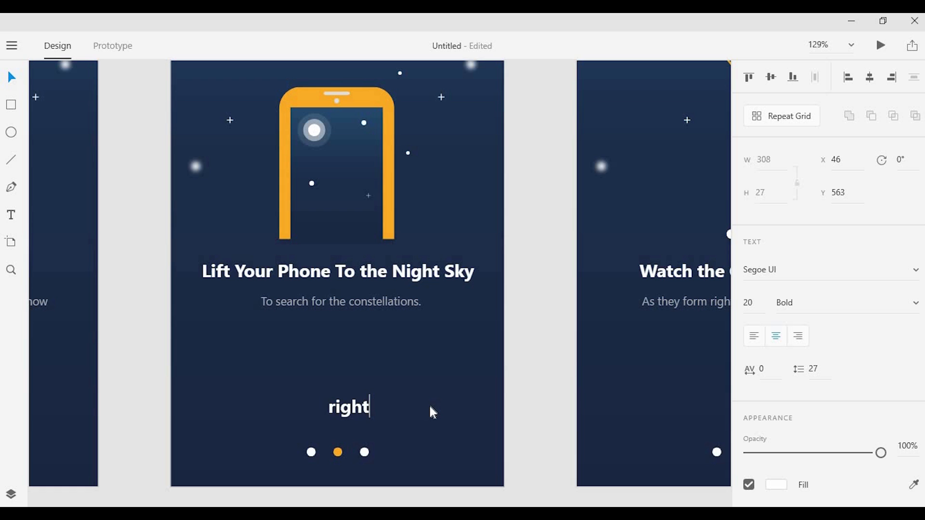
key("Escape")
Set the "right" text's font to Linearicons-Free to turn it into an arrow icon.
left_click(768, 269)
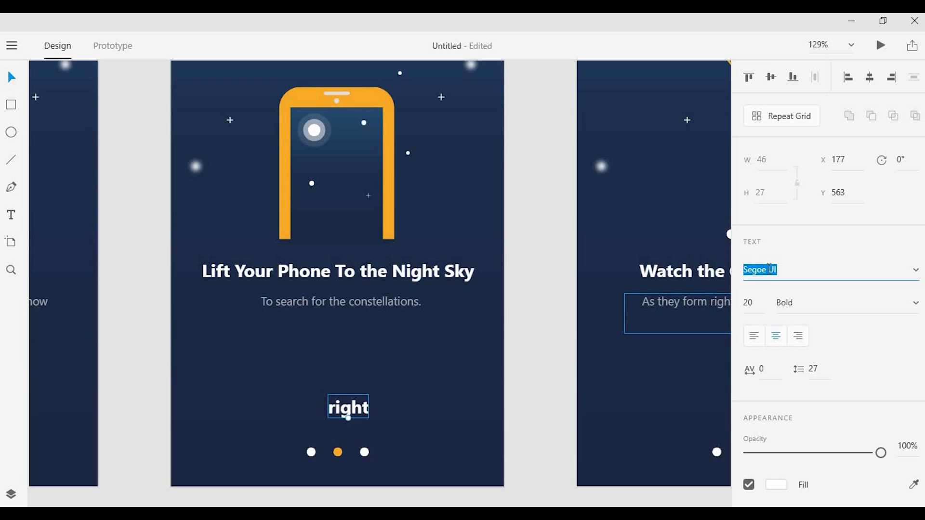
type("Linearicons-Free")
left_click(384, 393)
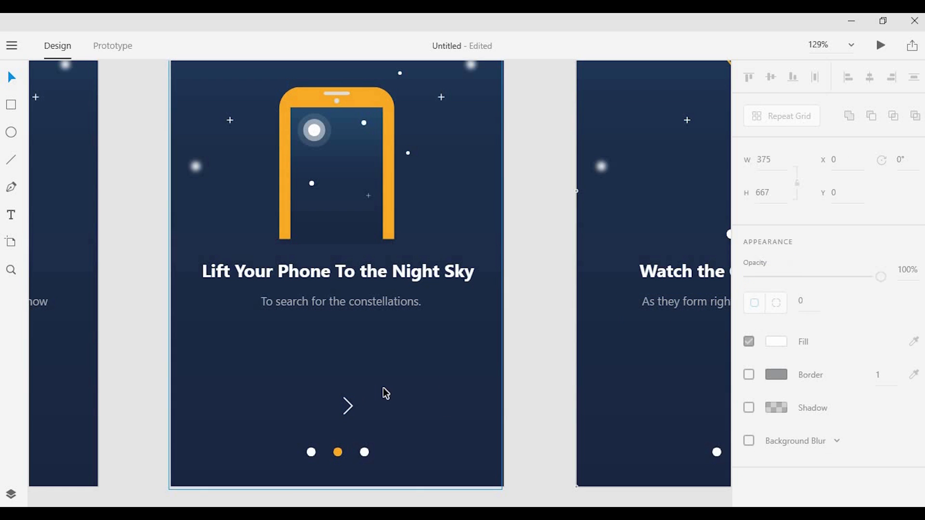
Move the arrow to X 343, Y 618 and place a copy rotated 180° at X 13, Y 618.
left_click_drag(347, 407, 485, 458)
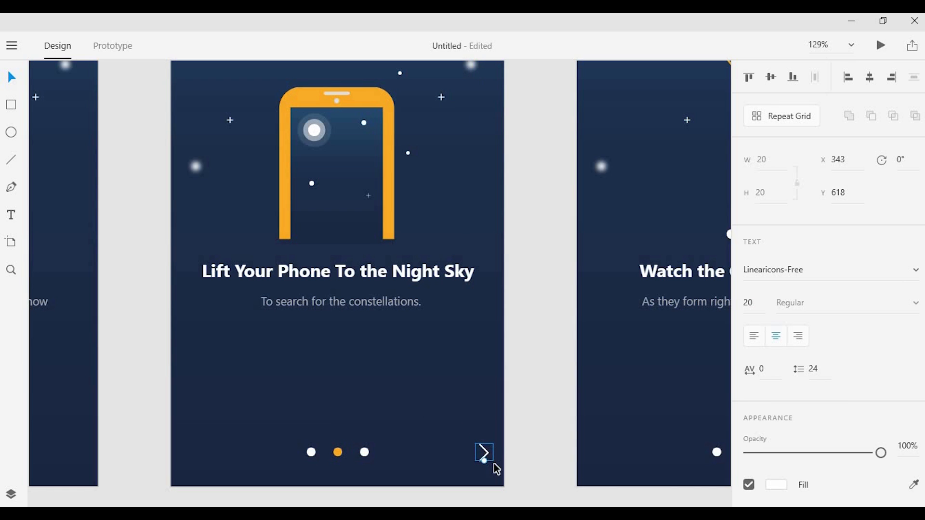
left_click_drag(488, 464, 492, 410)
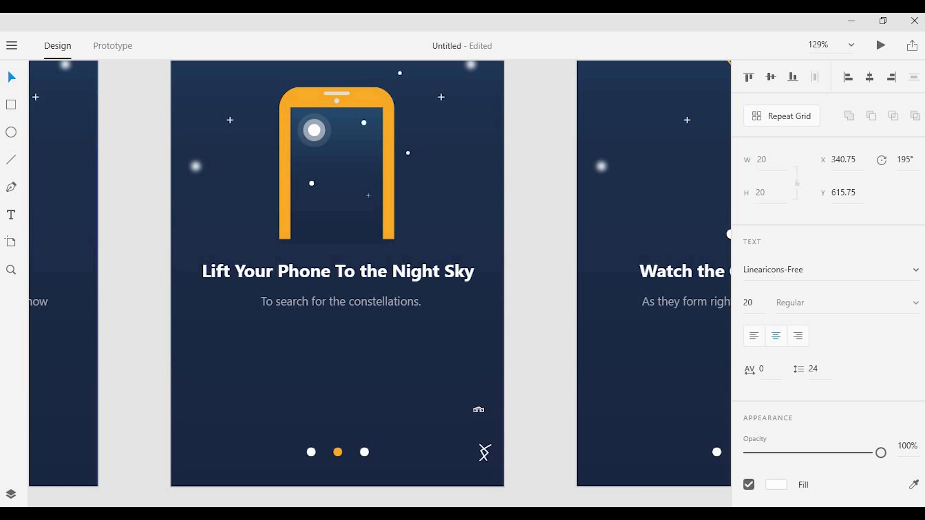
left_click_drag(484, 444, 191, 477)
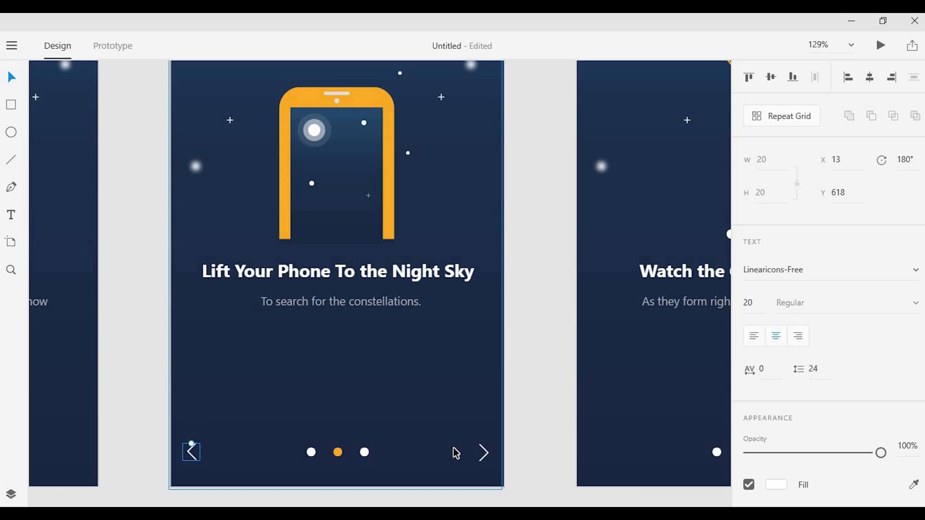
Copy both navigation arrows from the second screen to the third screen.
left_click(487, 456, "shift")
scroll(549, 399, "down", 5)
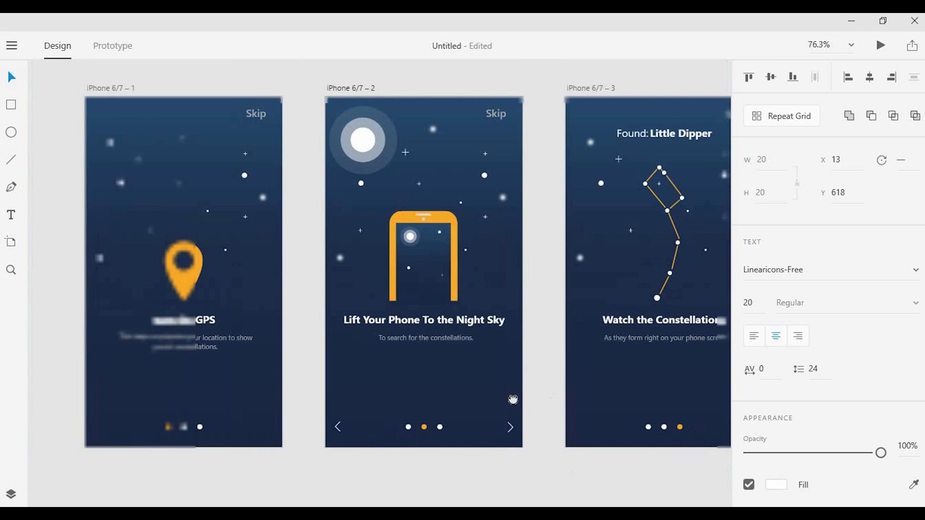
scroll(482, 410, "right", 3)
left_click(466, 433)
key("ctrl+v")
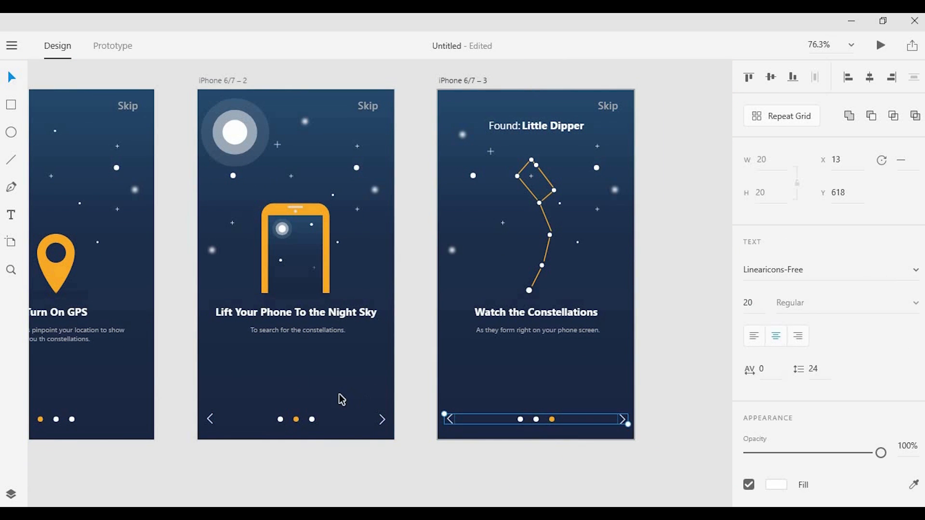
Copy only the forward arrow from the second screen to the first screen.
scroll(450, 393, "left", 5)
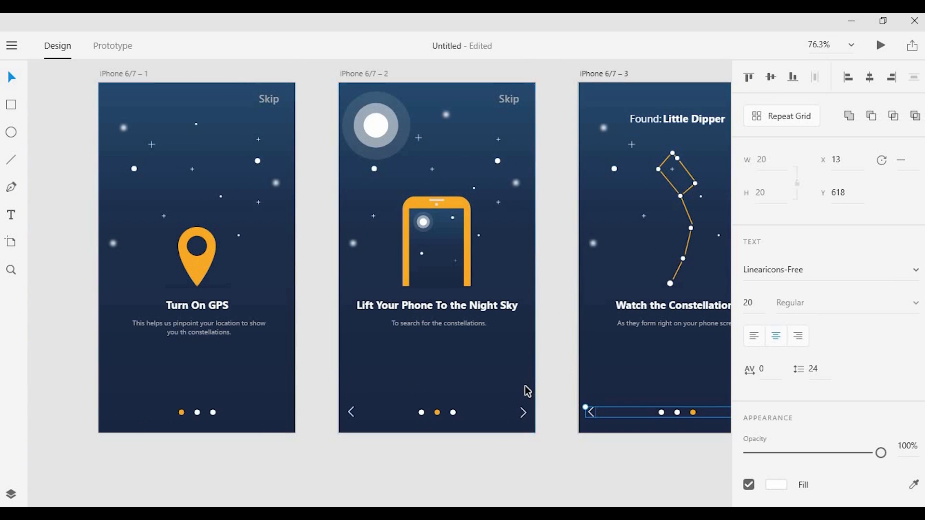
left_click(519, 414)
left_click(523, 415)
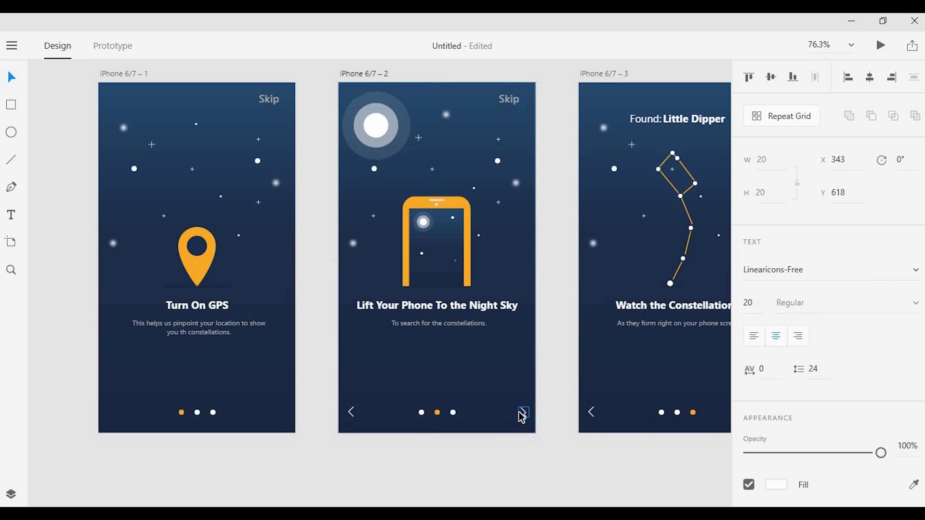
left_click(269, 413)
key("ctrl+v")
scroll(304, 365, "down", 3)
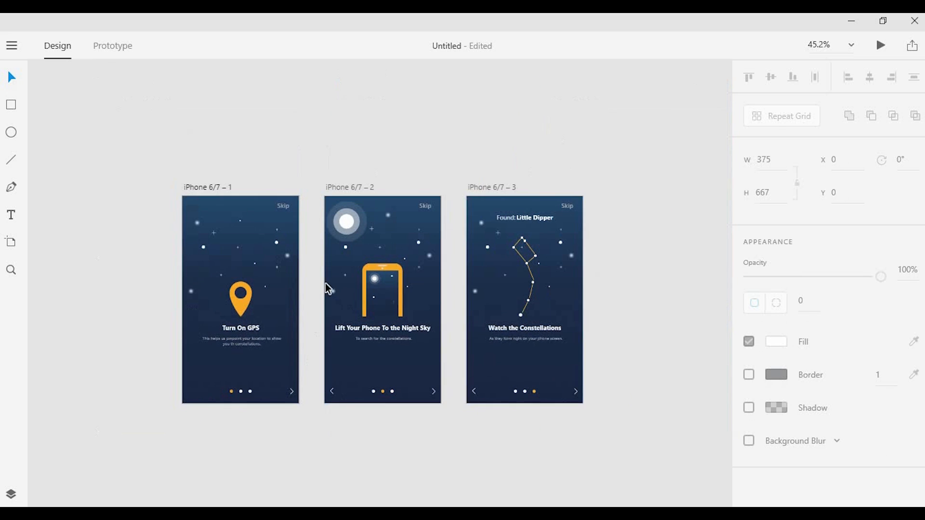
scroll(308, 274, "left", 3)
left_click(300, 189)
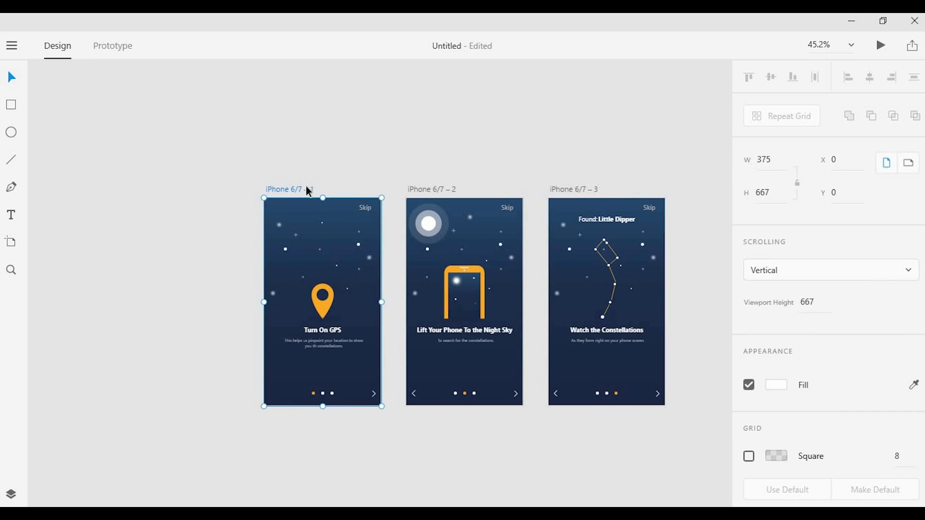
left_click(334, 319)
left_click(323, 376)
scroll(334, 371, "up", 5)
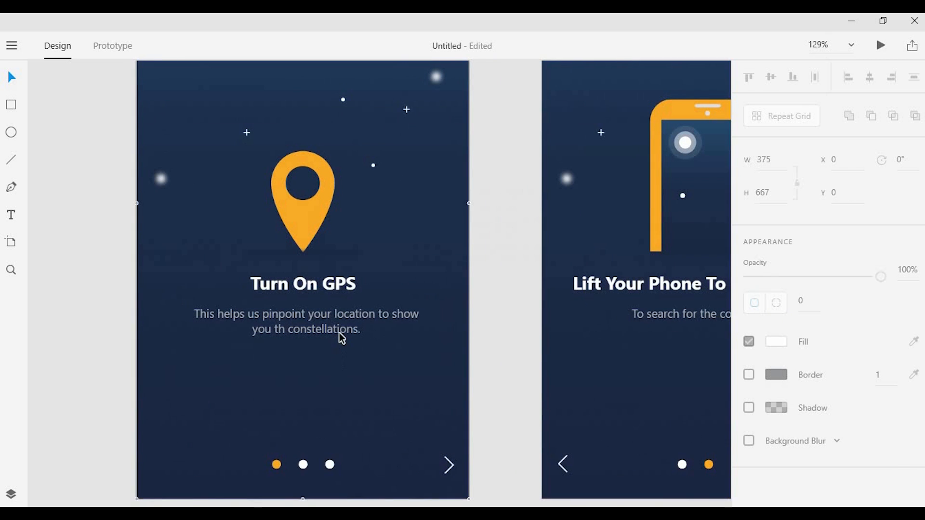
left_click(336, 347)
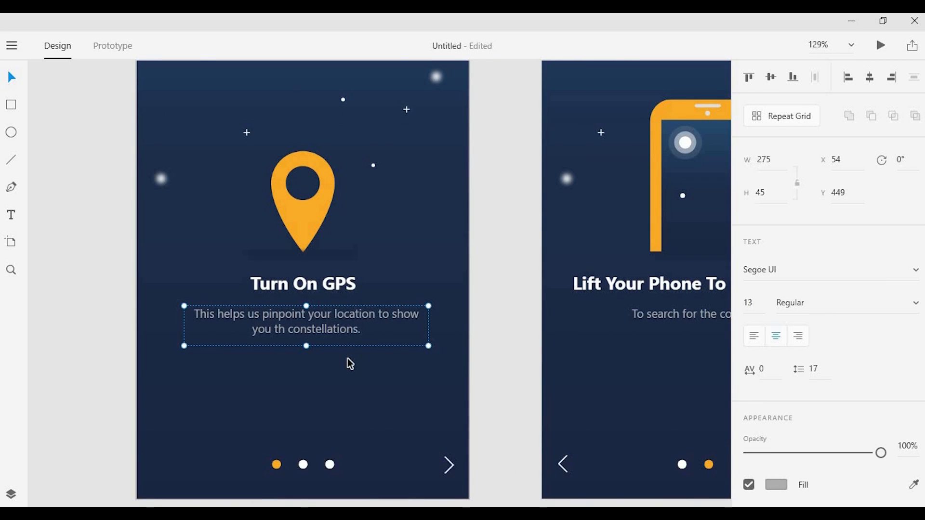
left_click(306, 412)
Try to draw an ellipse about 107 wide and 39 high below the GPS description.
key("e")
scroll(266, 414, "up", 3)
left_click_drag(288, 378, 448, 436)
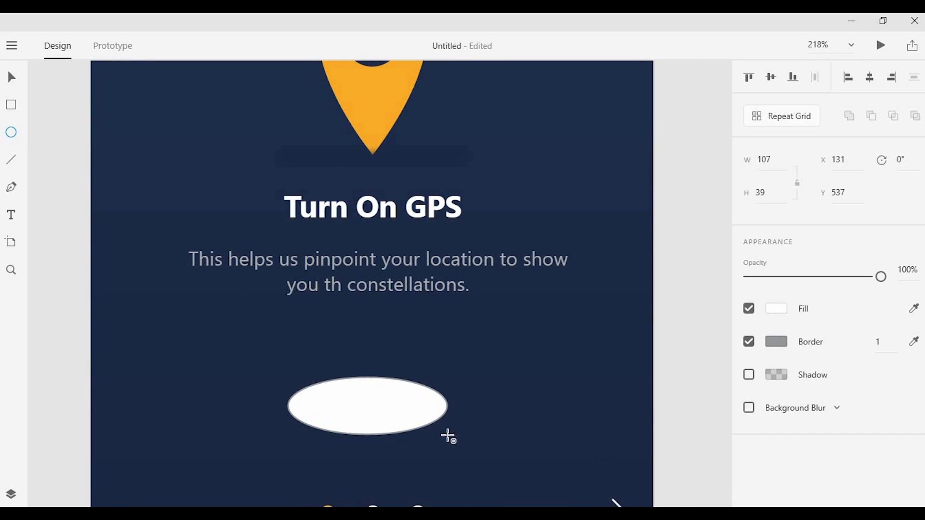
key("ctrl+z")
Draw a rectangle about 191 by 42 below the GPS description and round its corners to a 21 radius.
left_click(11, 105)
left_click_drag(239, 369, 525, 432)
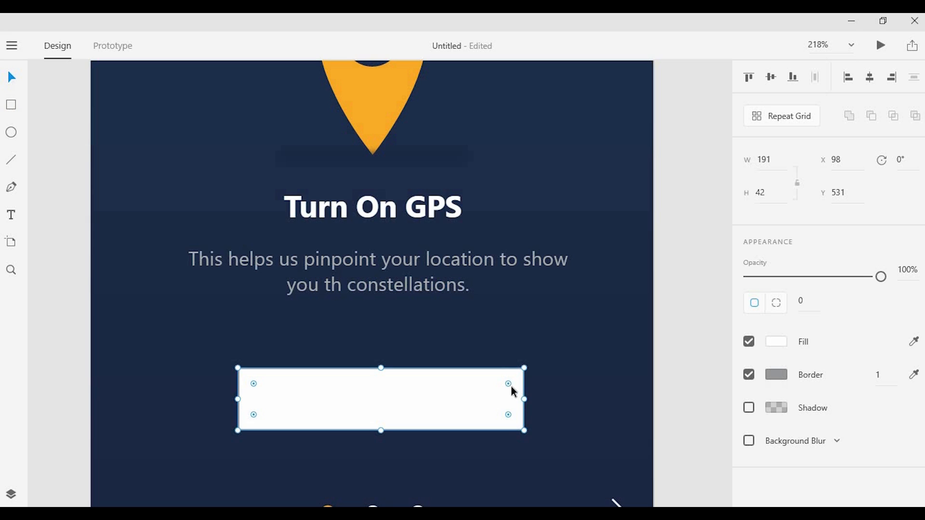
left_click_drag(508, 383, 492, 427)
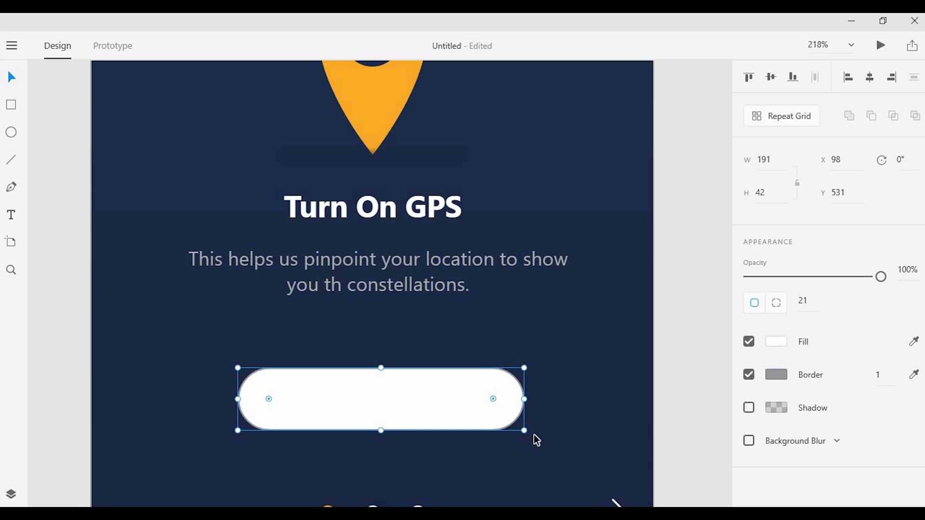
Remove the rounded rectangle's border, shrink it to about 43 by 20 and centre it horizontally below the GPS description.
left_click(749, 375)
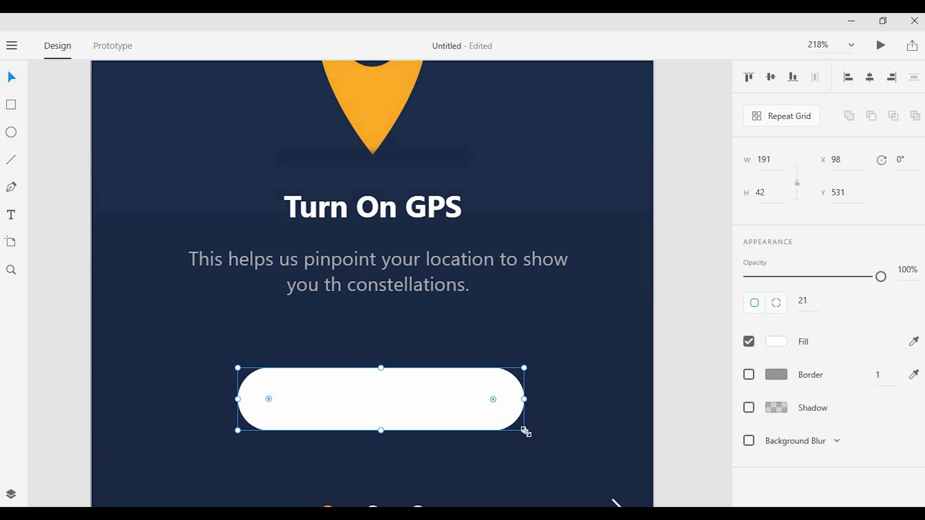
left_click_drag(514, 430, 363, 428)
scroll(297, 421, "up", 3)
scroll(296, 418, "up", 1)
key("Right")
key("Right")
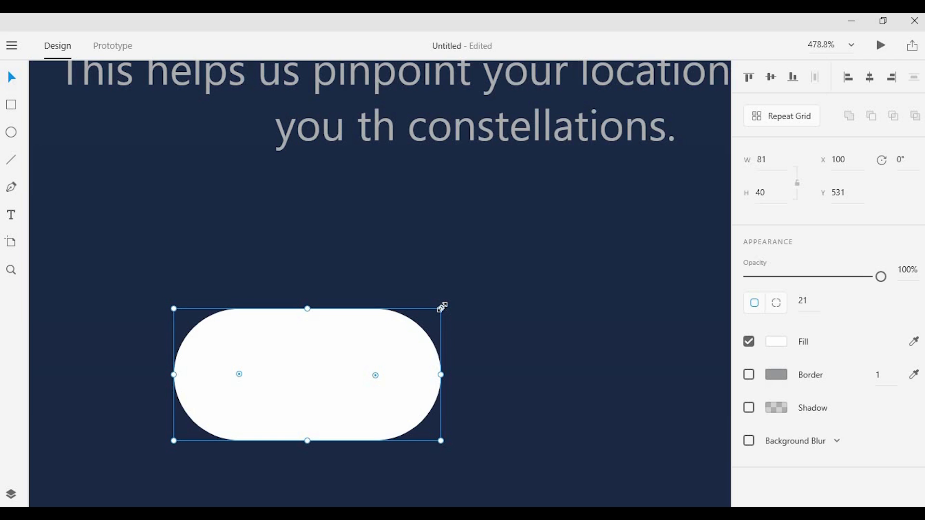
left_click_drag(444, 316, 441, 379)
left_click_drag(410, 414, 428, 434)
left_click_drag(458, 403, 459, 361)
left_click(512, 275)
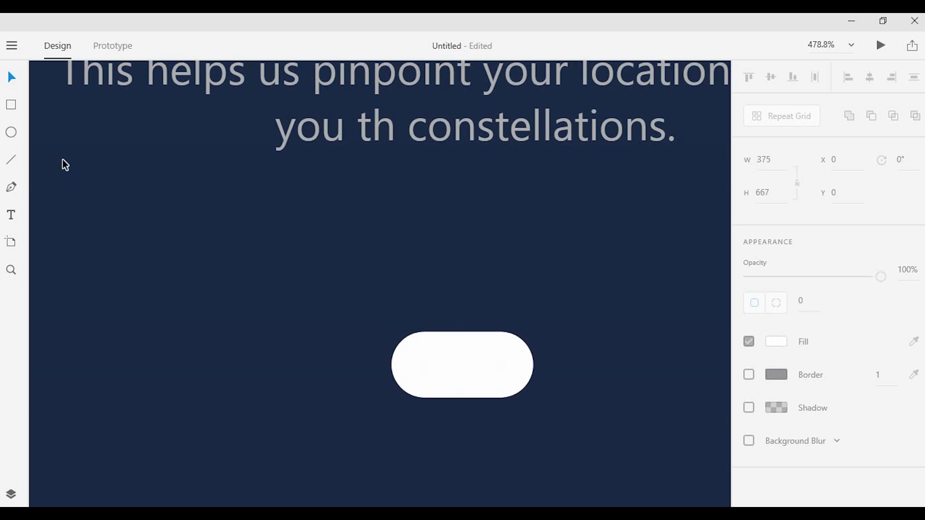
Draw a circle about 23 wide over the right end of the rounded rectangle and align both along their vertical middles.
left_click(12, 132)
left_click_drag(467, 332, 536, 408)
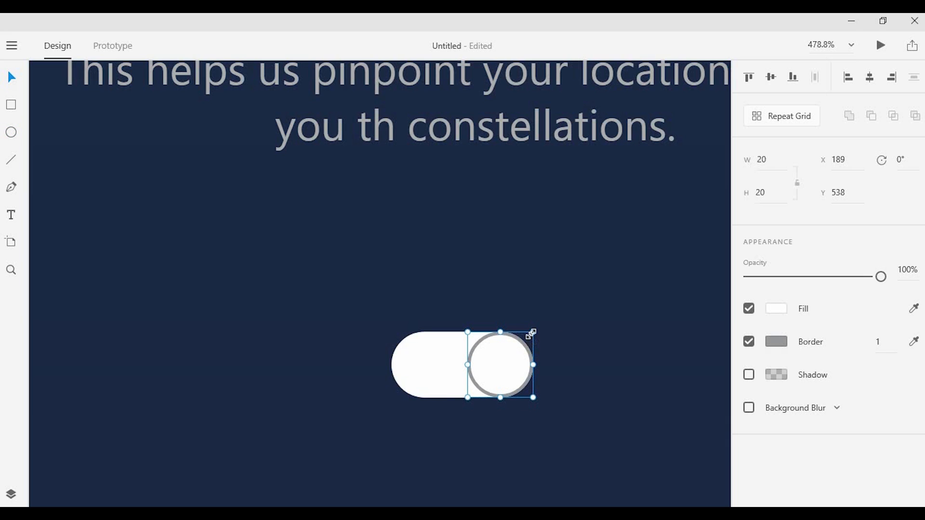
left_click_drag(544, 327, 543, 322)
left_click_drag(505, 374, 505, 380)
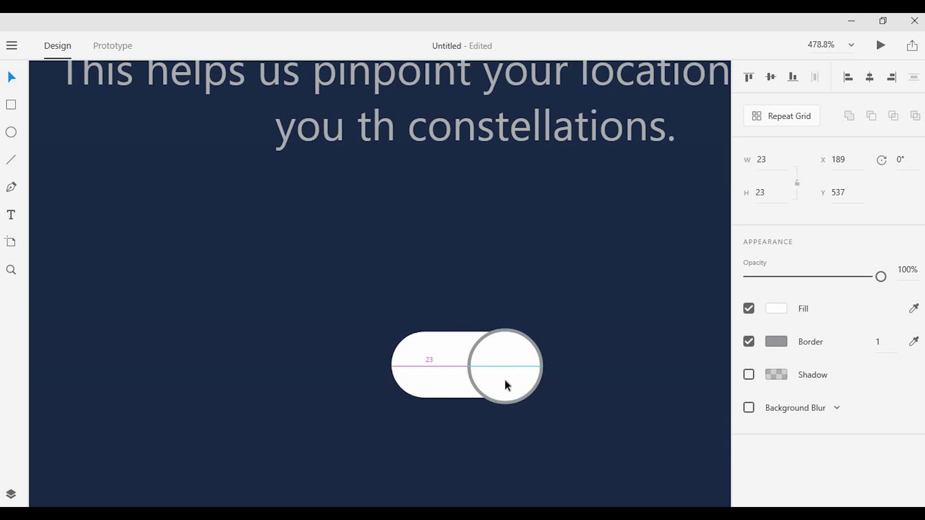
left_click(430, 366, "shift")
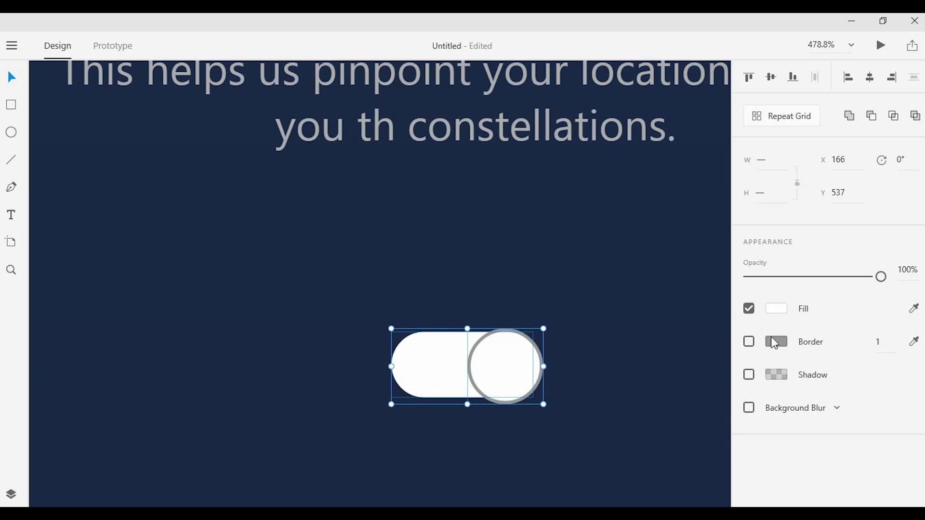
left_click(771, 77)
left_click(514, 293)
scroll(511, 384, "up", 2)
Remove the circle's border and fill it with the saved orange swatch #F8A926.
left_click(511, 384)
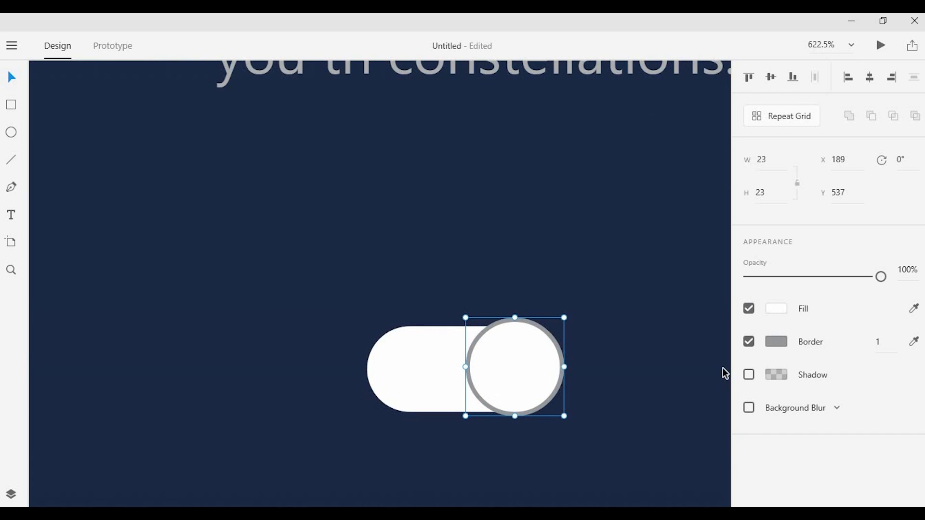
left_click(749, 342)
left_click(776, 309)
left_click(638, 408)
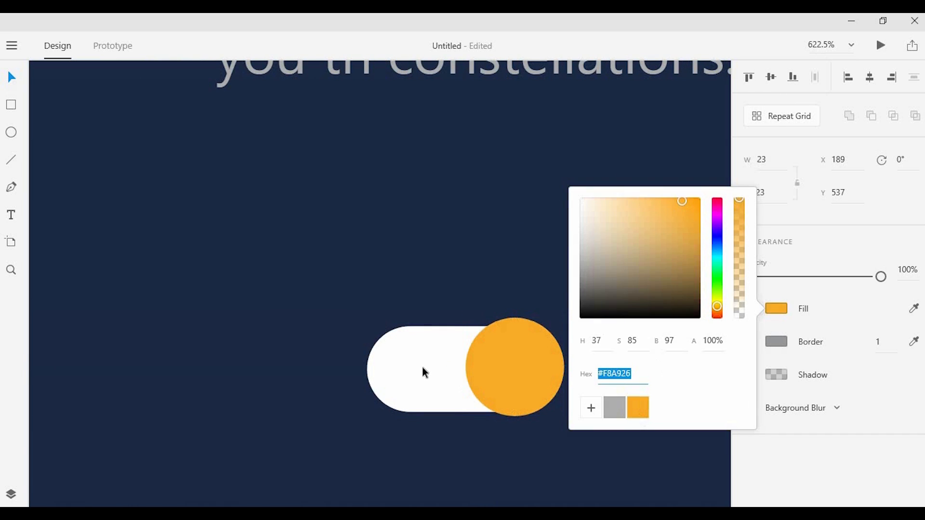
Fill the rounded rectangle with the lighter blue sampled from the upper sky of the first screen.
left_click(422, 366)
scroll(453, 328, "down", 3)
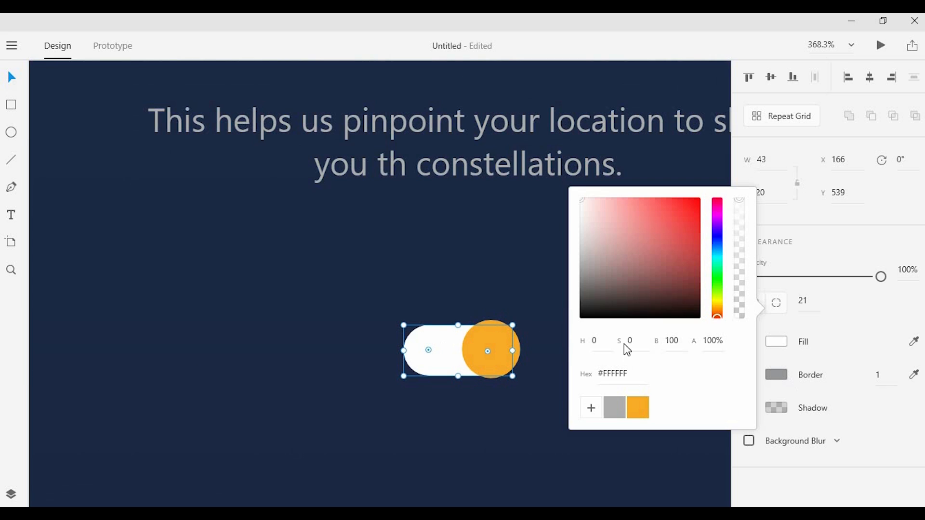
scroll(447, 295, "down", 5)
scroll(516, 294, "up", 5)
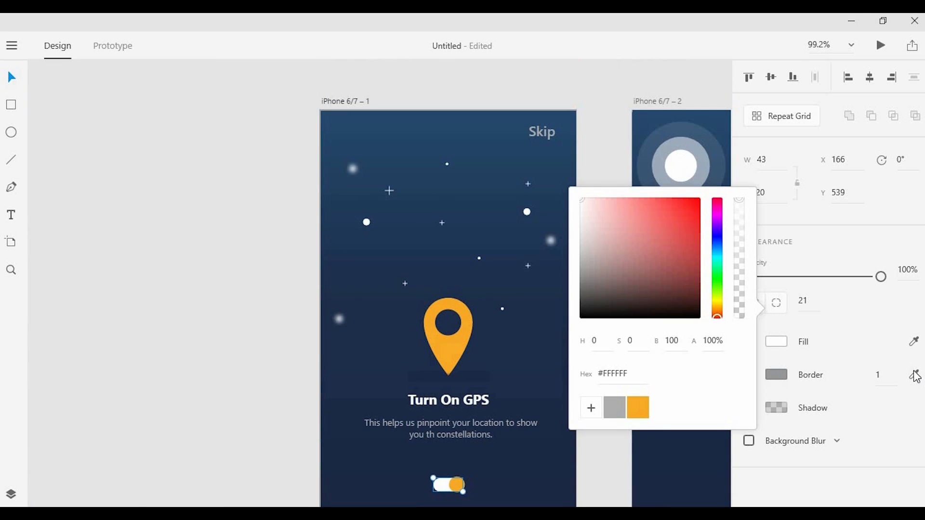
left_click(870, 365)
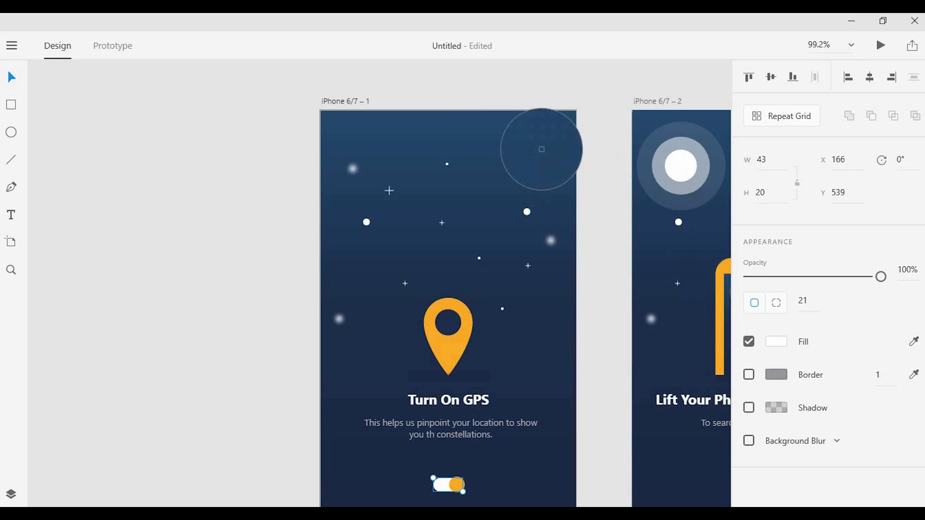
left_click(489, 130)
scroll(467, 338, "down", 3)
left_click(481, 374)
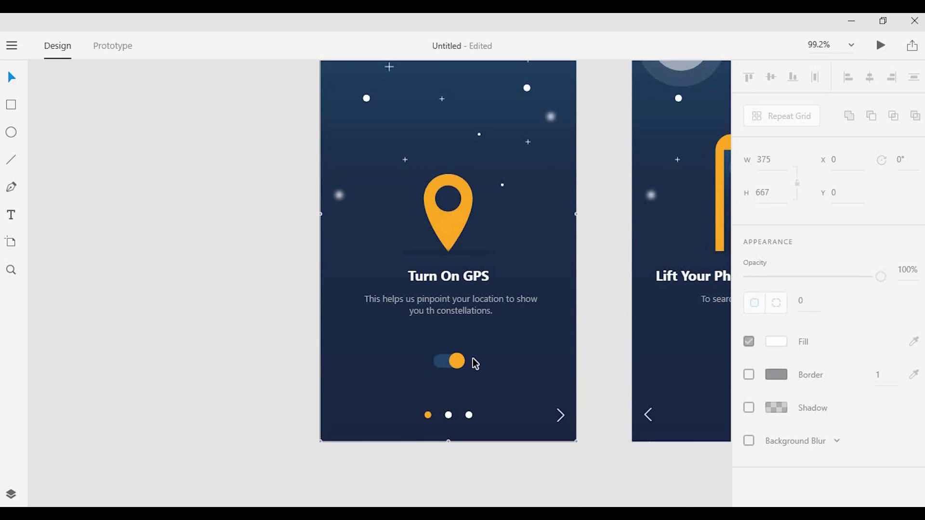
Group the rounded rectangle and orange circle into one toggle and centre the group horizontally on the screen.
scroll(473, 358, "up", 4)
left_click_drag(393, 395, 432, 358)
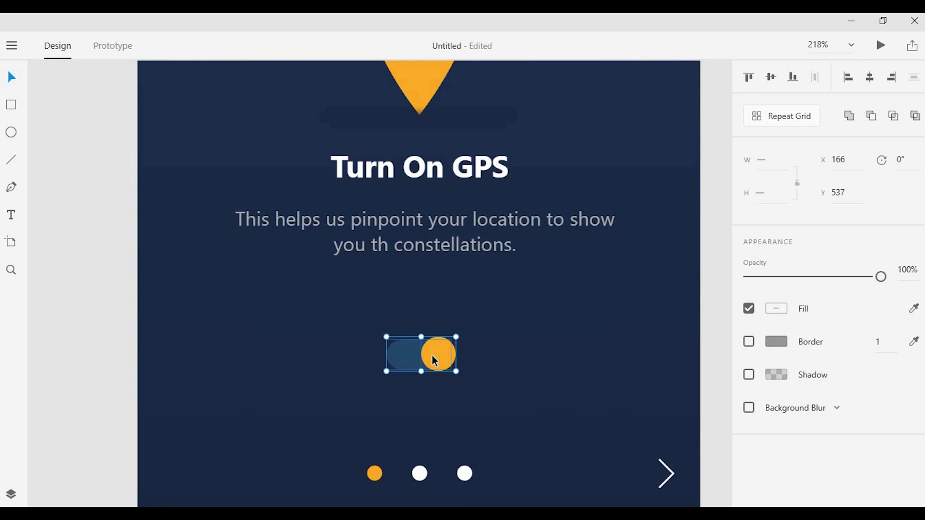
key("ctrl+g")
left_click(462, 340)
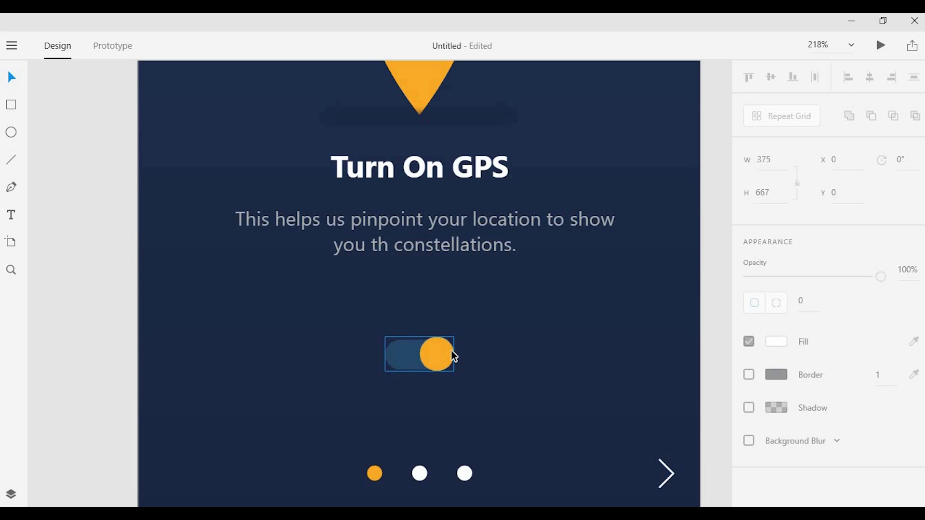
Duplicate the GPS description text and place the copy just above the toggle.
scroll(452, 354, "up", 2)
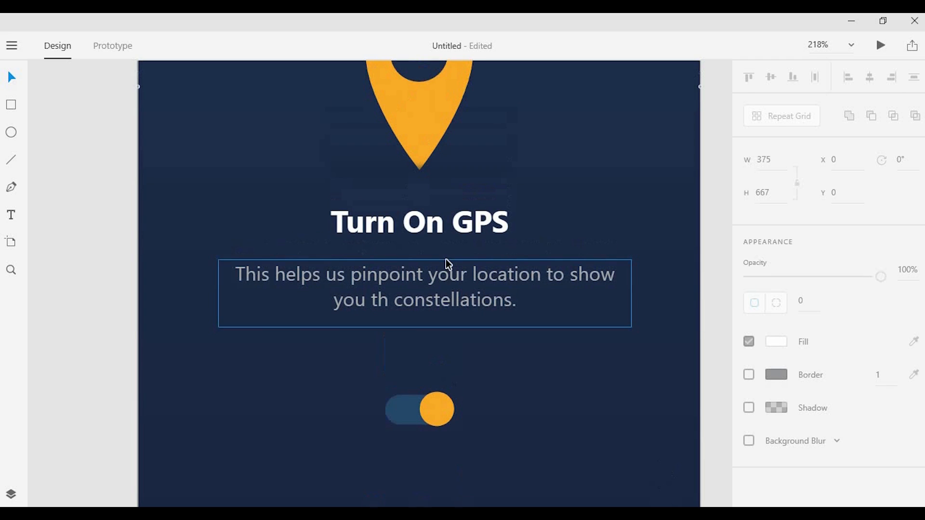
left_click(447, 275)
left_click_drag(447, 276, 443, 363)
Replace the copied text with "Enable GPS", then fit its text box to about 73 by 19 and centre it horizontally.
double_click(444, 364)
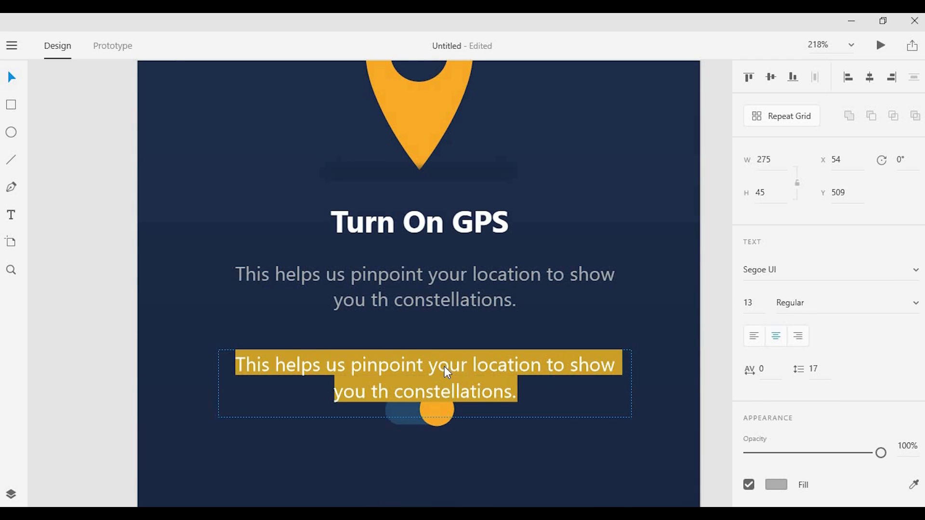
type("d")
type("a")
key("BackSpace")
type("nable GPS")
key("Escape")
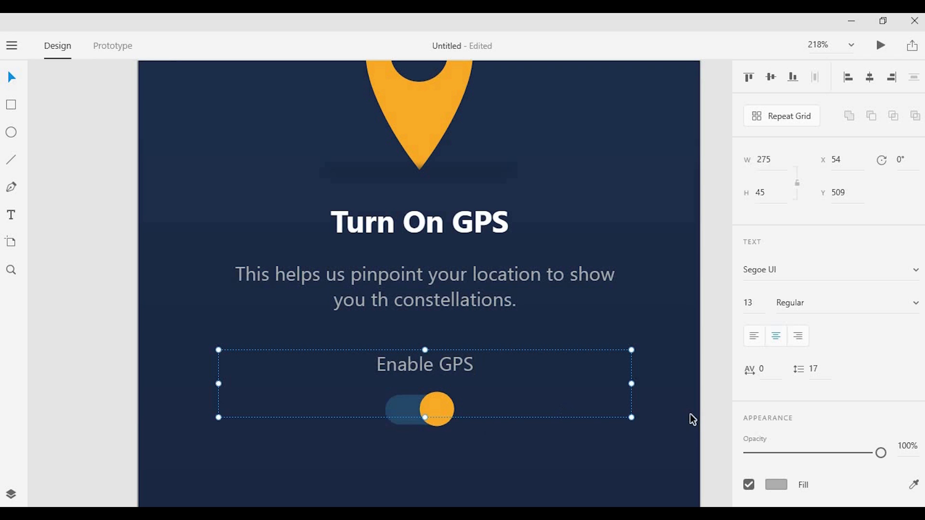
left_click_drag(632, 418, 328, 379)
key("shift+c")
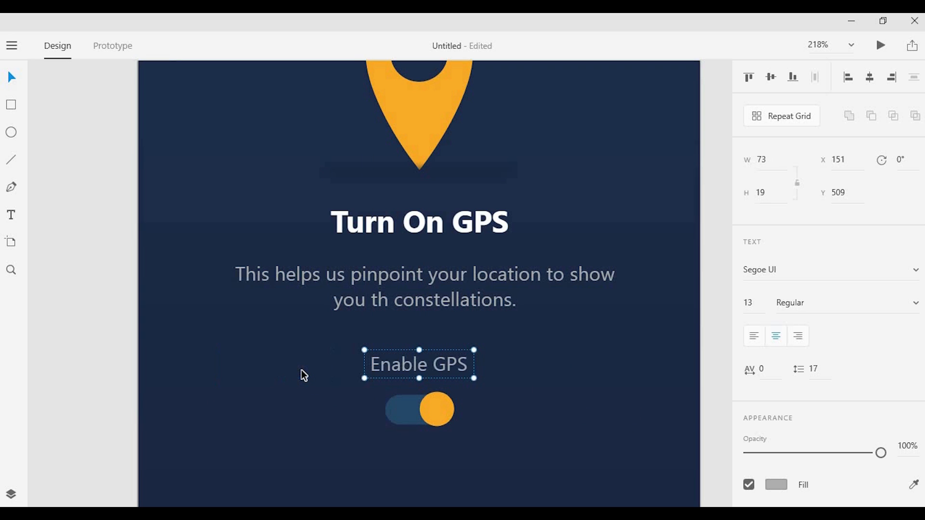
Make the "Enable GPS" label white and set its font weight to Semibold.
left_click(771, 485)
left_click_drag(660, 308, 516, 187)
left_click(511, 241)
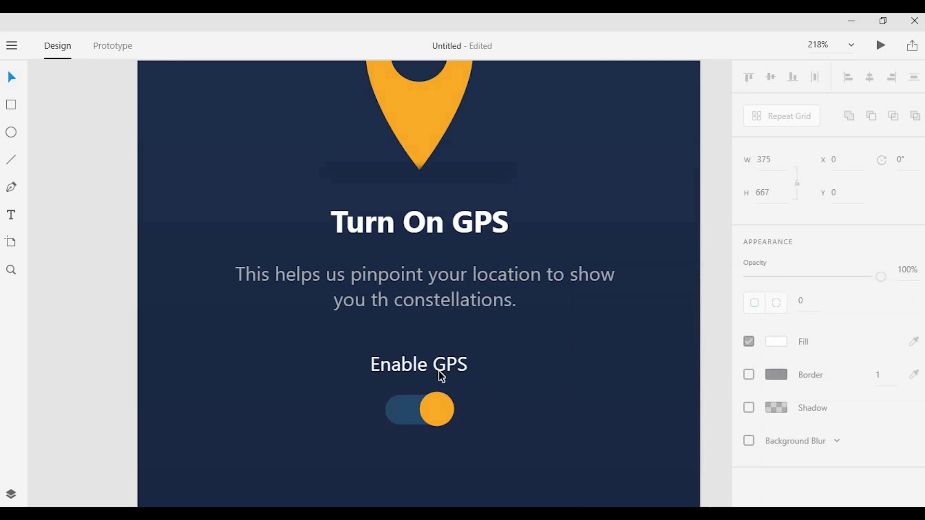
left_click(441, 374)
left_click(916, 304)
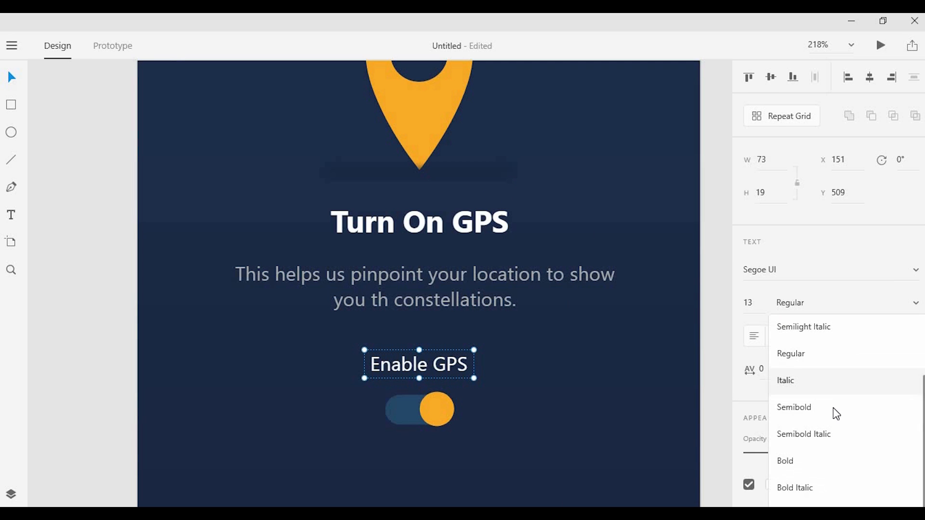
left_click(795, 406)
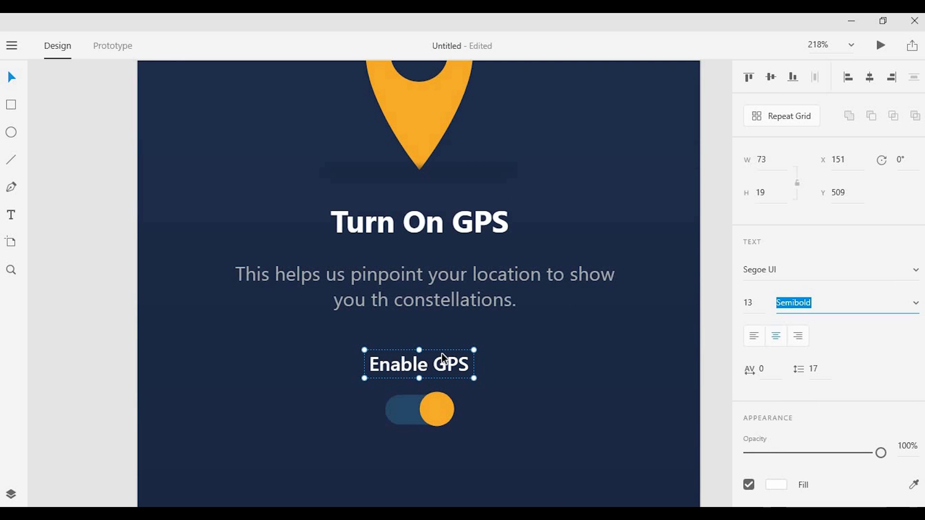
left_click(441, 359)
left_click(540, 354)
left_click(467, 365)
left_click(607, 371)
left_click(418, 369)
Move the "Enable GPS" label and toggle down together so the label sits at Y 522.
left_click(426, 420)
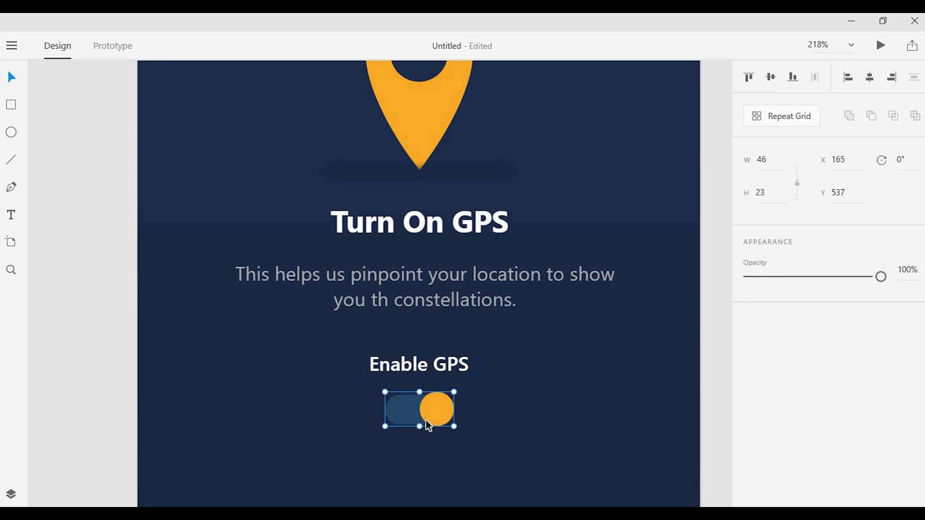
left_click(447, 370, "shift")
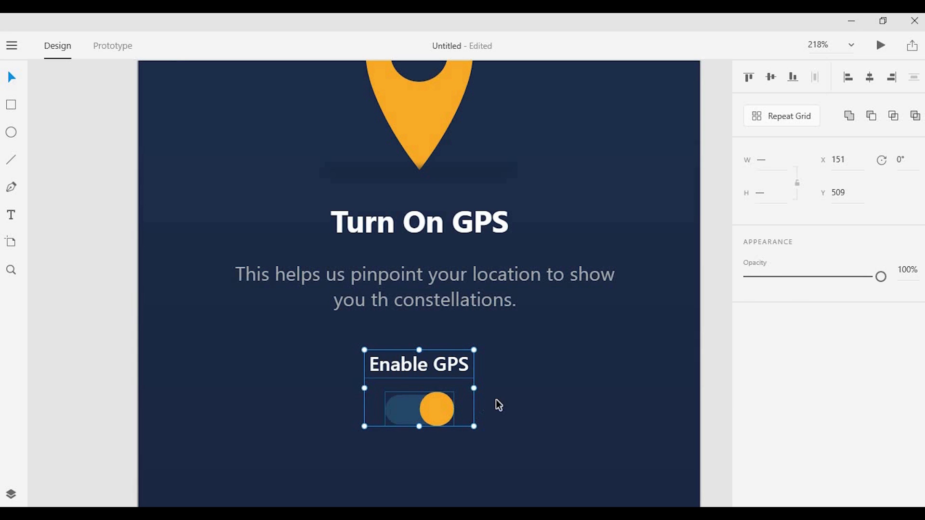
left_click(508, 373)
left_click(432, 364)
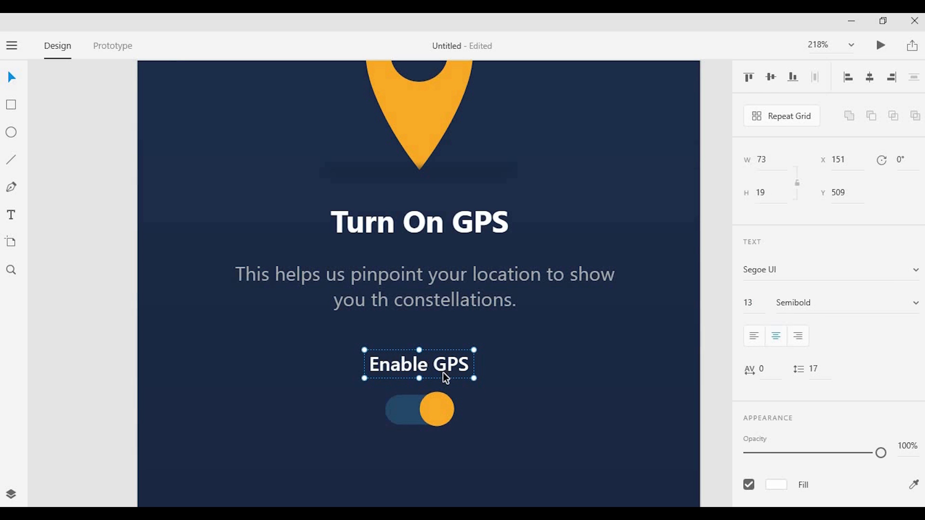
mouse_move(443, 373)
left_mouse_down()
mouse_move(443, 381)
mouse_move(446, 363)
mouse_move(449, 387)
mouse_move(480, 366)
mouse_move(408, 426)
mouse_move(447, 379)
mouse_move(446, 388)
left_mouse_up()
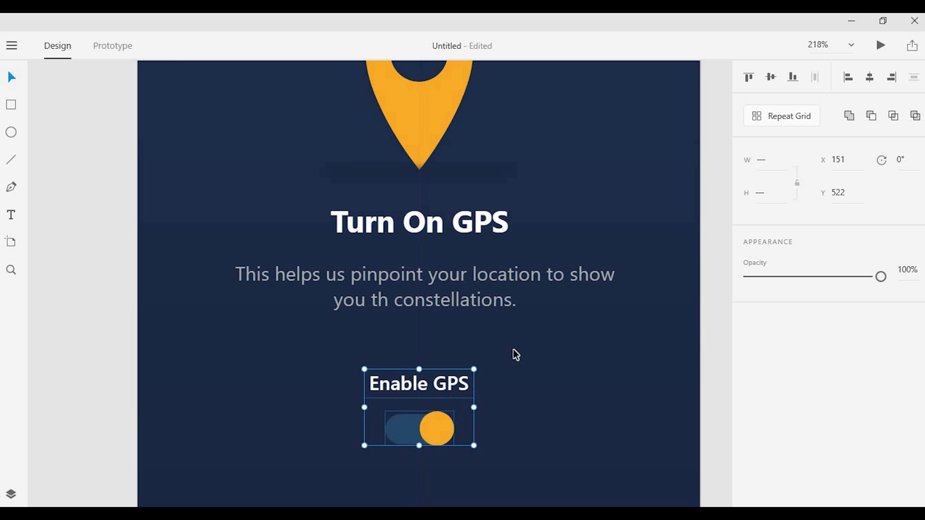
left_click(515, 355)
Duplicate the "Turn On GPS" artboard and place the copy to the left of the original.
scroll(457, 346, "down", 2)
left_click(433, 343)
scroll(460, 346, "down", 3)
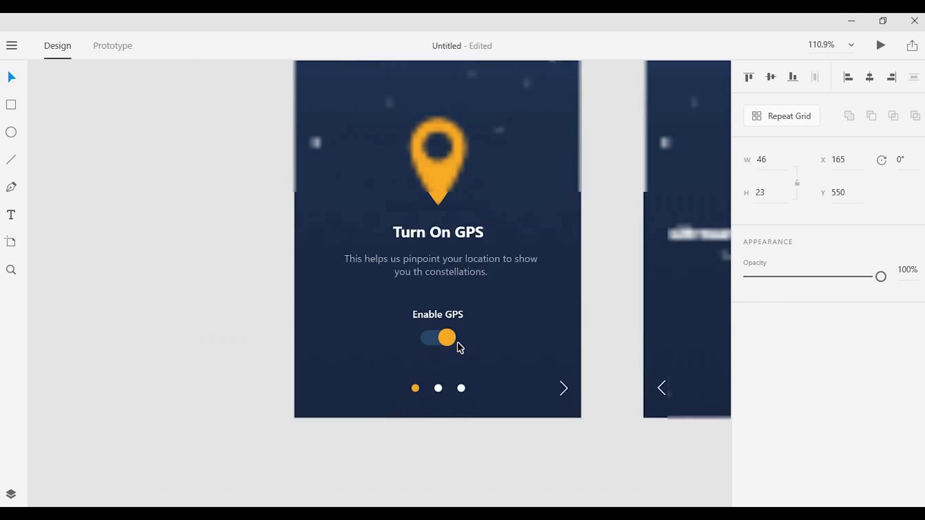
scroll(460, 347, "down", 5)
left_click_drag(404, 153, 261, 179)
scroll(308, 294, "up", 8)
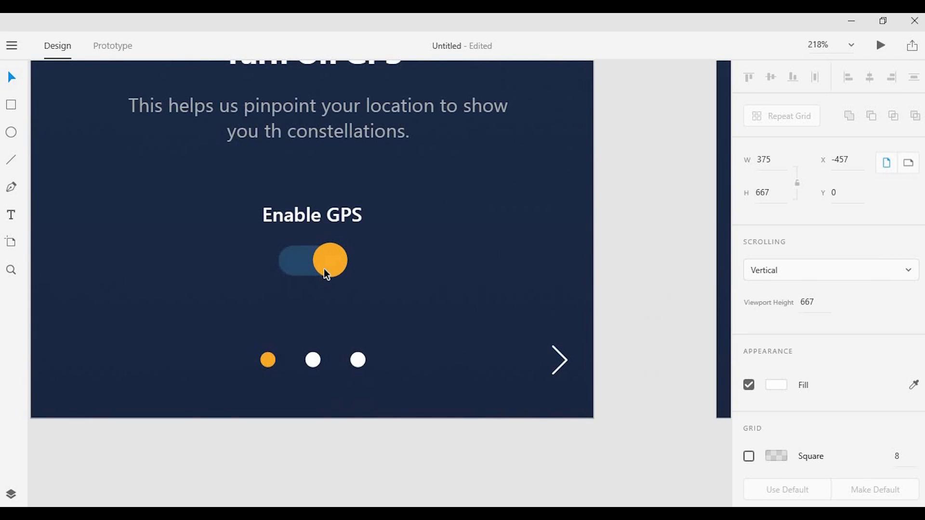
Flip the toggle on the duplicated "Turn On GPS" artboard horizontally so its circle sits at the left end.
left_click(330, 274)
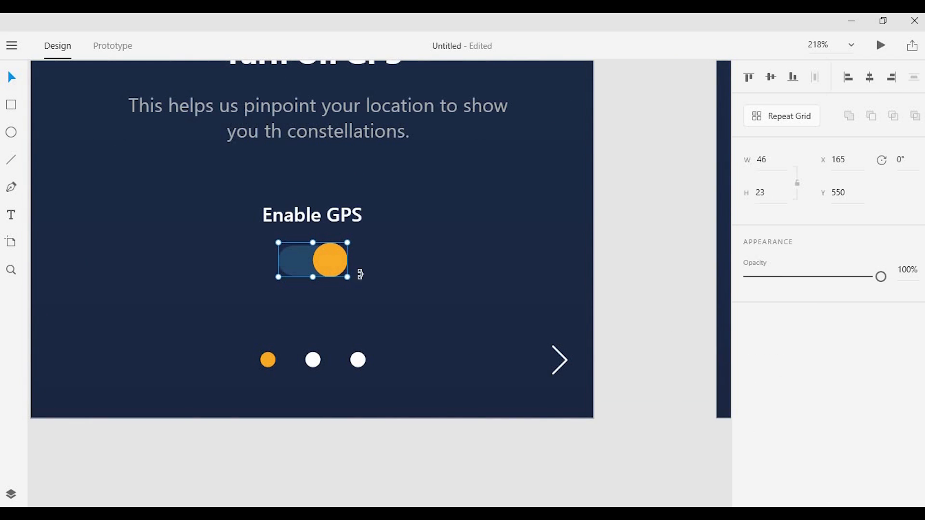
left_click_drag(360, 274, 215, 207)
left_click(215, 207)
scroll(314, 256, "up", 3)
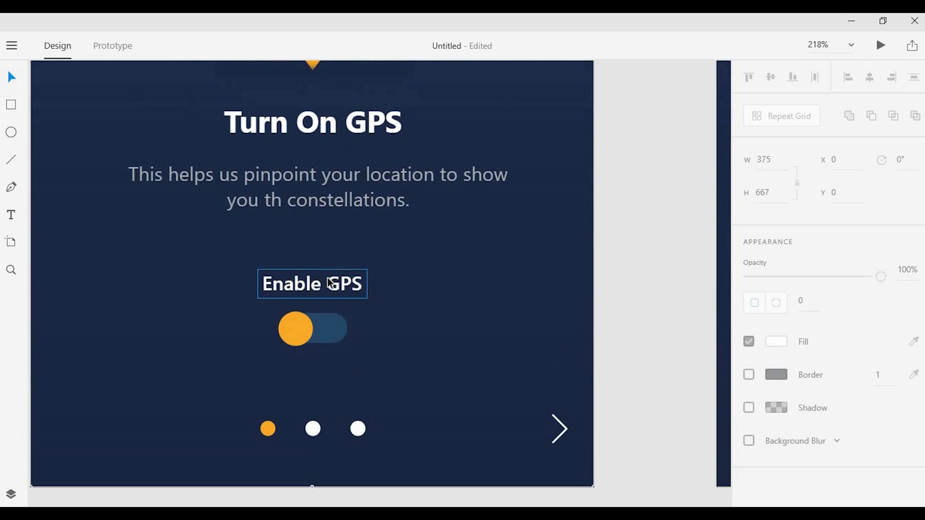
Fill the circle of the flipped toggle with the saved grey swatch.
left_click(330, 283)
double_click(295, 331)
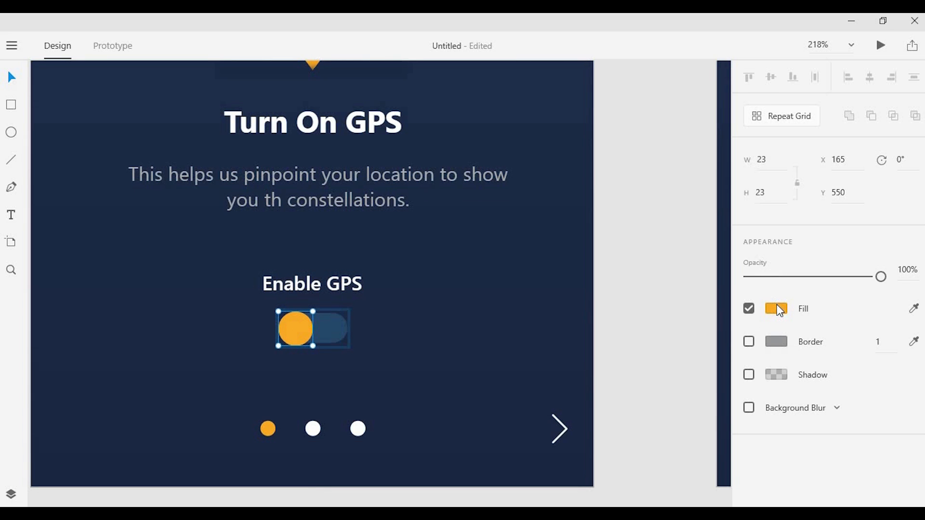
left_click(776, 309)
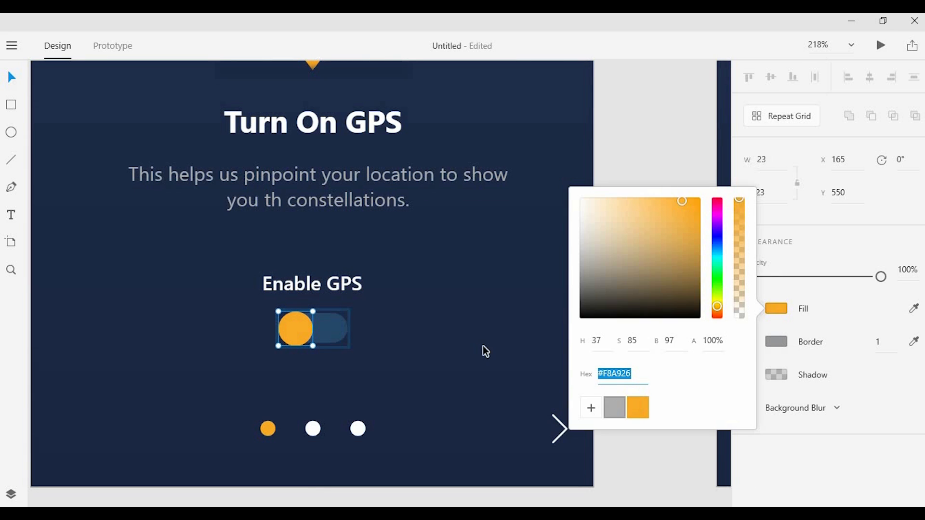
left_click(488, 320)
scroll(488, 320, "down", 4)
scroll(488, 320, "up", 1)
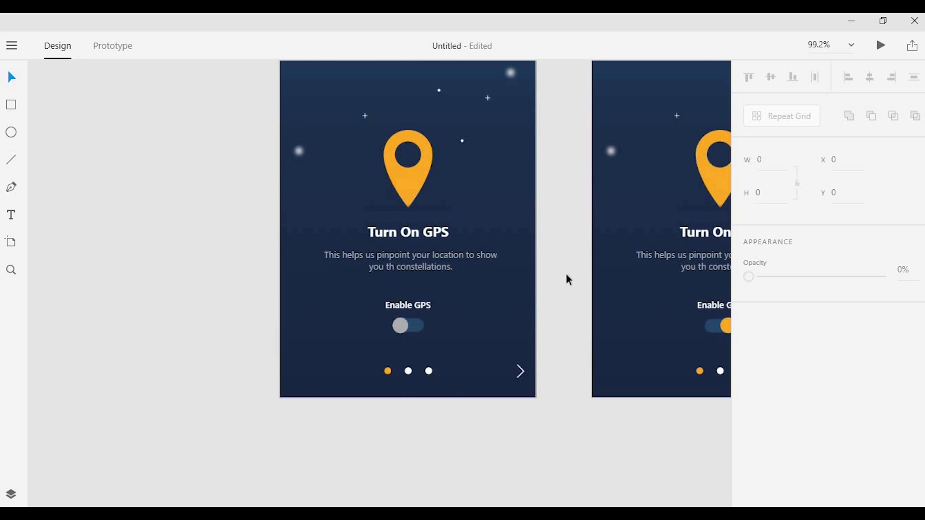
Delete the forward arrow from the "Watch the Constellations" screen.
scroll(491, 326, "down", 5)
left_click_drag(573, 315, 395, 286)
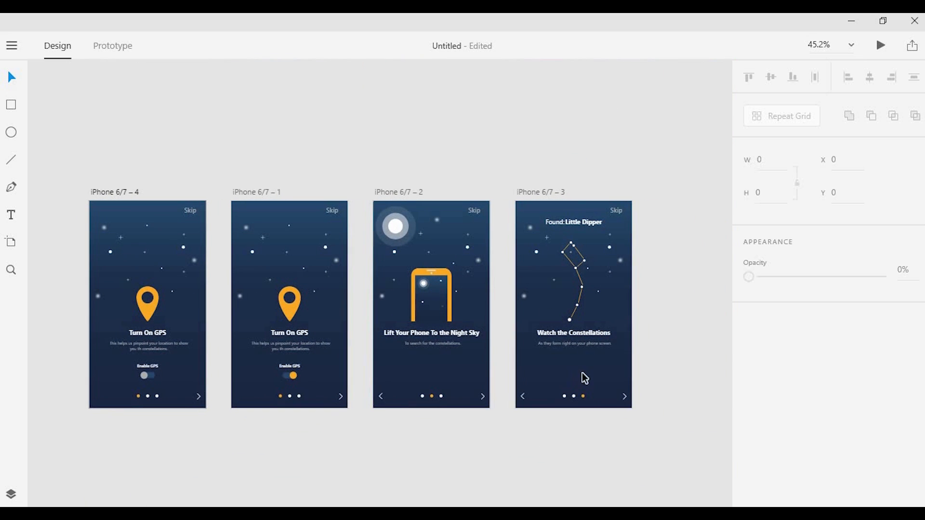
scroll(625, 395, "up", 8)
left_click(625, 396)
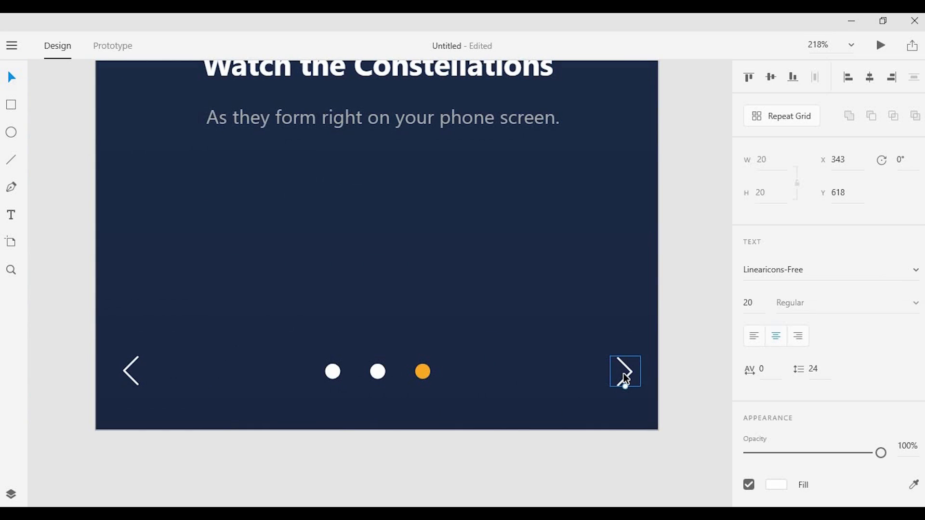
key("Delete")
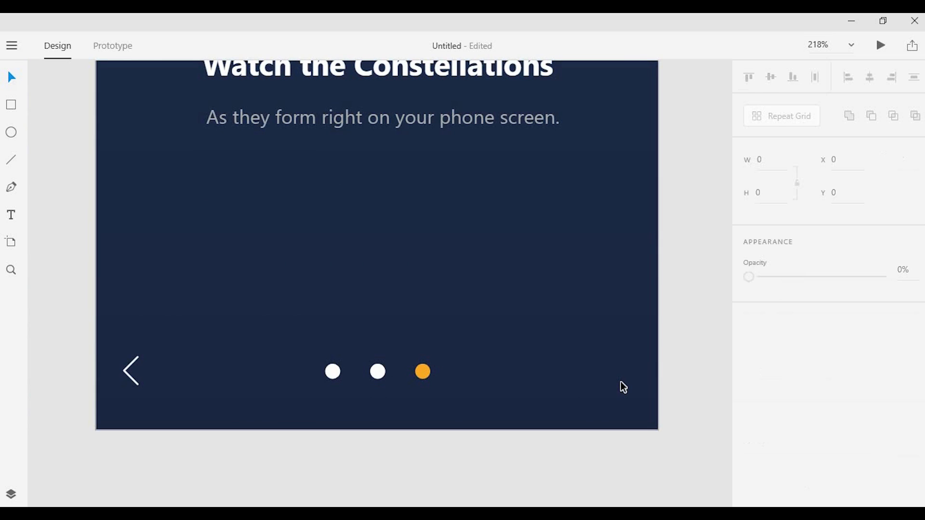
Draw a rectangle about 158 by 45 px above the page dots on the "Watch the Constellations" screen and shift it 20 px left.
scroll(458, 294, "down", 3)
scroll(344, 256, "up", 1)
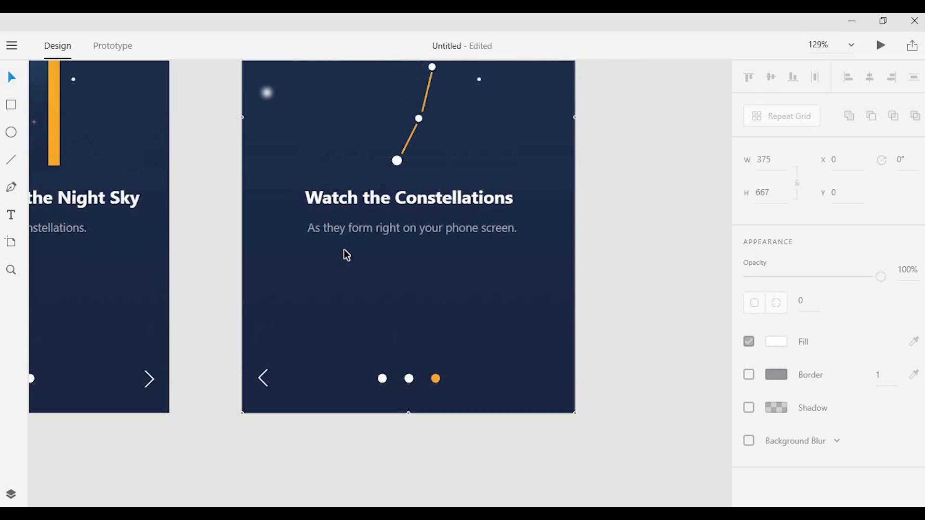
scroll(344, 256, "down", 3)
scroll(408, 315, "up", 4)
left_click(11, 106)
mouse_move(340, 303)
left_mouse_down()
mouse_move(524, 341)
mouse_move(521, 355)
left_mouse_up()
key("v")
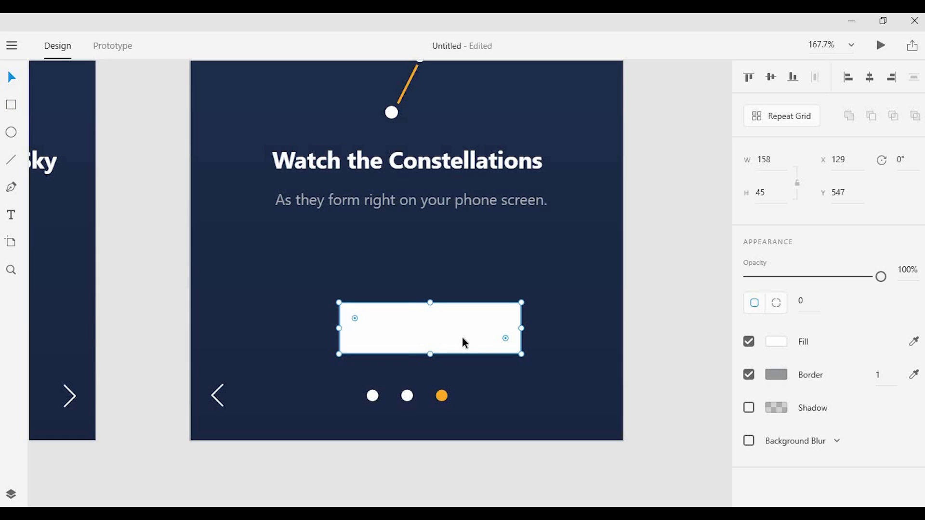
key("shift+Left")
key("shift+Left")
Remove the new rectangle's border and fill it with the saved orange swatch (#F8A926).
left_click(749, 375)
left_click(776, 342)
left_click(638, 441)
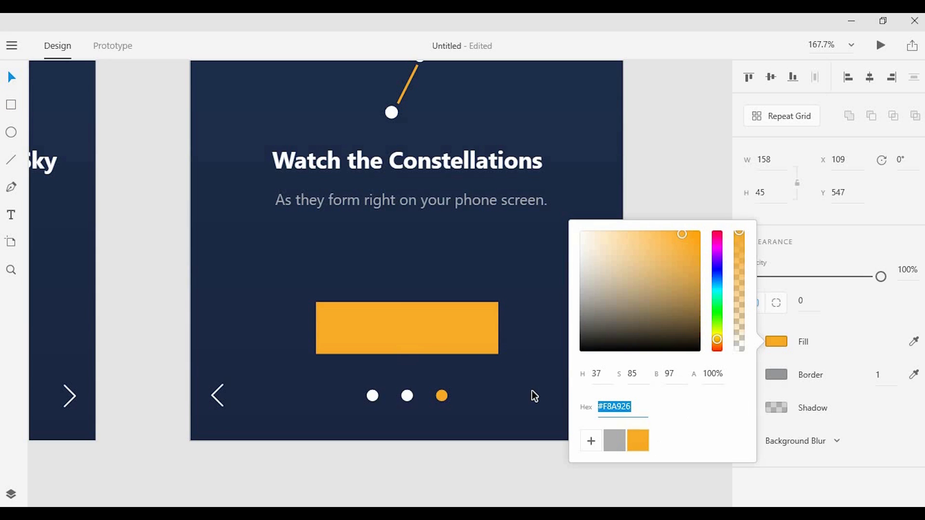
left_click(532, 392)
left_click(457, 341)
left_click(459, 276)
Duplicate the "Watch the Constellations" heading onto the orange rectangle and change its text to "Begin Searching".
left_click(428, 158)
left_click_drag(423, 295, 417, 326)
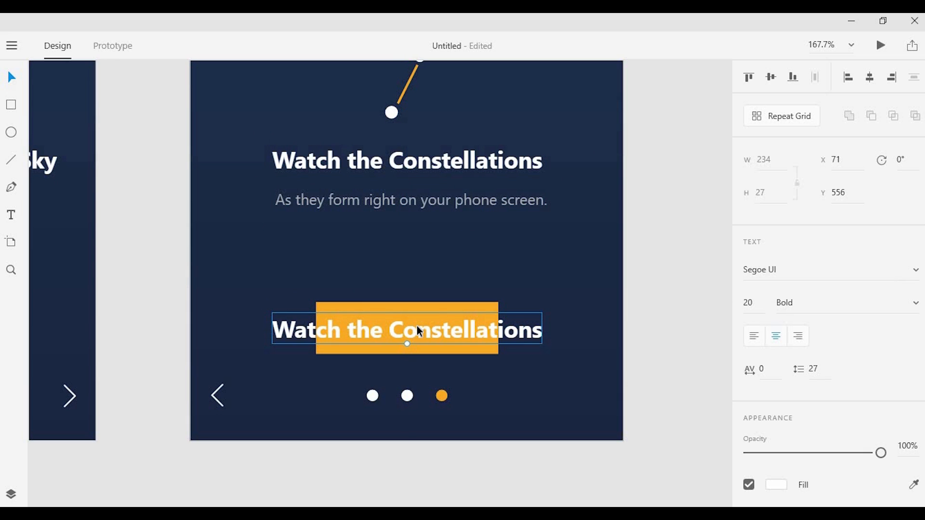
double_click(417, 327)
type("Be")
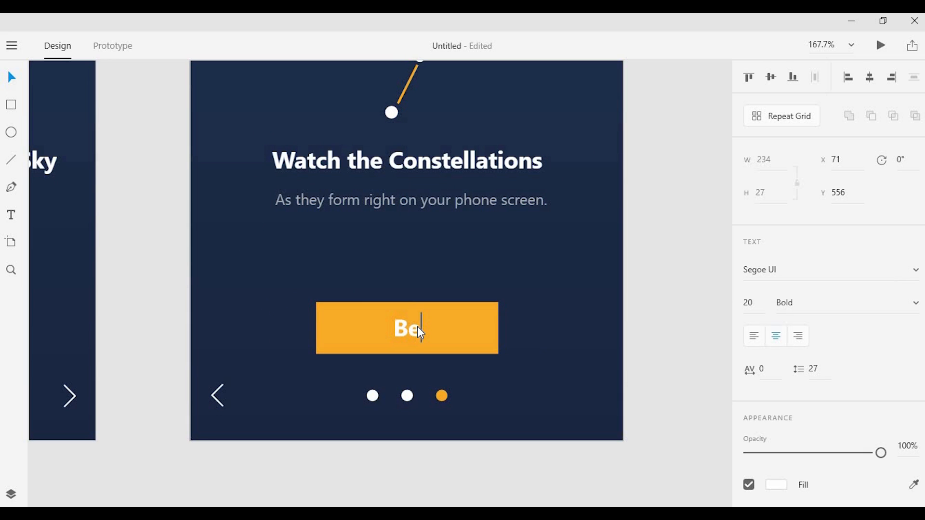
type("gin Sea")
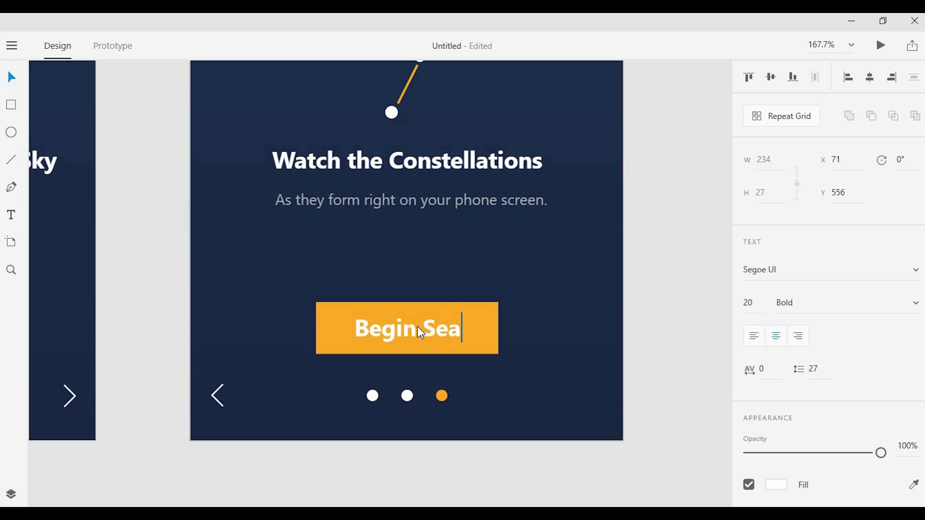
type("rchng")
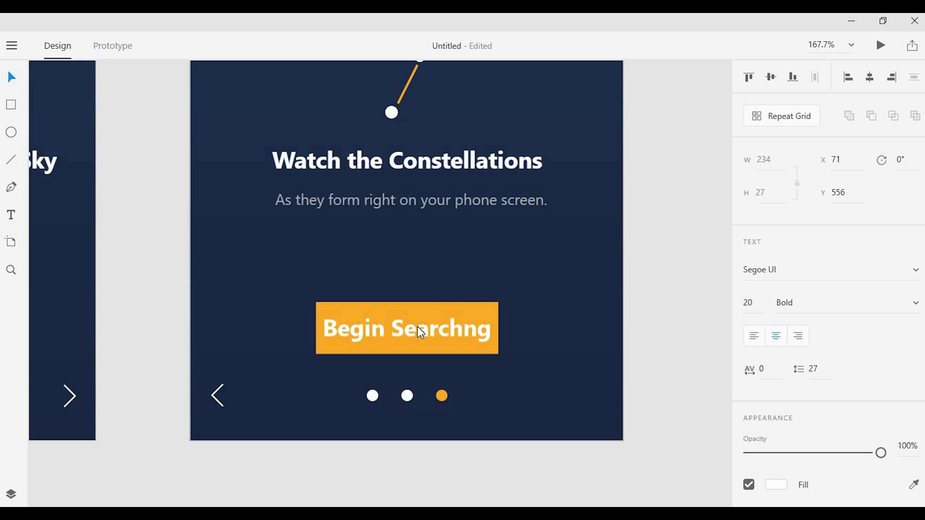
key("BackSpace")
key("BackSpace")
type("ing")
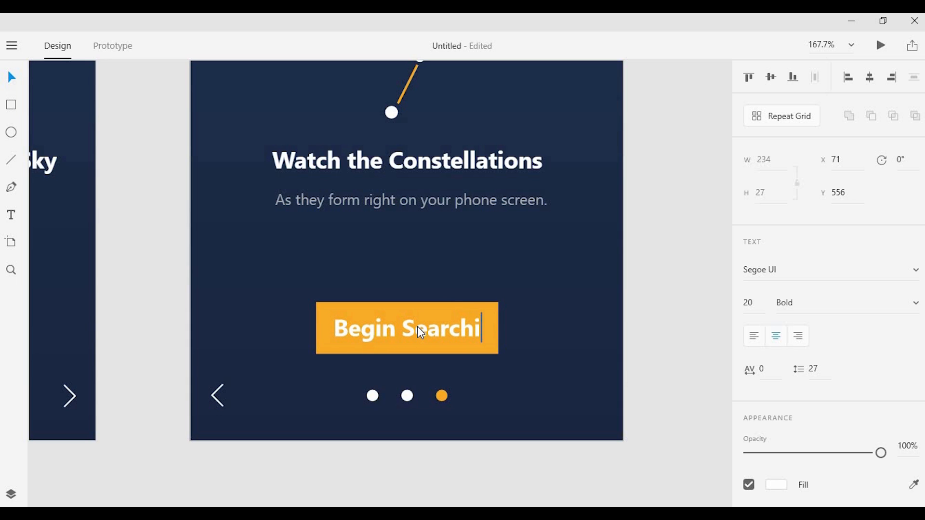
key("Escape")
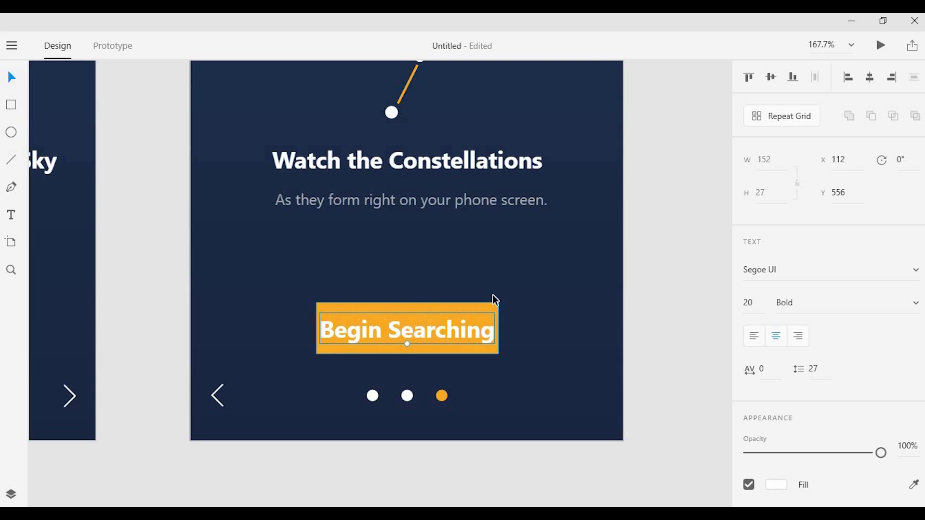
Widen the orange button rectangle equally on both sides of the "Begin Searching" text.
left_click(494, 305)
left_click_drag(501, 326, 529, 326)
left_click_drag(459, 302, 443, 302)
left_click(437, 340)
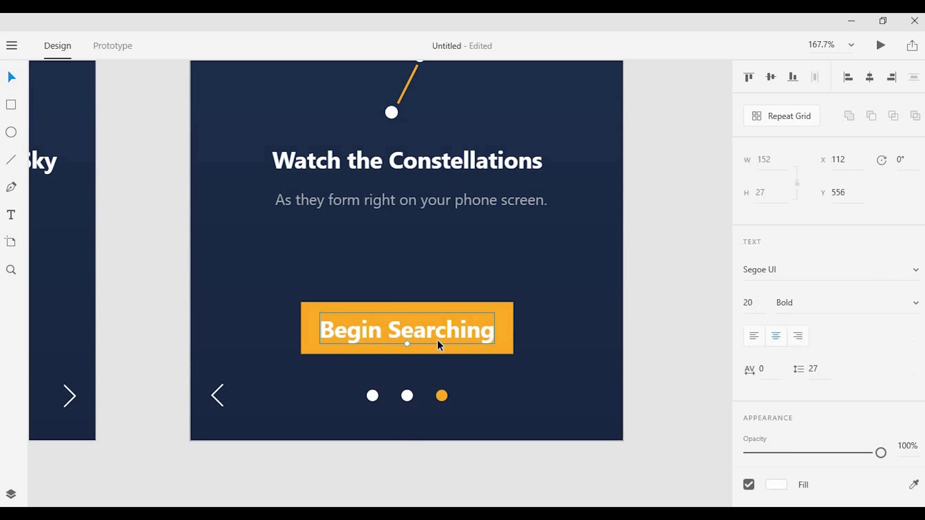
left_click(425, 275)
Look over all four onboarding artboards, comparing their layouts and navigation arrows.
scroll(426, 275, "down", 3)
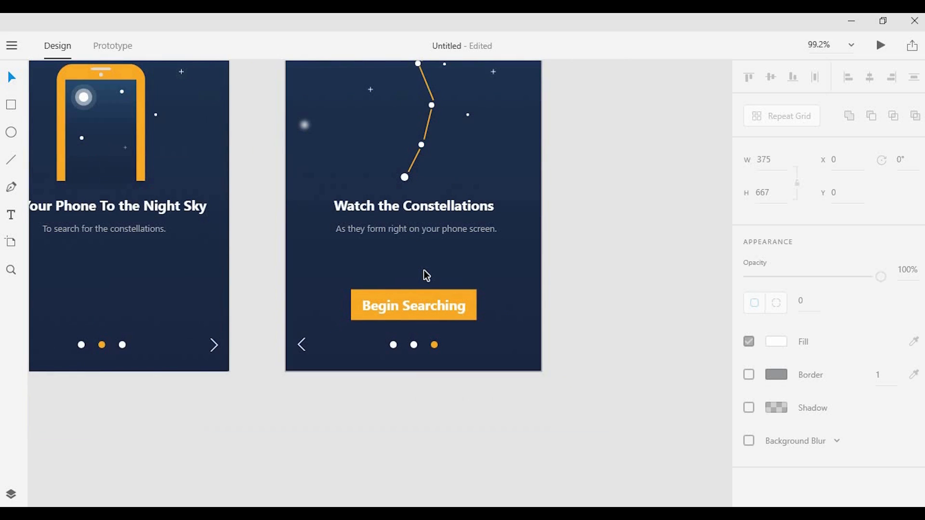
scroll(425, 275, "up", 2)
scroll(426, 272, "up", 2)
scroll(315, 310, "down", 3)
scroll(282, 388, "up", 3)
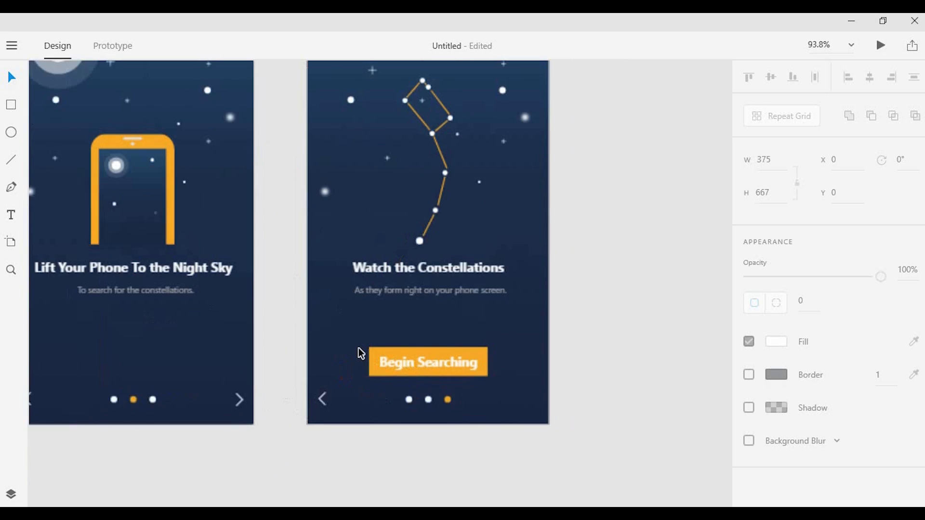
scroll(453, 327, "down", 3)
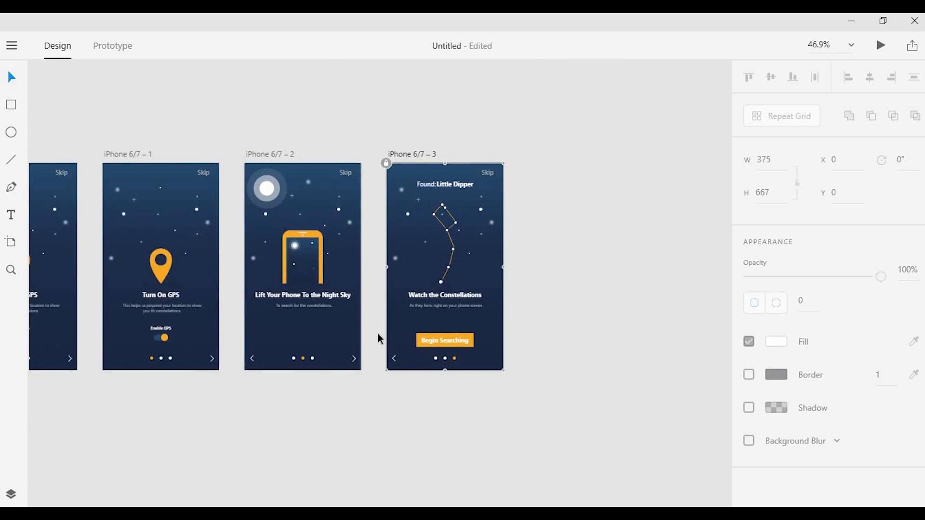
scroll(377, 334, "up", 1)
scroll(414, 332, "up", 1)
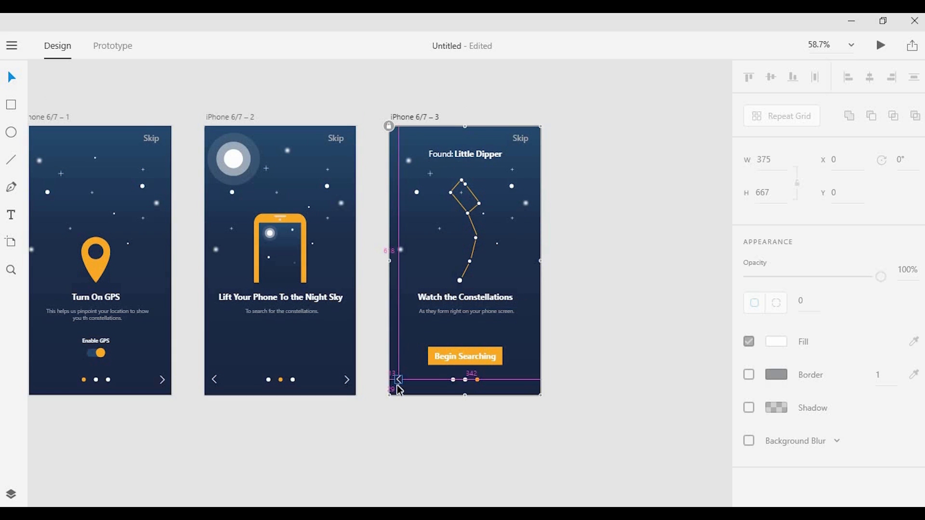
scroll(402, 380, "up", 2)
left_click(399, 376)
left_click(423, 337)
scroll(423, 337, "up", 2)
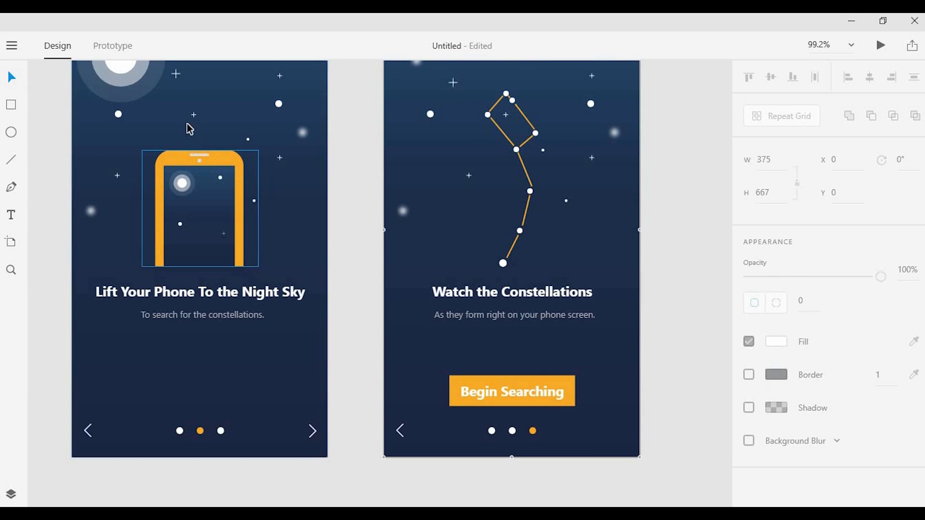
scroll(200, 166, "down", 2)
left_click_drag(58, 180, 437, 240)
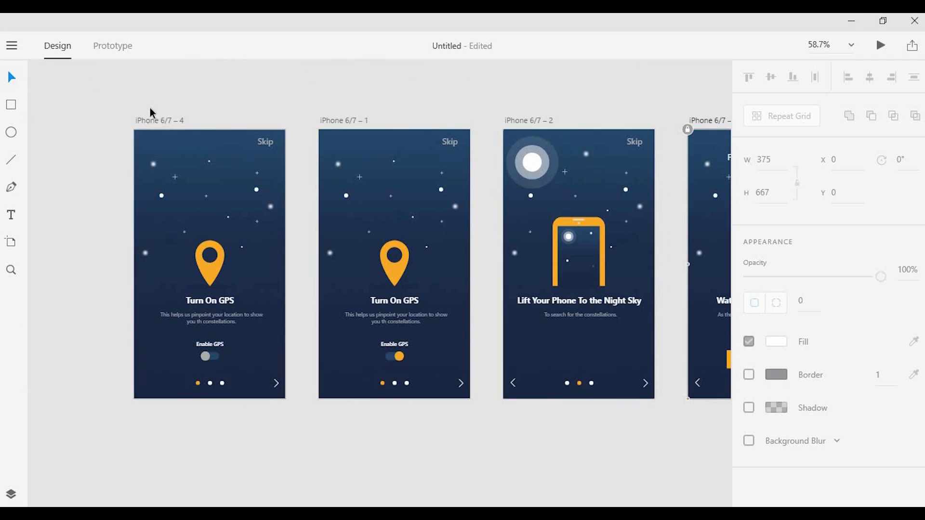
scroll(236, 298, "up", 3)
left_click_drag(241, 198, 205, 28)
Draw a rectangle about 85 by 49 px over the back arrow of the "Lift Your Phone To the Night Sky" screen, without border or fill.
left_click(10, 105)
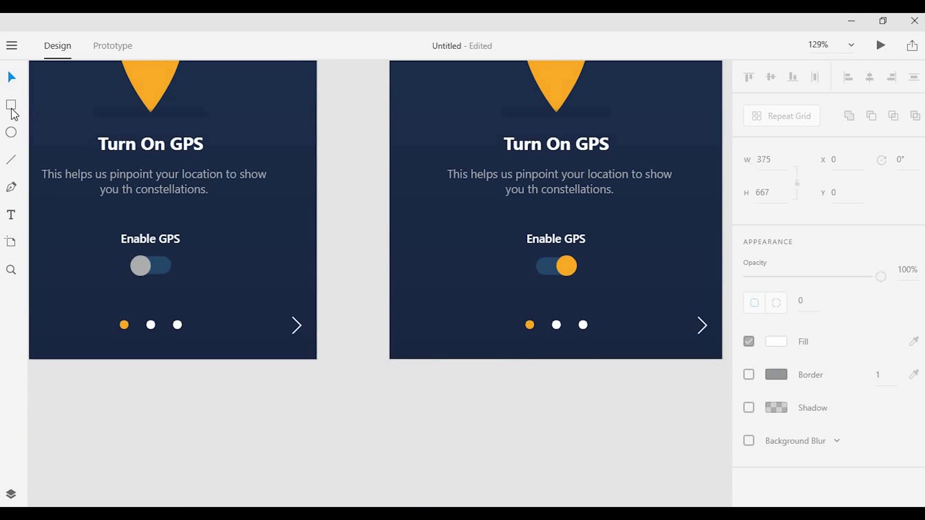
scroll(232, 250, "right", 2)
scroll(231, 250, "down", 1)
scroll(258, 293, "up", 2)
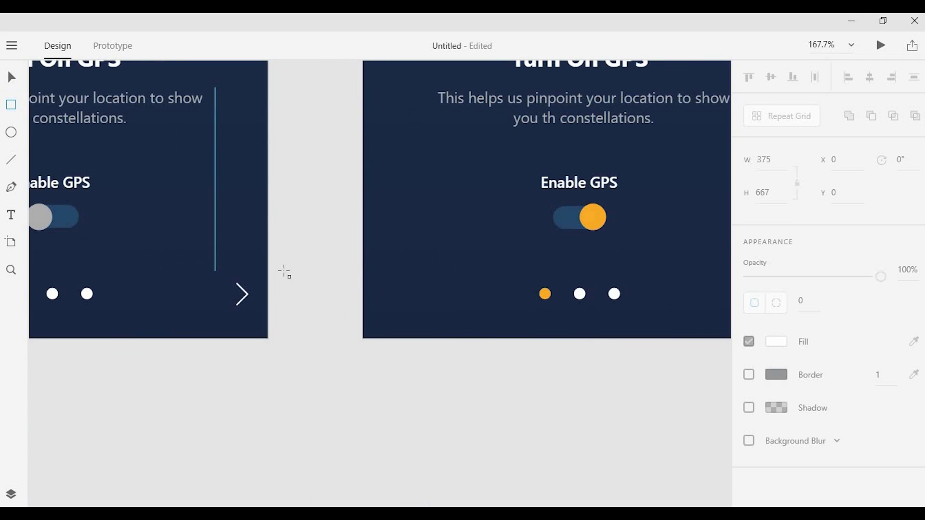
scroll(459, 274, "down", 2)
left_click_drag(459, 274, 232, 329)
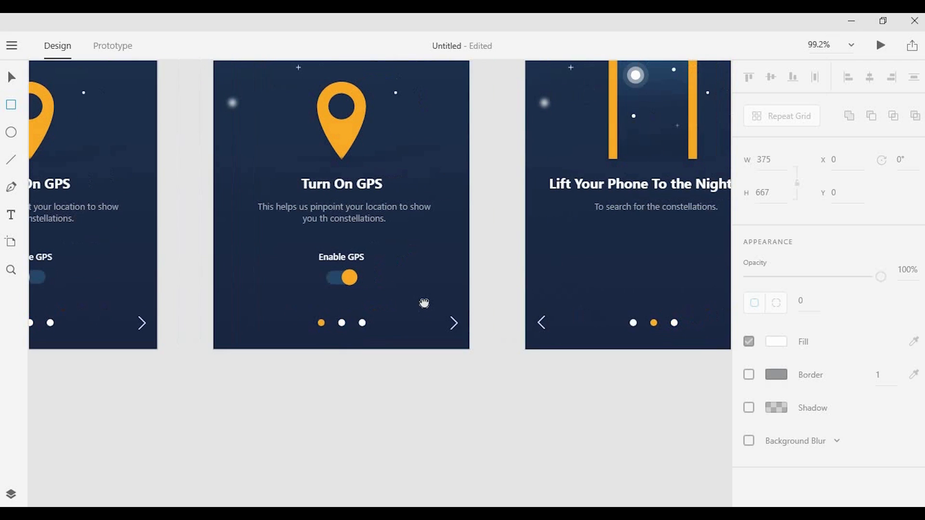
left_click_drag(346, 314, 421, 314)
left_click_drag(613, 314, 481, 381)
scroll(410, 341, "up", 2)
key("v")
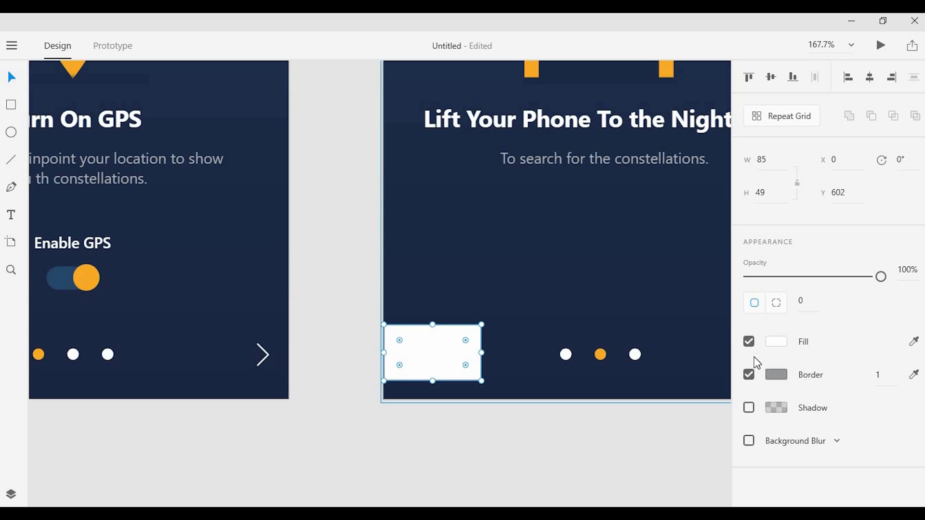
left_click(749, 375)
left_click(748, 341)
Copy the invisible back-arrow rectangle and paste it at the same position on the "Watch the Constellations" artboard.
left_click(426, 322)
left_click(418, 326)
key("alt")
scroll(522, 274, "down", 3)
left_click_drag(667, 313, 473, 327)
left_click(589, 309)
key("ctrl+v")
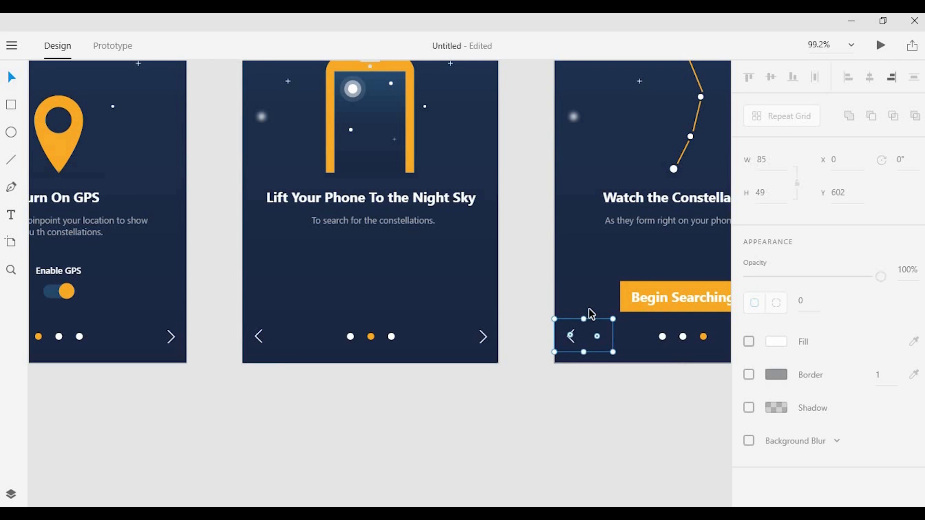
Switch to prototyping and link the grey GPS toggle on the iPhone 6/7 – 4 artboard to the iPhone 6/7 – 1 artboard.
left_click(131, 47)
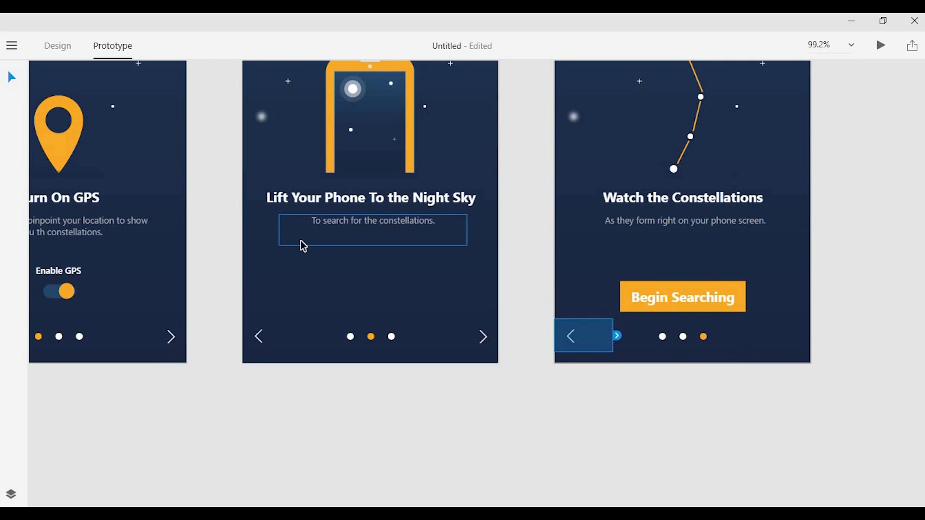
scroll(303, 247, "down", 4)
left_click(233, 229)
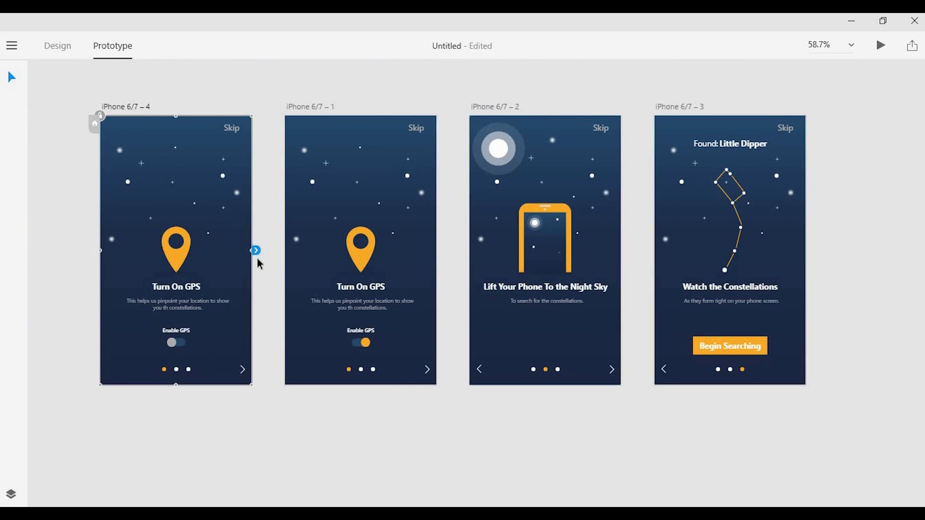
left_click(175, 343)
left_click_drag(193, 343, 339, 346)
left_click(269, 350)
left_click(304, 327)
Link the orange GPS toggle on the iPhone 6/7 – 1 artboard back to the iPhone 6/7 – 4 artboard.
left_click(368, 343)
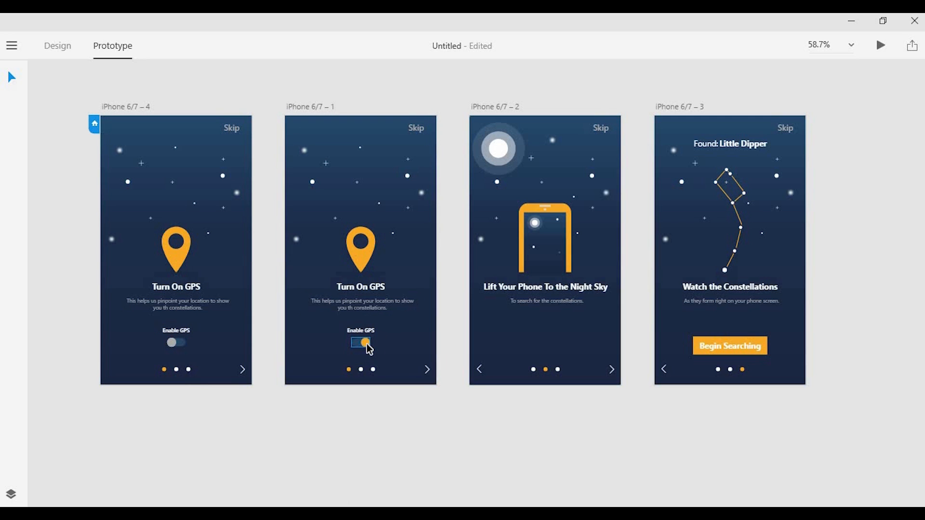
left_click(366, 343)
left_click_drag(374, 344, 201, 352)
left_click(426, 306)
Link the whole iPhone 6/7 – 1 artboard to iPhone 6/7 – 2 with a Push Left transition.
left_click(427, 305)
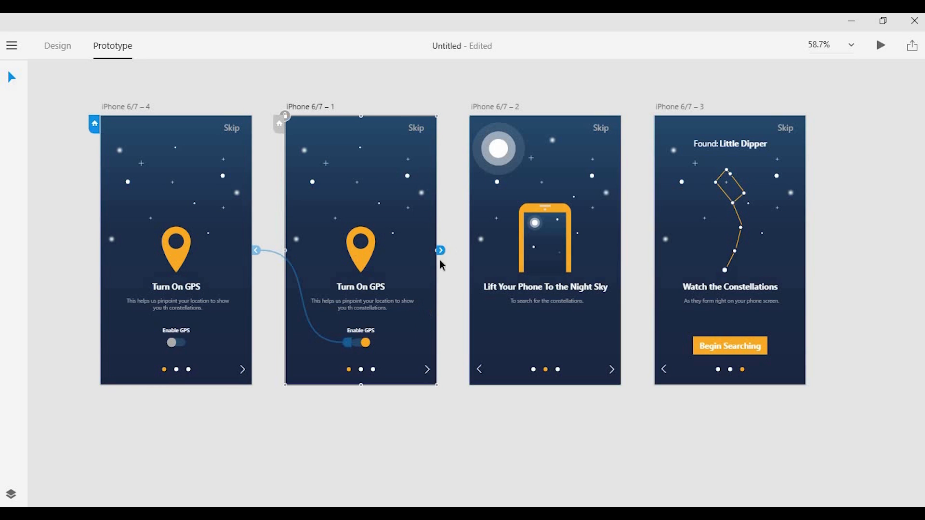
left_click_drag(441, 254, 483, 270)
left_click(466, 345)
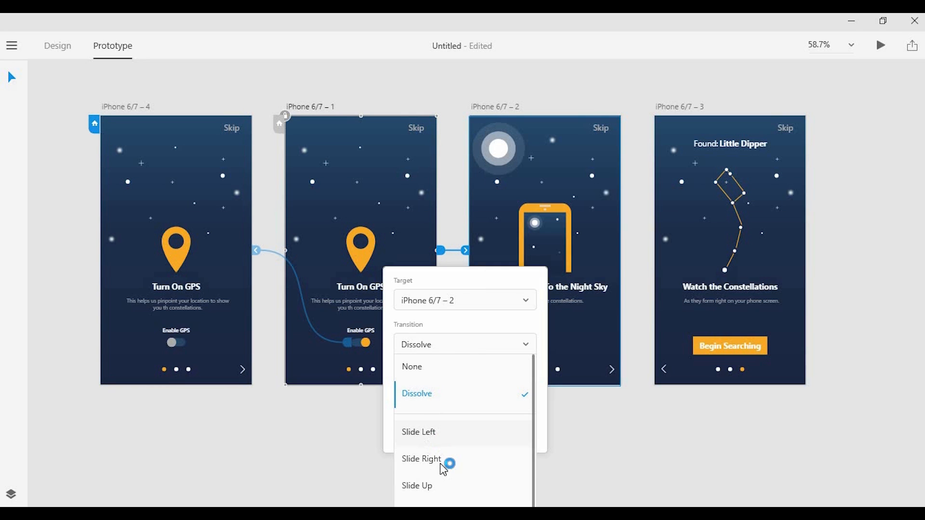
scroll(444, 460, "down", 2)
left_click(446, 491)
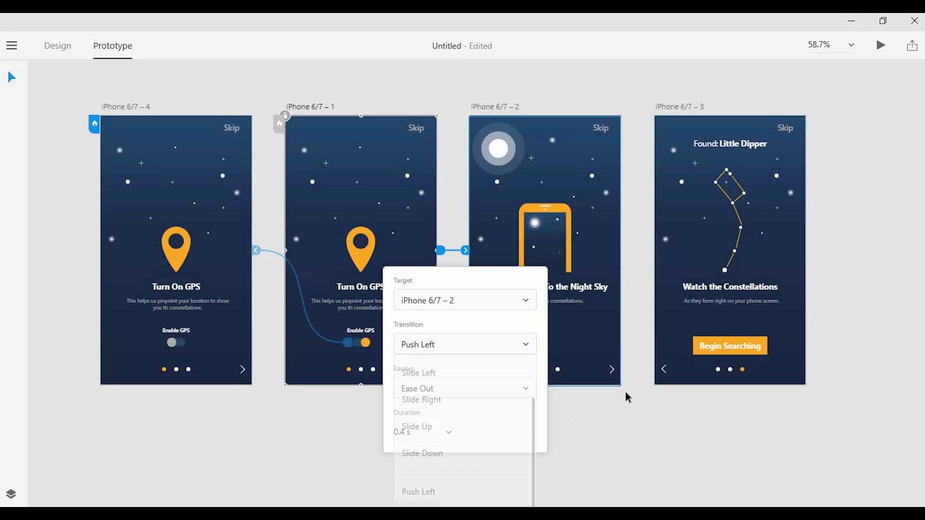
left_click(598, 421)
Link the back-arrow hotspot on iPhone 6/7 – 2 to iPhone 6/7 – 1 with a Push Right transition.
left_click(481, 371)
left_click_drag(481, 369, 399, 340)
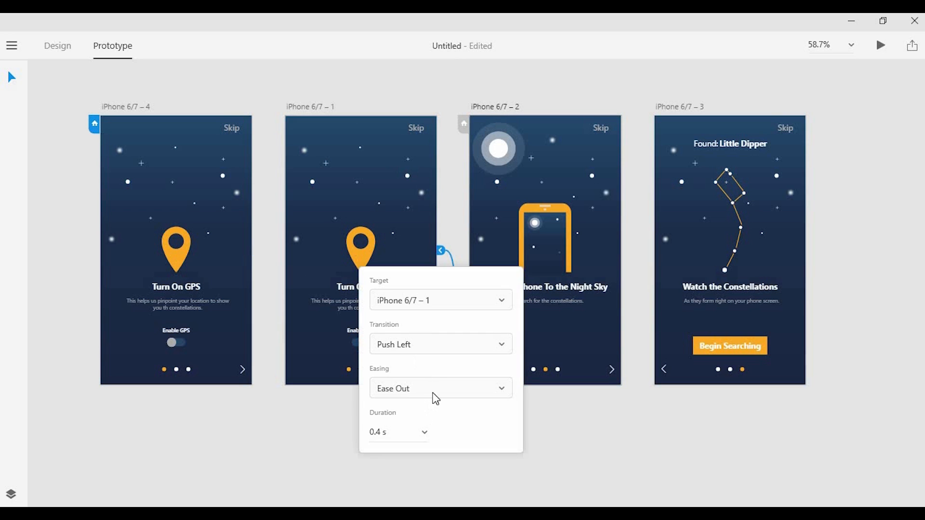
left_click(446, 345)
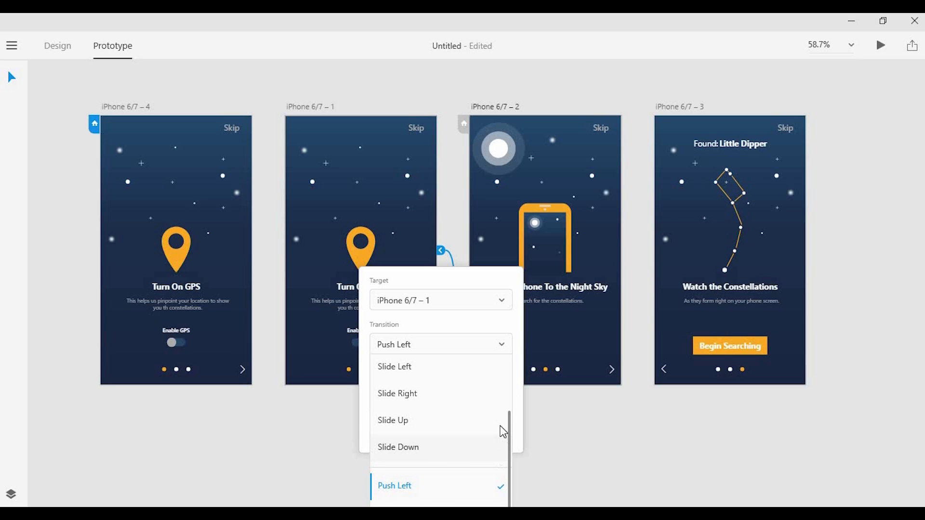
left_click(572, 407)
scroll(572, 405, "down", 3)
left_click(440, 143)
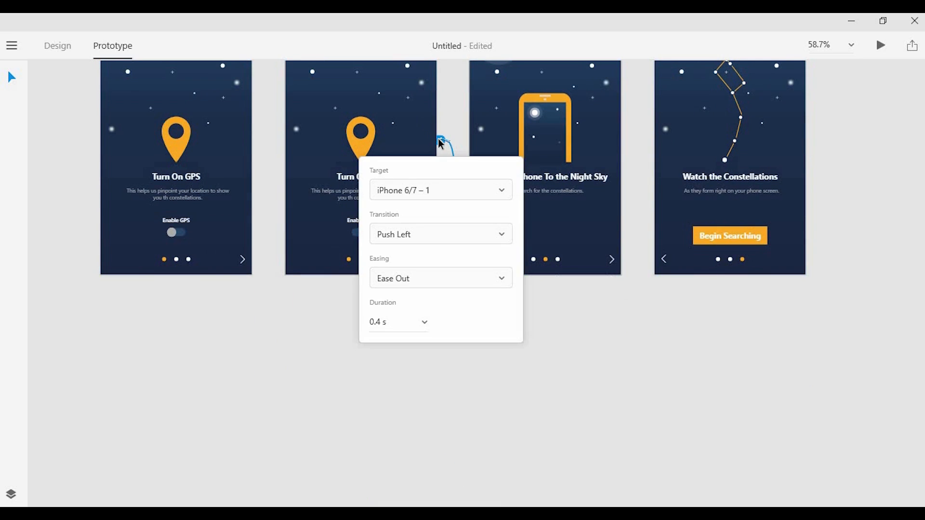
left_click(436, 240)
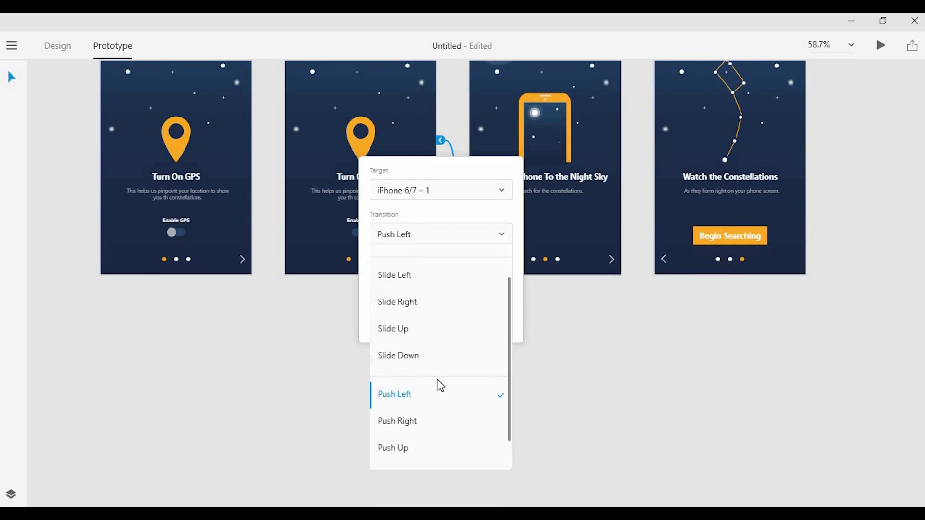
left_click(431, 412)
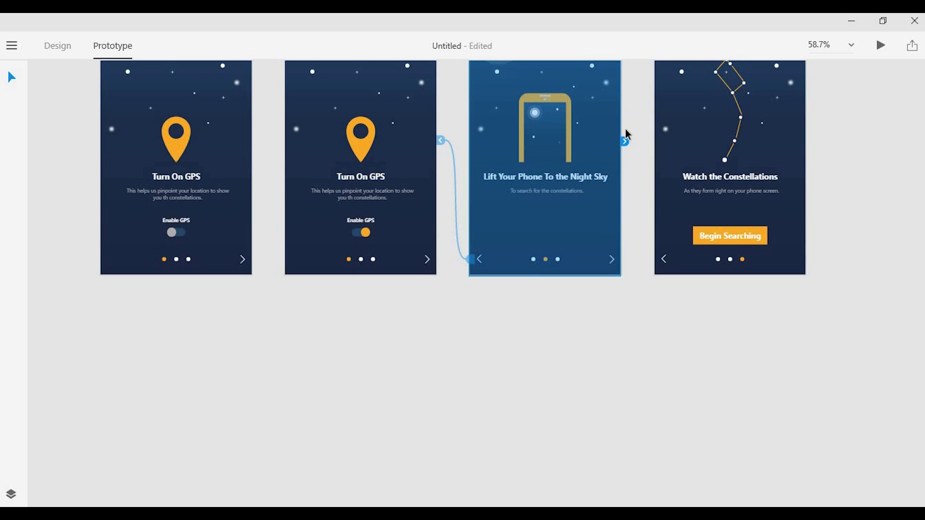
Link the iPhone 6/7 – 2 artboard to iPhone 6/7 – 3 and change the link's transition.
left_click_drag(625, 141, 666, 157)
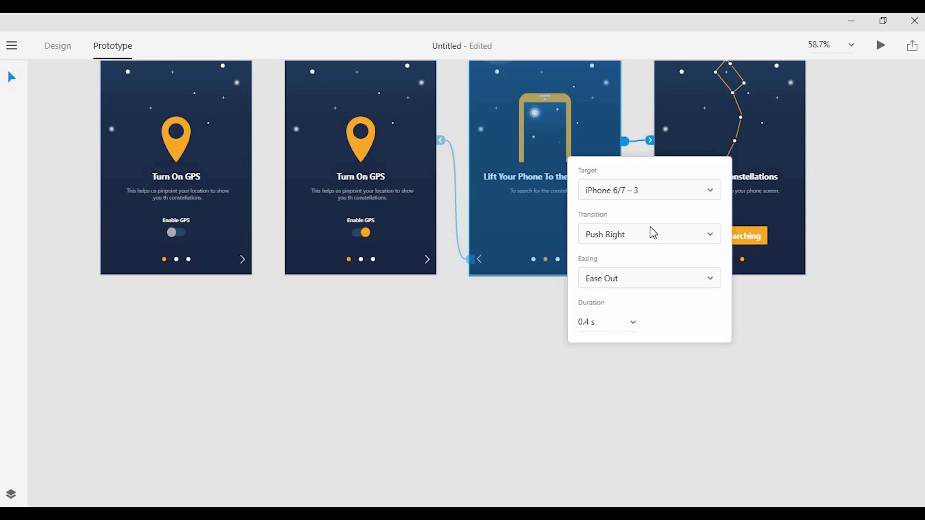
left_click(653, 233)
left_click(603, 378)
left_click(740, 316)
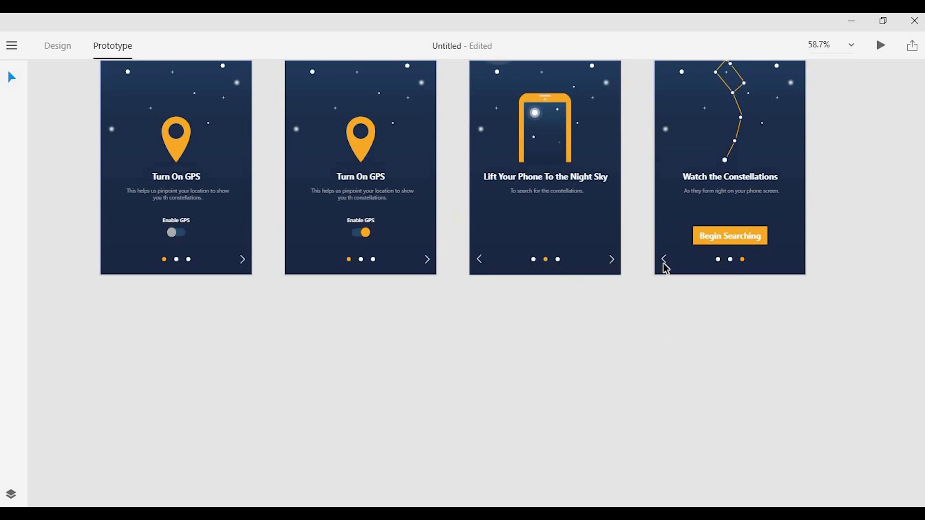
Link the back-arrow hotspot on iPhone 6/7 – 3 to iPhone 6/7 – 2 with a Push Right transition.
left_click(675, 255)
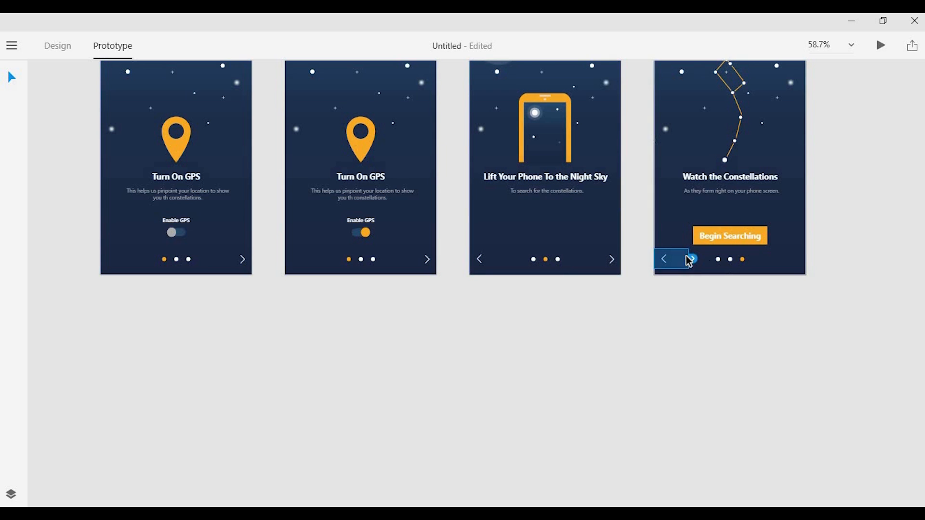
left_click_drag(695, 259, 607, 235)
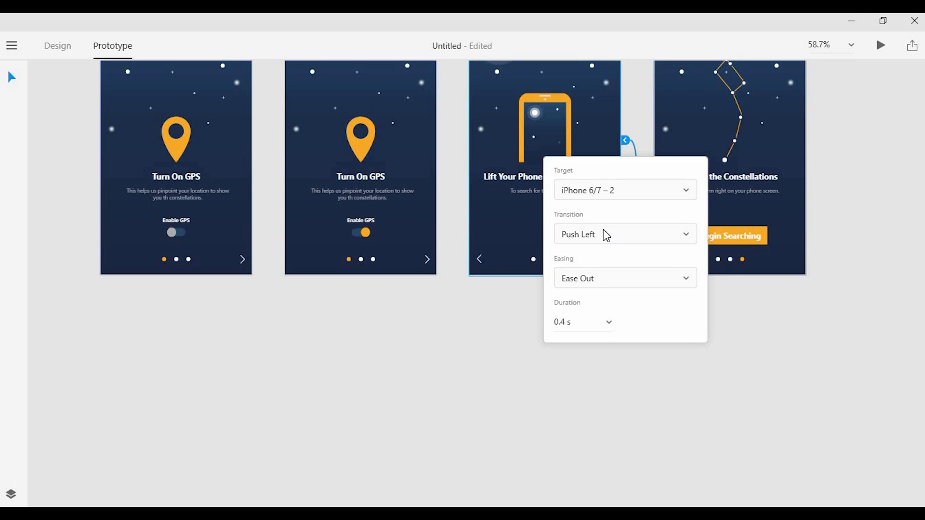
left_click(609, 239)
left_click(606, 404)
left_click(493, 254)
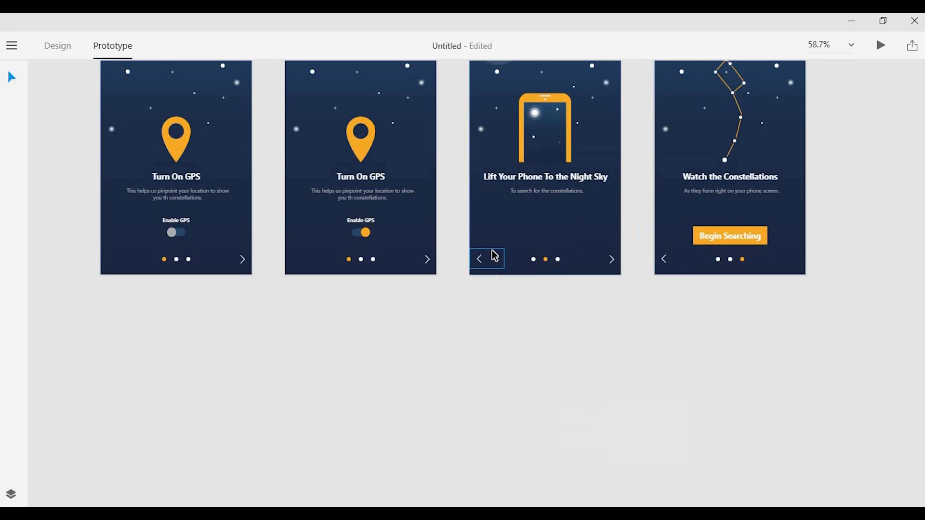
Link the whole iPhone 6/7 – 3 artboard to the iPhone 6/7 – 4 artboard with a Push Right transition.
left_click(678, 223)
scroll(680, 223, "up", 2)
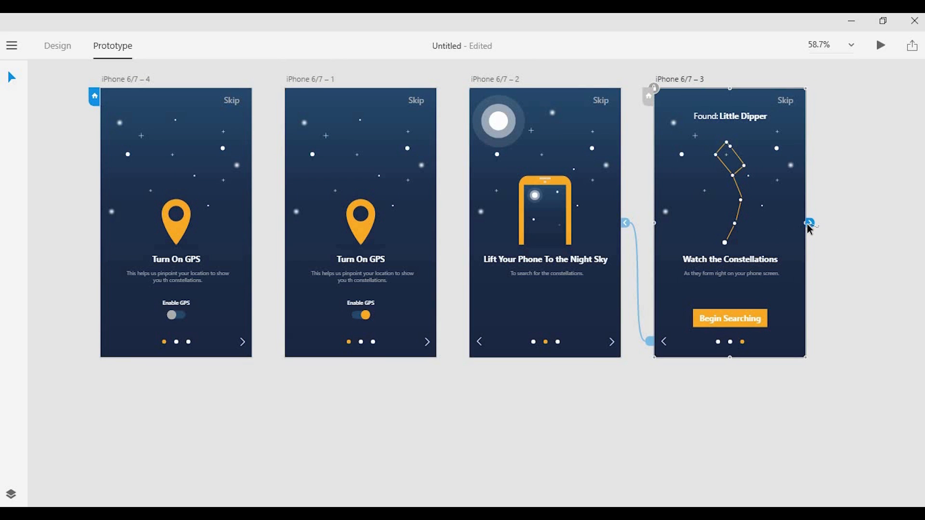
left_click_drag(809, 225, 231, 216)
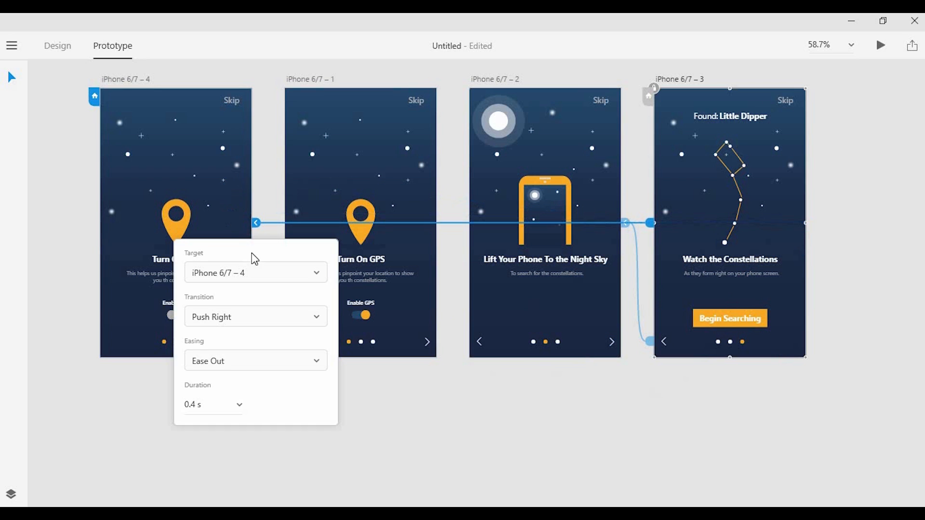
left_click(254, 324)
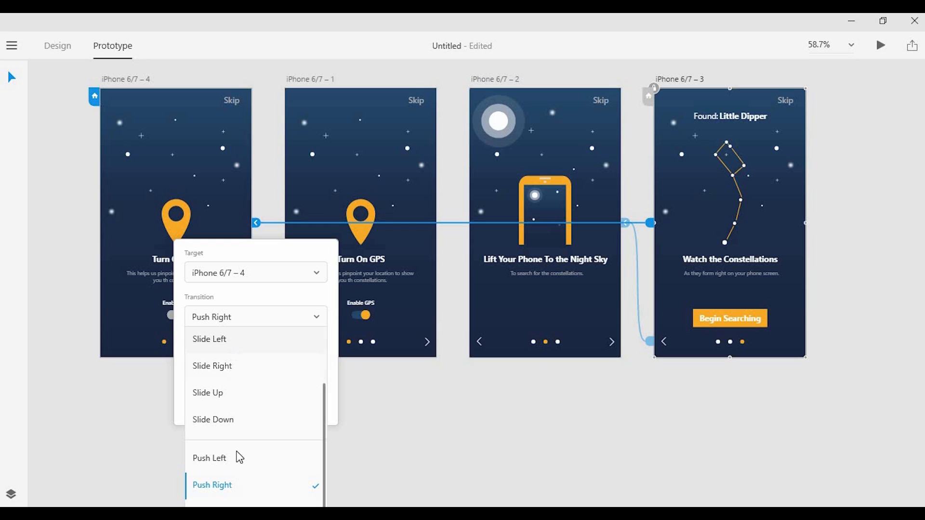
left_click(358, 453)
scroll(495, 426, "down", 2)
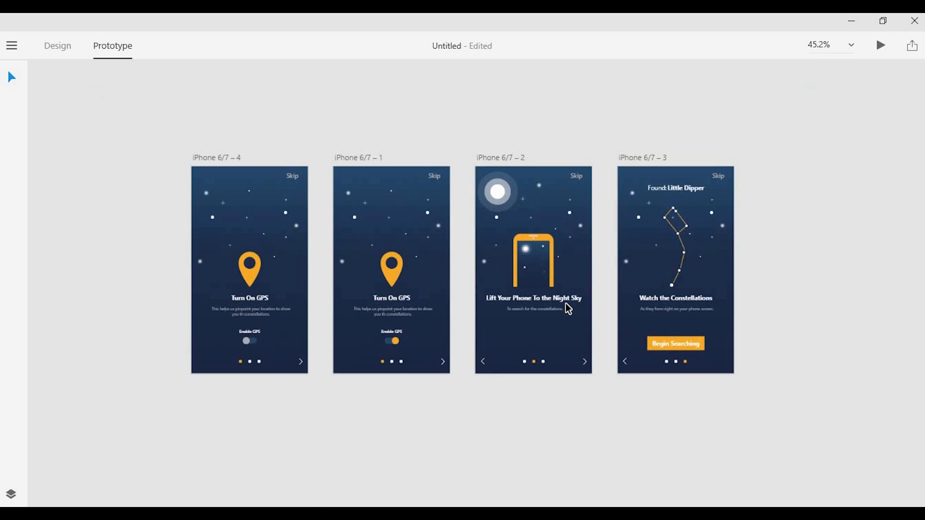
Preview the prototype from iPhone 6/7 – 4, enabling the GPS toggle and testing forward and back navigation between the GPS and night-sky screens.
left_click(571, 333)
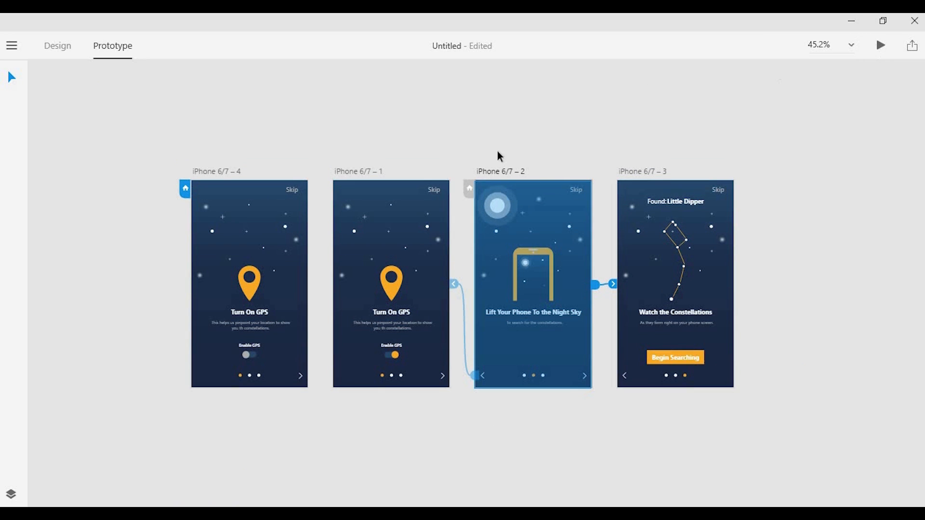
left_click(265, 202)
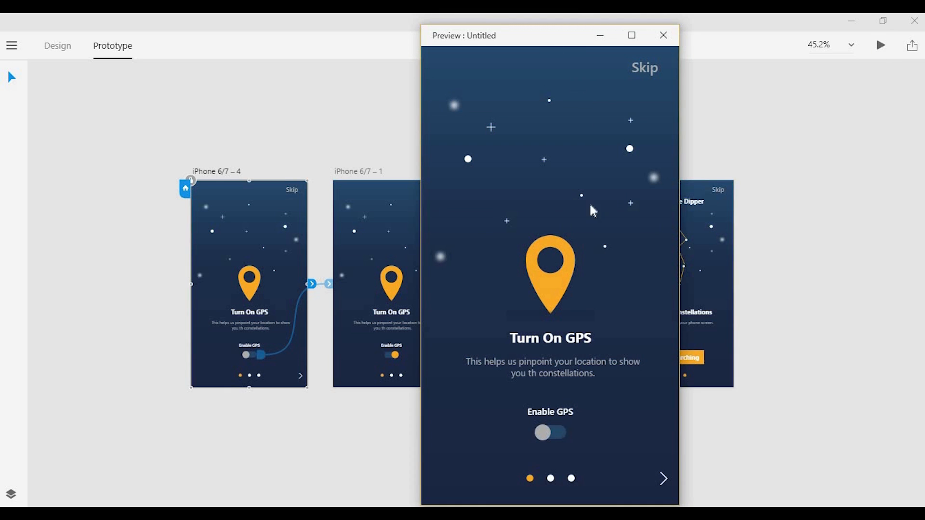
left_click(555, 435)
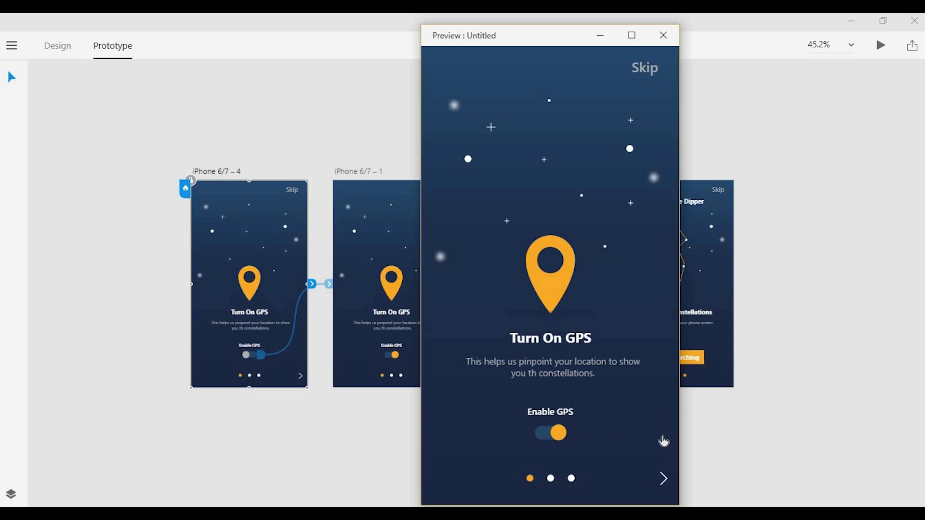
left_click(662, 477)
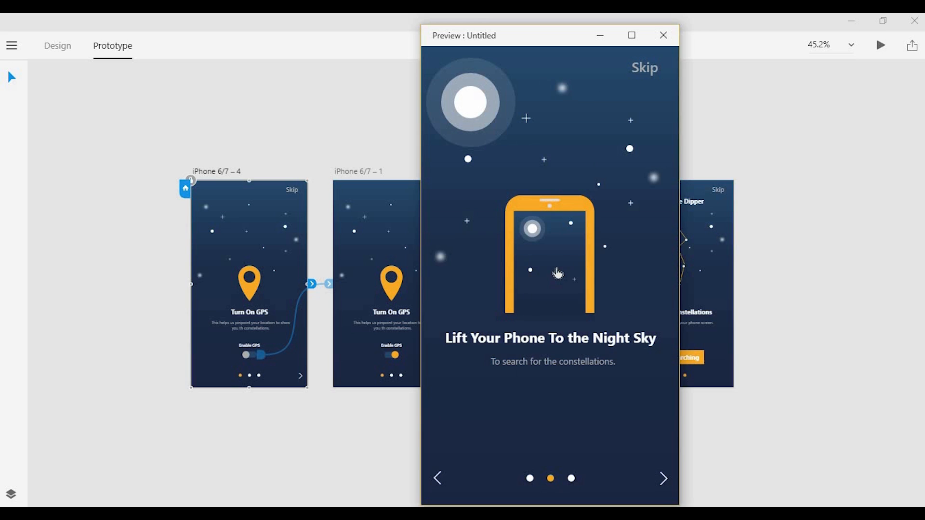
left_click(438, 478)
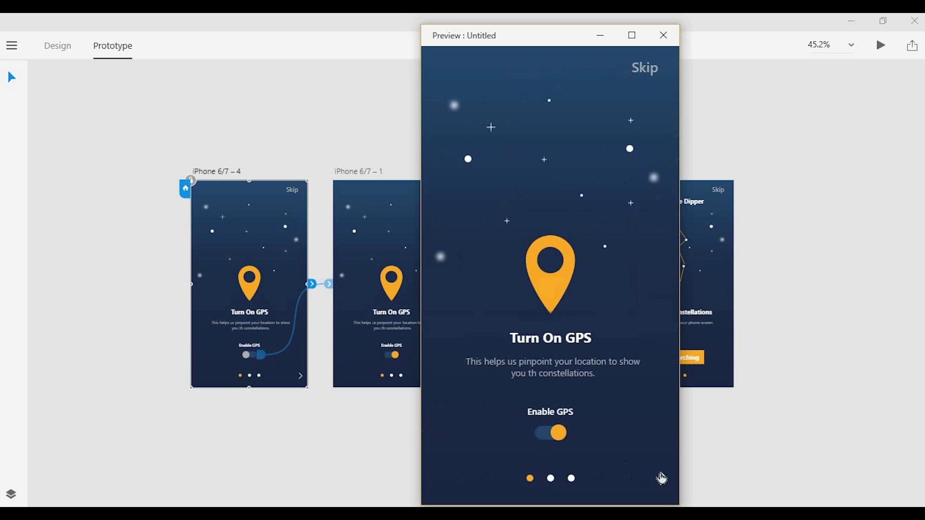
left_click(664, 477)
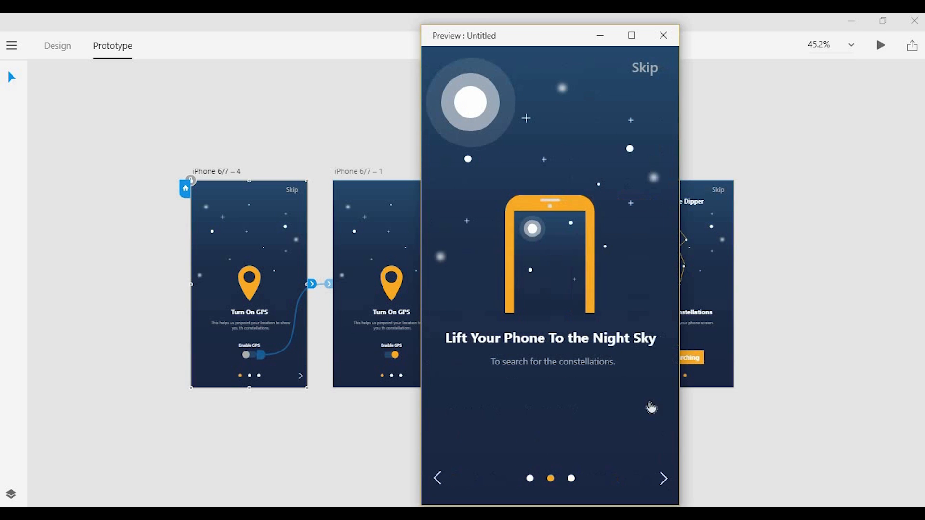
Test forward and back navigation between the night-sky and constellations screens in the preview, and advance past the last screen to the start.
left_click(663, 476)
left_click(438, 481)
left_click(664, 483)
left_click(666, 487)
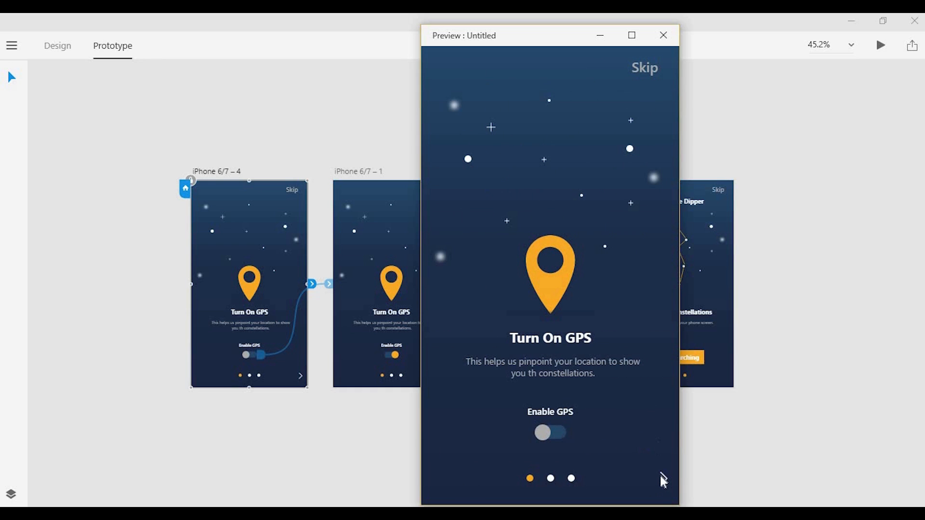
Enable GPS again in the preview, run forward through all onboarding screens back to the start, and close the preview.
left_click(554, 435)
left_click(660, 474)
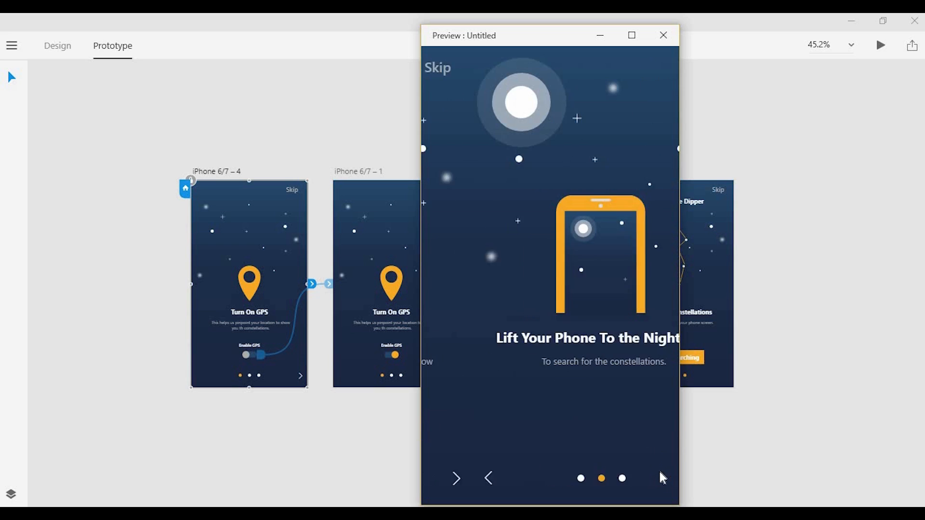
left_click(666, 463)
left_click(670, 459)
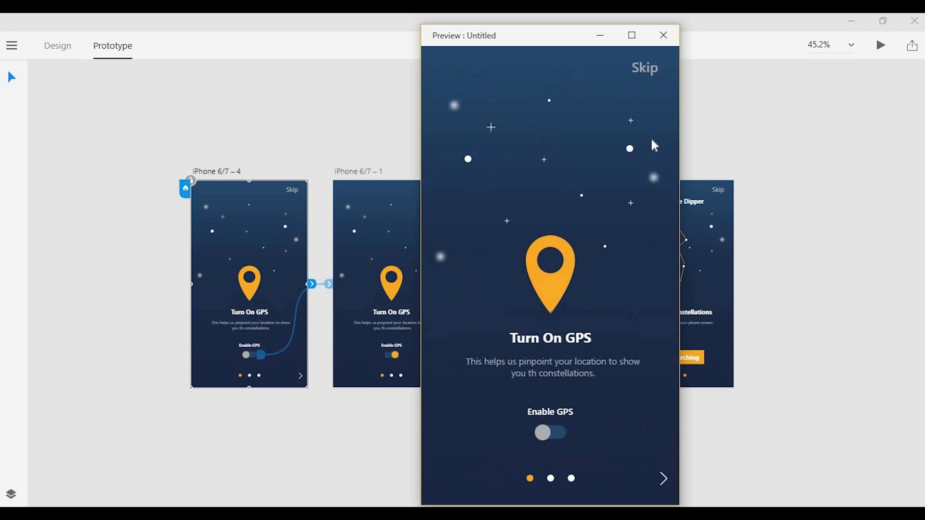
left_click(748, 74)
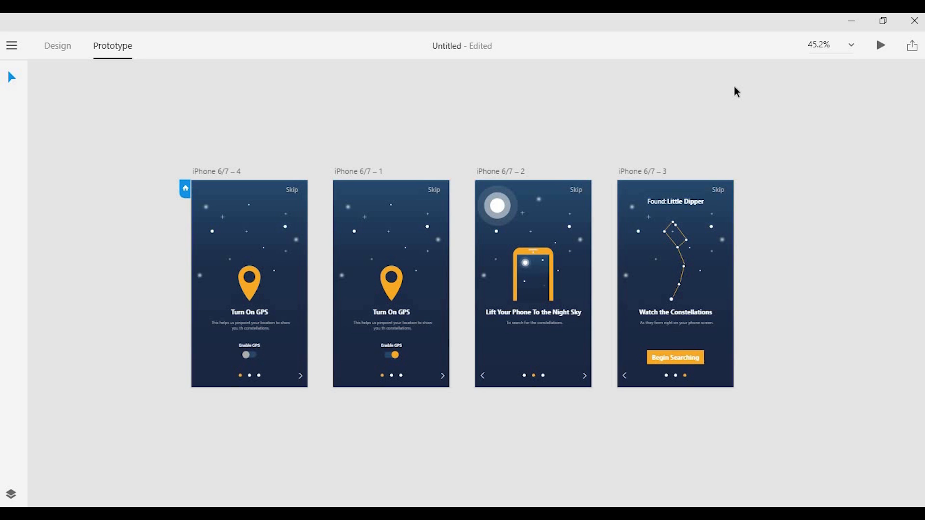